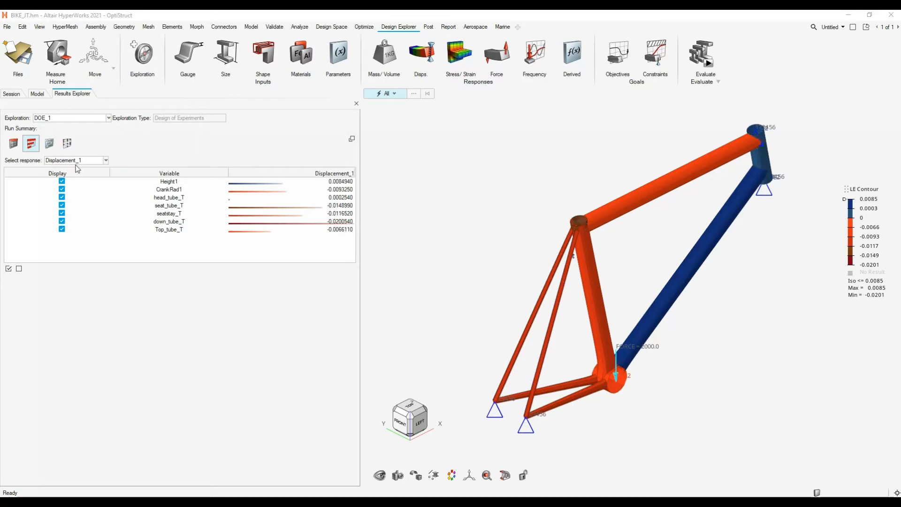
# - Examine the linear effects of the DOE_1 design variables on the Displacement_1 response
pyautogui.click(513, 216)
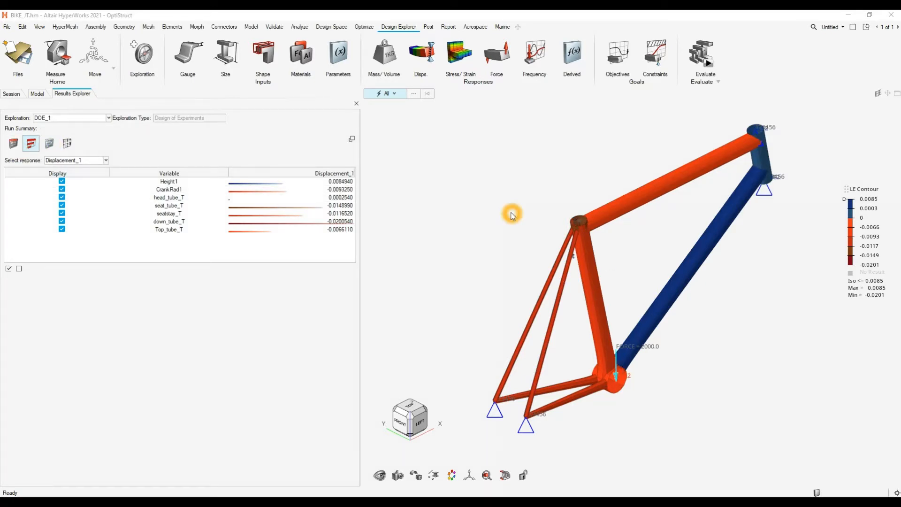
pyautogui.click(103, 160)
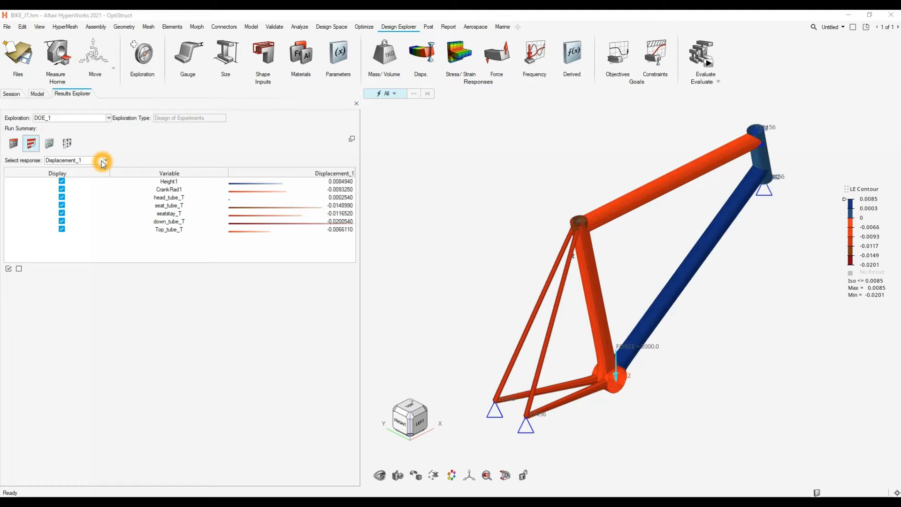
pyautogui.click(103, 161)
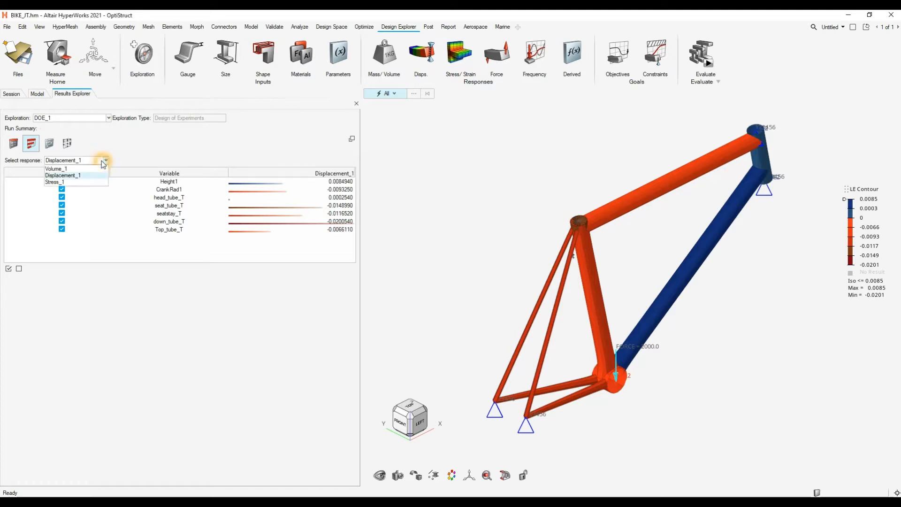
pyautogui.click(68, 175)
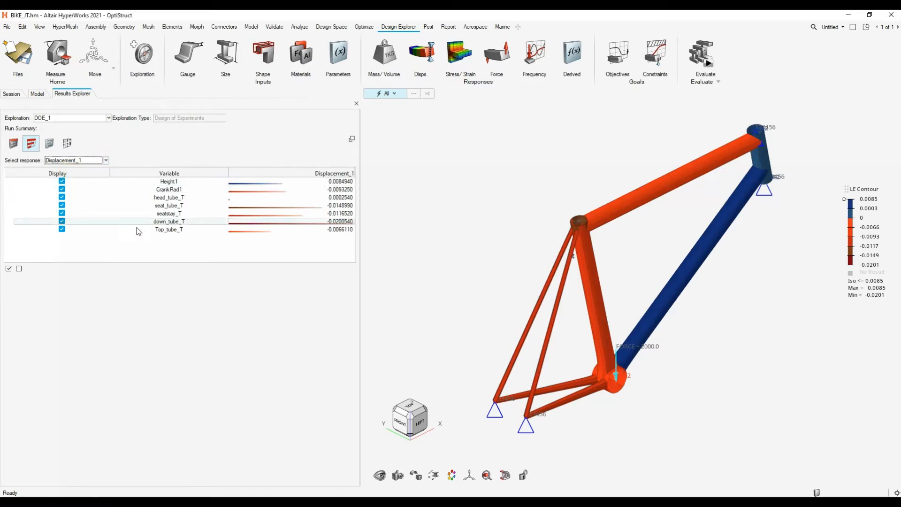
pyautogui.click(196, 229)
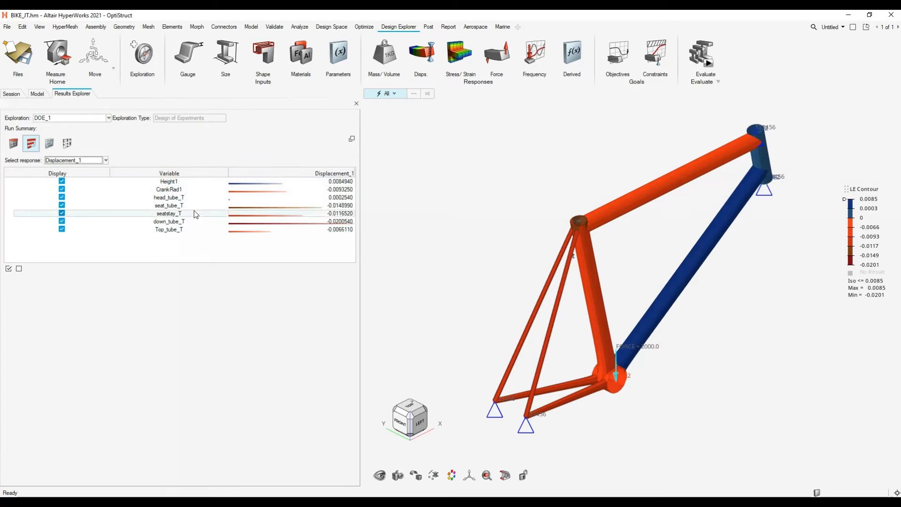
pyautogui.click(196, 213)
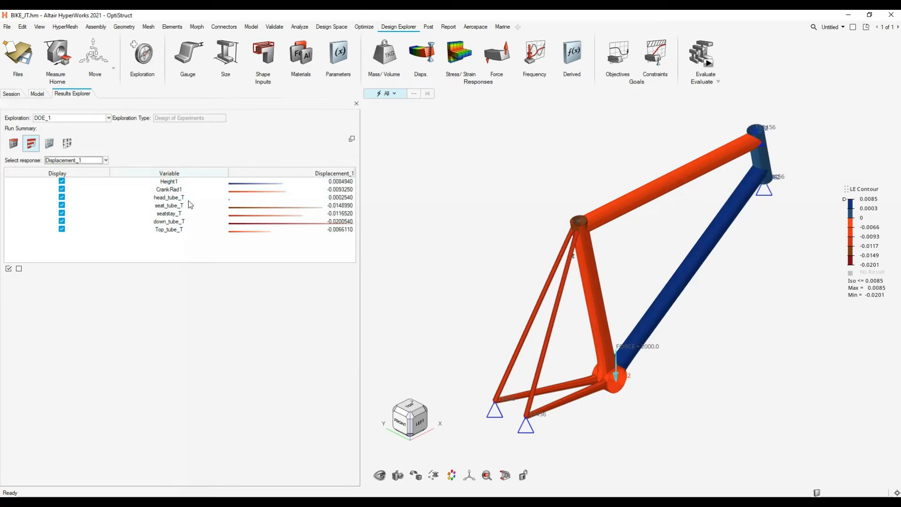
# - Review the linear effects for the Volume_1 response and for the Stress_1 response, contoured on the frame
pyautogui.click(88, 160)
pyautogui.click(86, 176)
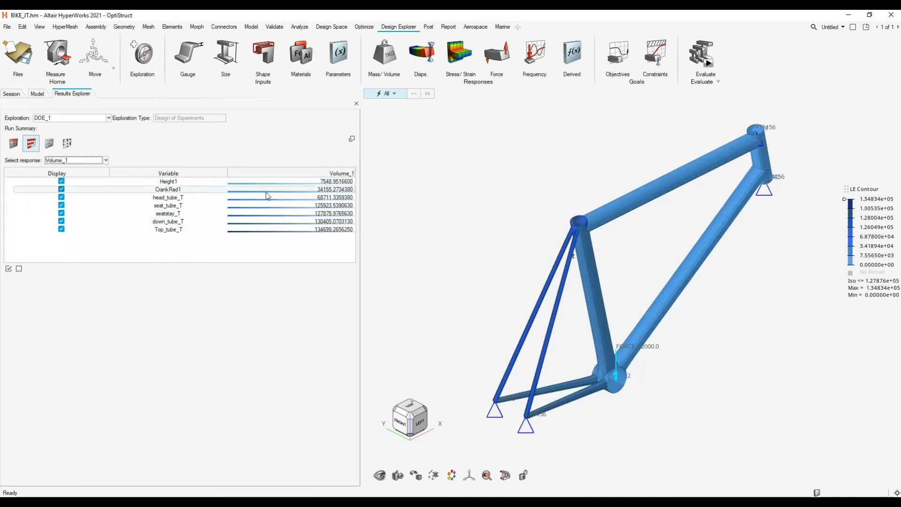
pyautogui.click(165, 208)
pyautogui.moveTo(684, 272)
pyautogui.mouseDown(button='middle')
pyautogui.moveTo(623, 261)
pyautogui.moveTo(700, 280)
pyautogui.mouseUp(button='middle')
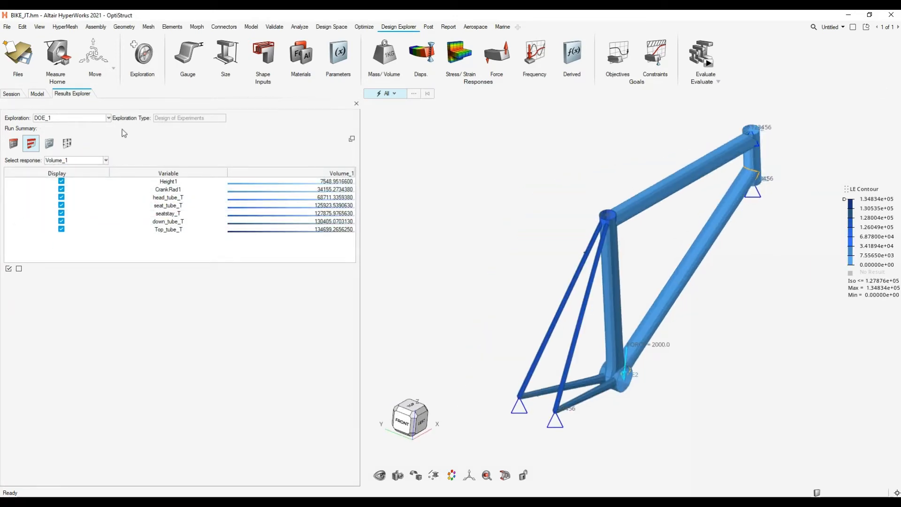
pyautogui.click(65, 160)
pyautogui.click(70, 183)
pyautogui.moveTo(623, 282)
pyautogui.mouseDown(button='middle')
pyautogui.moveTo(600, 286)
pyautogui.moveTo(608, 282)
pyautogui.mouseUp(button='middle')
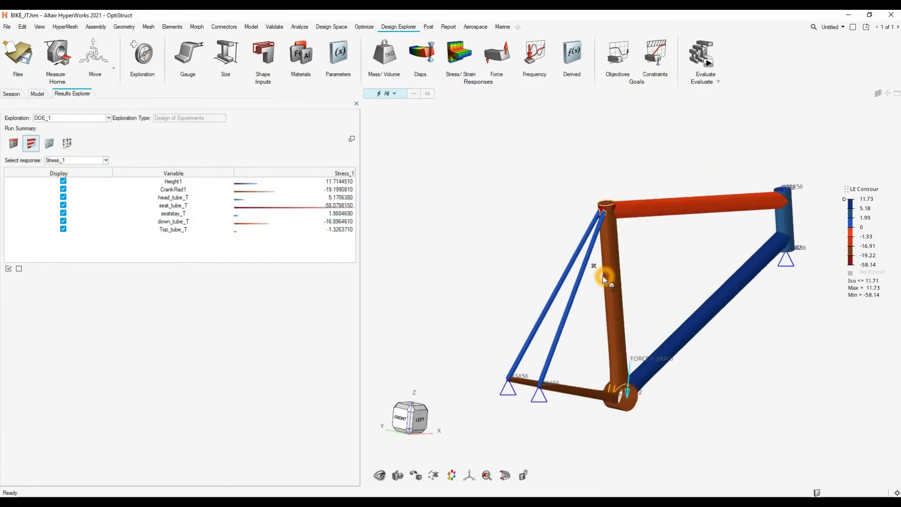
# - Bring up the Trade Off view of DOE_1 and lower the Top_tube_T input to about 1.12
pyautogui.click(49, 145)
pyautogui.moveTo(622, 236); pyautogui.dragTo(613, 245, button='middle')
pyautogui.click(97, 244)
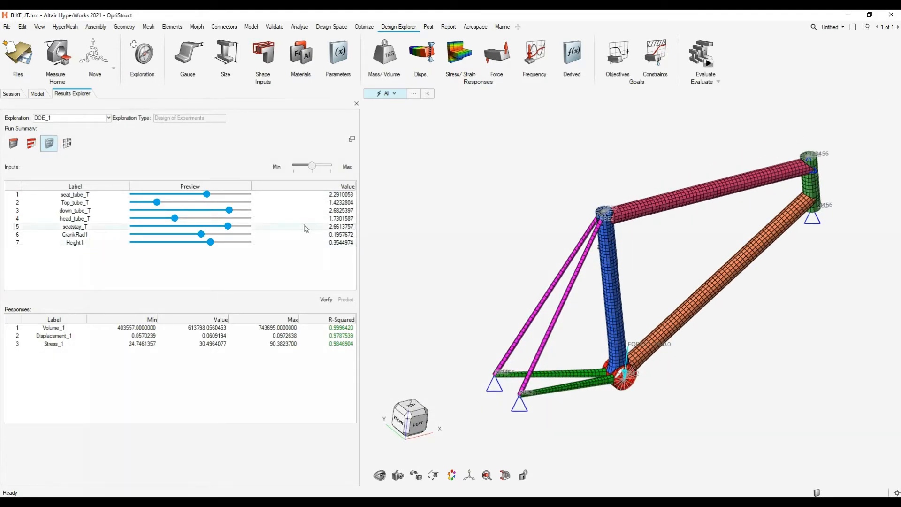
pyautogui.click(205, 314)
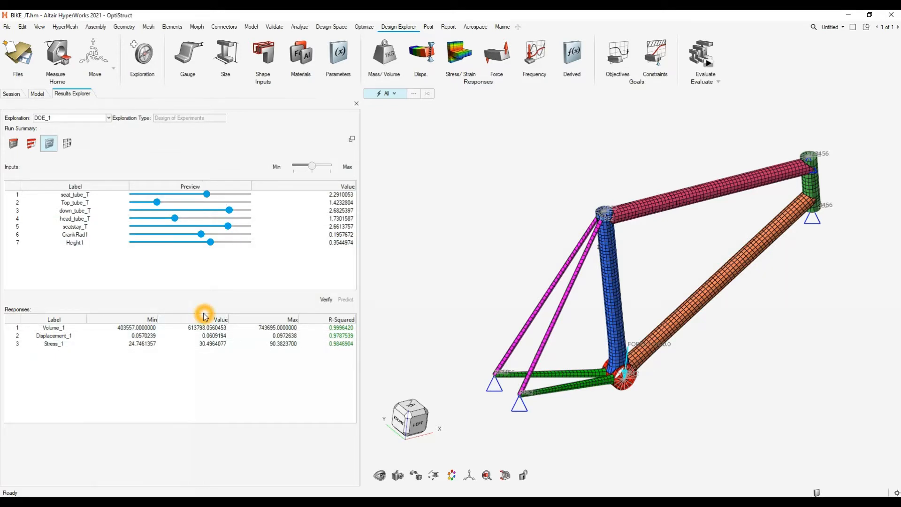
pyautogui.moveTo(157, 201); pyautogui.dragTo(139, 202)
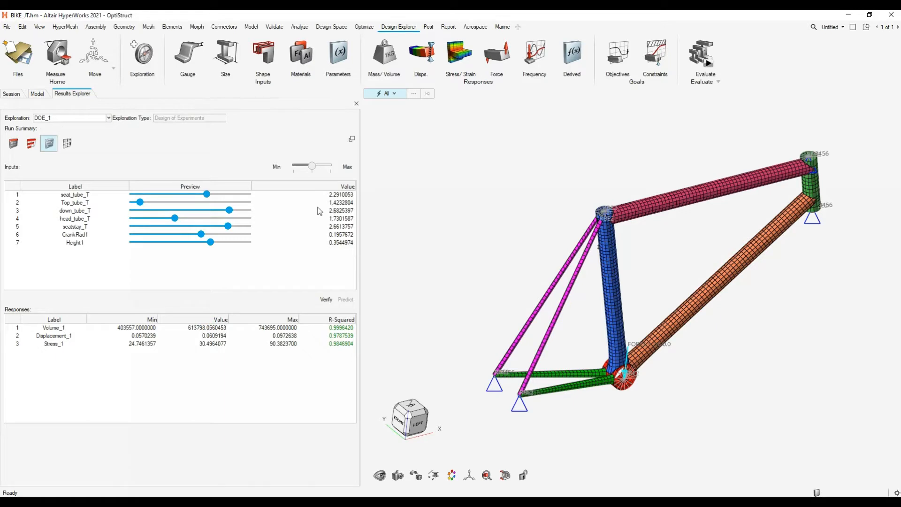
pyautogui.click(184, 327)
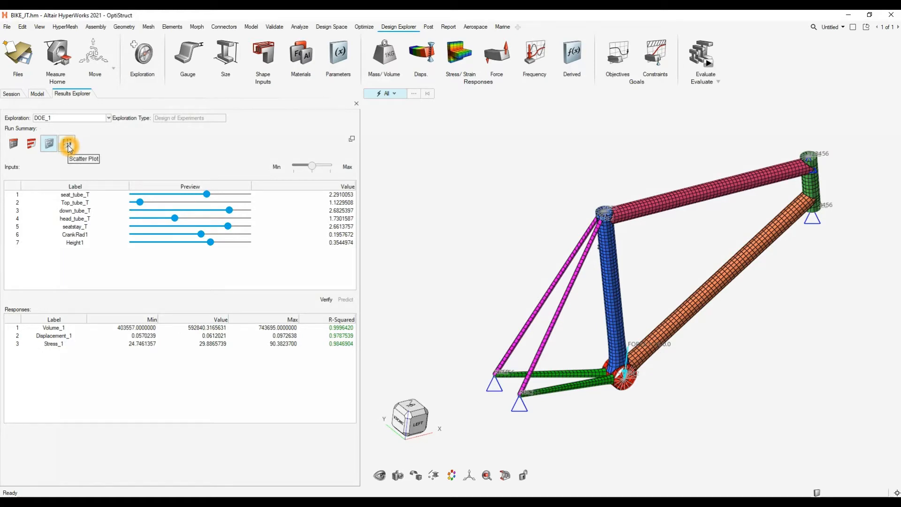
# - Return to the DOE_1 run summary table and load the analysis results of run 7
pyautogui.click(13, 143)
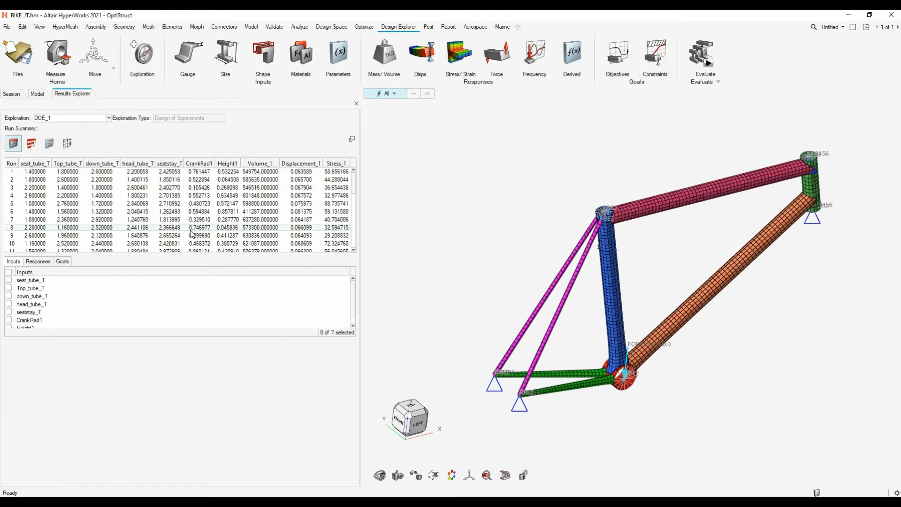
pyautogui.moveTo(355, 187)
pyautogui.mouseDown()
pyautogui.moveTo(358, 257)
pyautogui.moveTo(355, 183)
pyautogui.mouseUp()
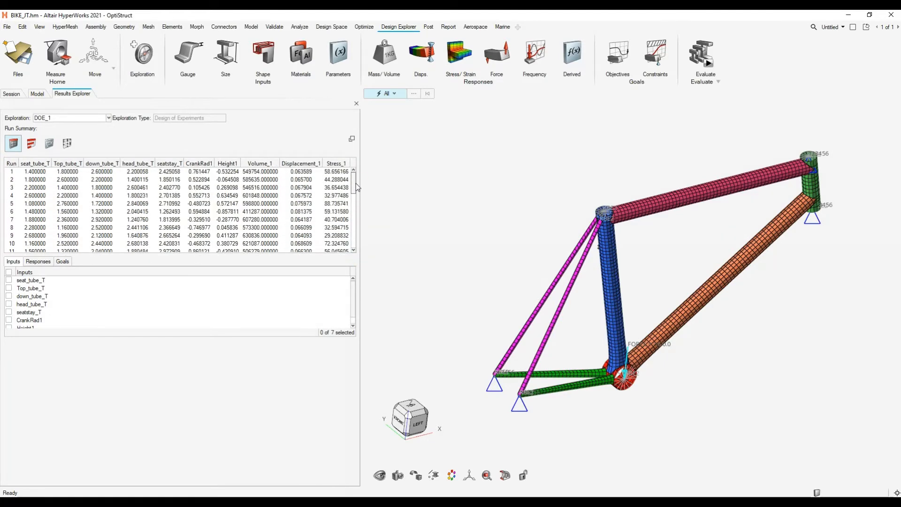
pyautogui.click(70, 220)
pyautogui.rightClick(70, 221)
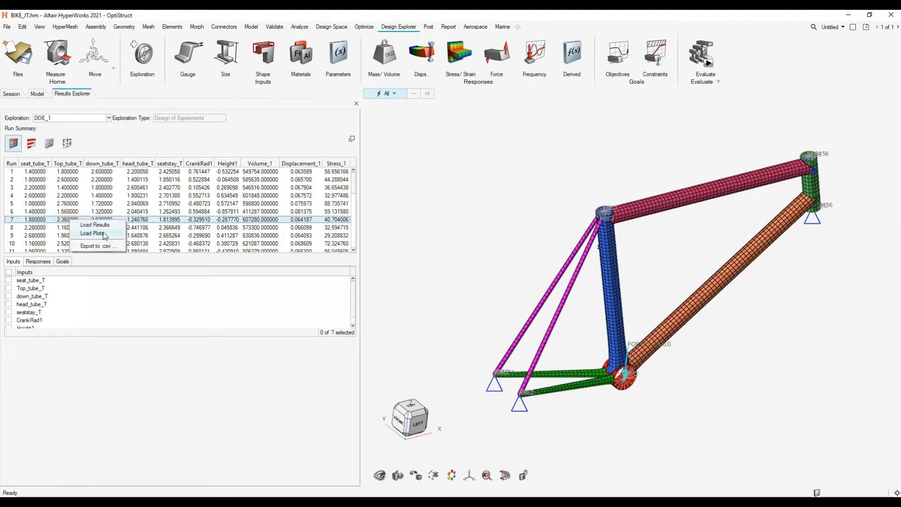
pyautogui.click(103, 226)
pyautogui.click(359, 230)
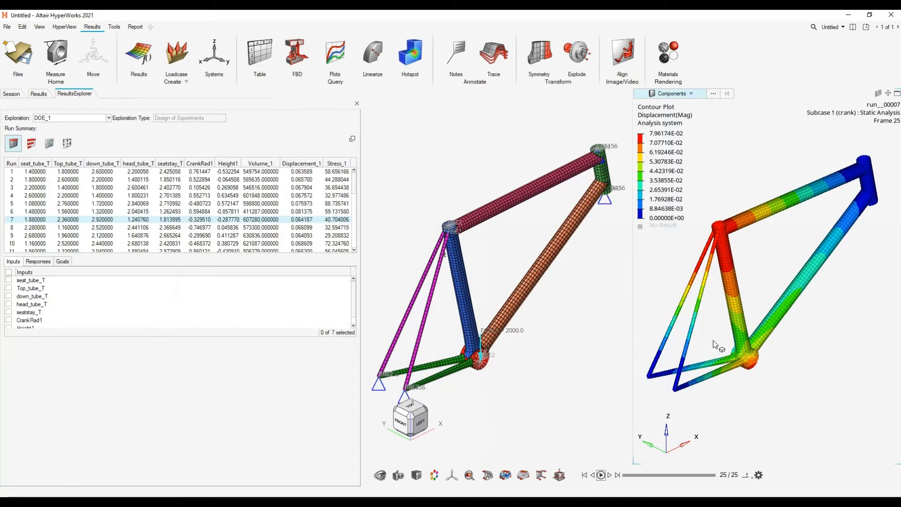
# - Compare the displacement contour of run 7 with its row in the run table and the original meshed frame
pyautogui.click(749, 293)
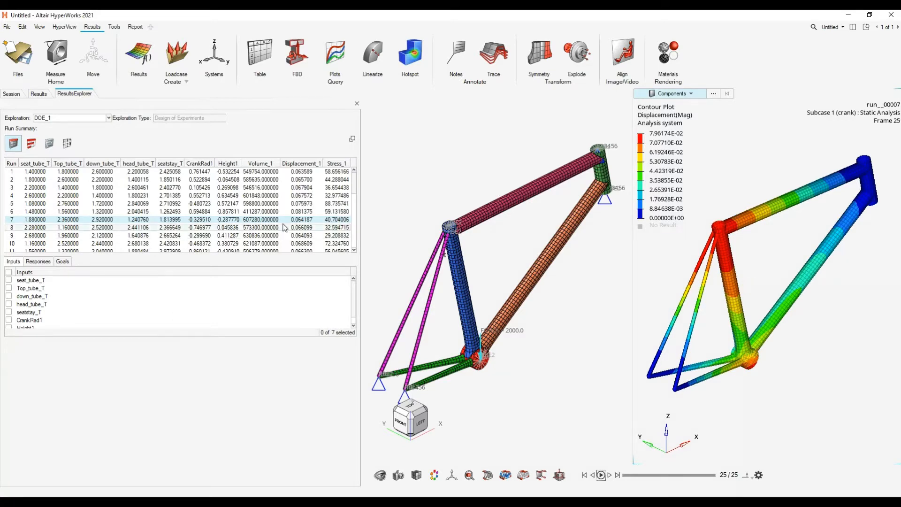
pyautogui.click(302, 228)
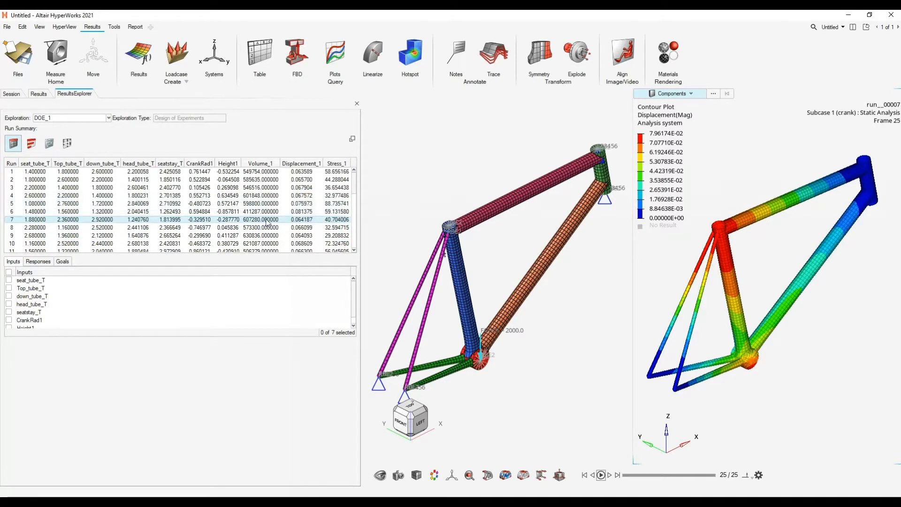
pyautogui.click(433, 175)
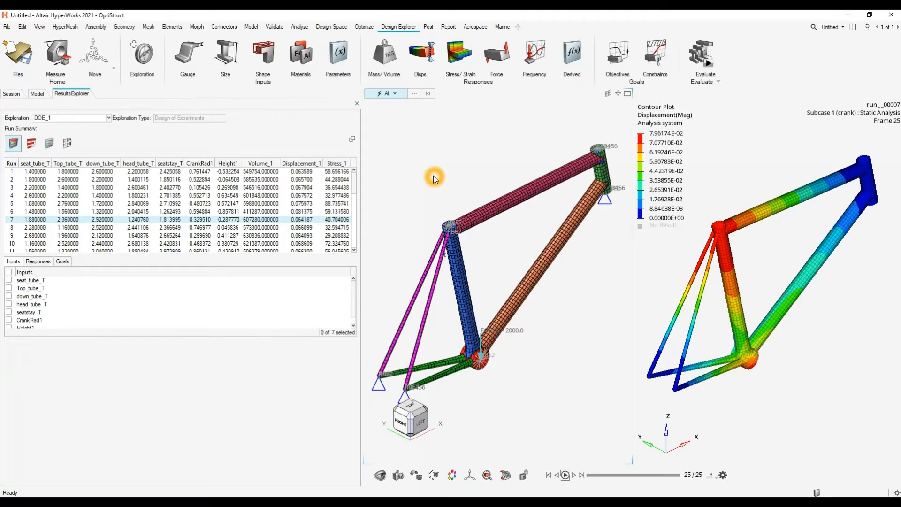
pyautogui.click(628, 371)
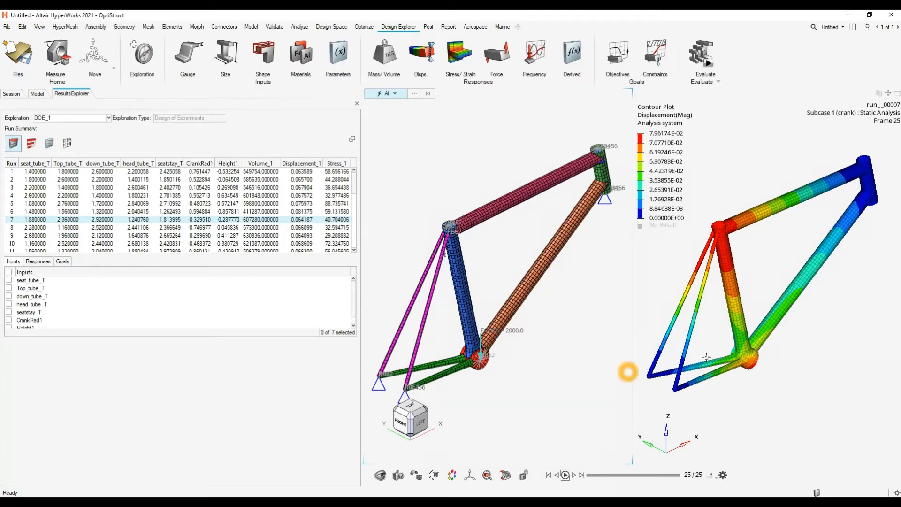
pyautogui.moveTo(733, 302)
pyautogui.mouseDown(button='middle')
pyautogui.moveTo(753, 270)
pyautogui.moveTo(763, 218)
pyautogui.moveTo(741, 293)
pyautogui.mouseUp(button='middle')
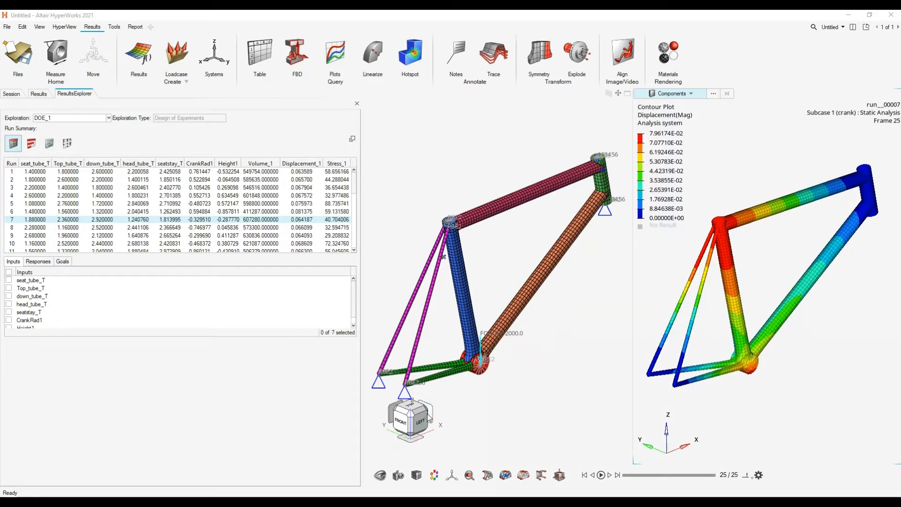
# - Switch to the empty HyperWorks session and load bikeFrame.hm into it from the DELETEME folder in File Explorer
pyautogui.moveTo(403, 503)
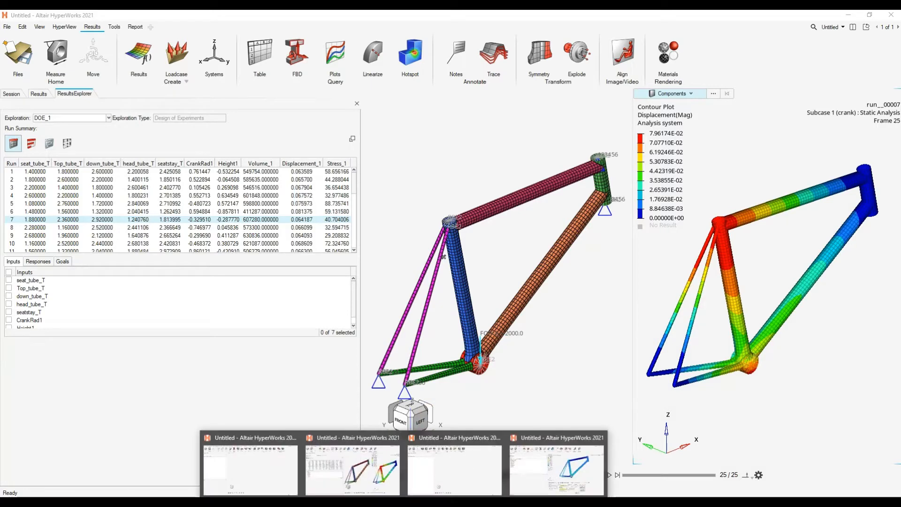
pyautogui.click(272, 462)
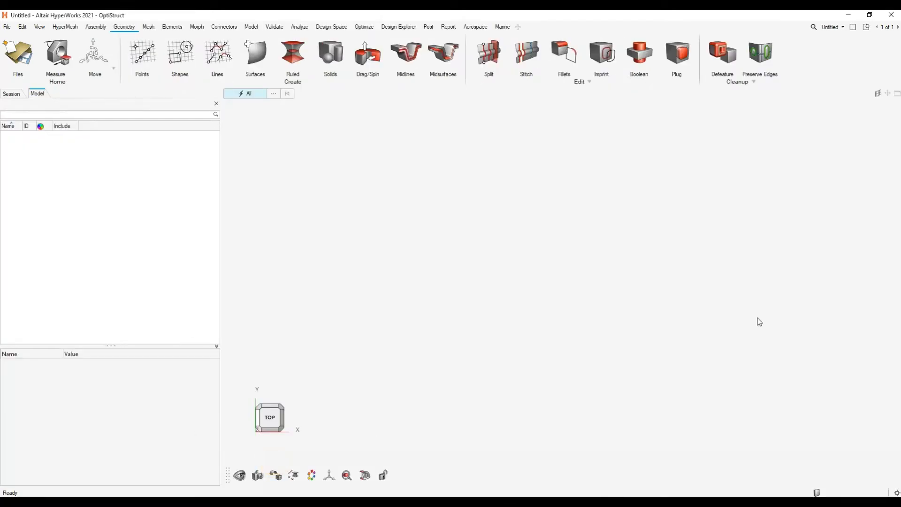
pyautogui.click(484, 177)
pyautogui.click(352, 239)
pyautogui.click(125, 32)
pyautogui.moveTo(215, 85)
pyautogui.mouseDown()
pyautogui.moveTo(710, 457)
pyautogui.moveTo(900, 481)
pyautogui.mouseUp()
pyautogui.click(596, 315)
pyautogui.click(601, 313)
pyautogui.hotkey('alt', 'Tab')
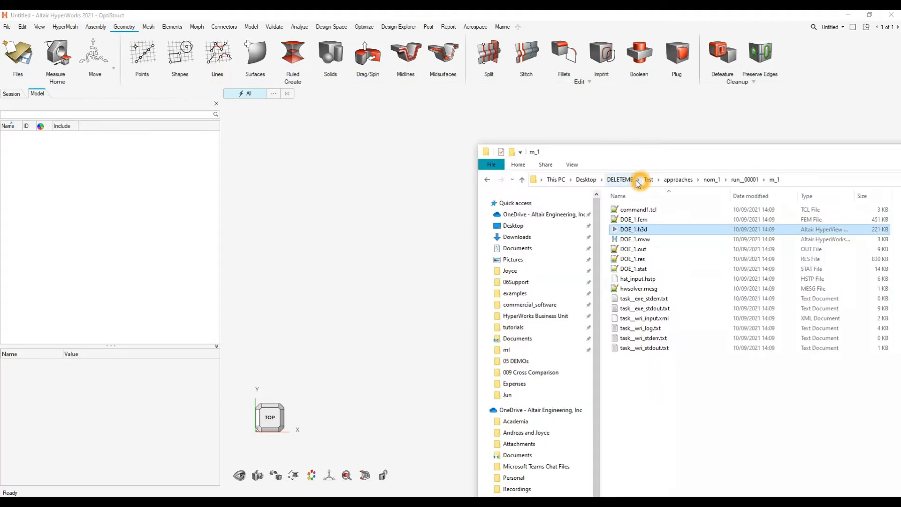
pyautogui.click(619, 180)
pyautogui.moveTo(623, 210); pyautogui.dragTo(318, 223)
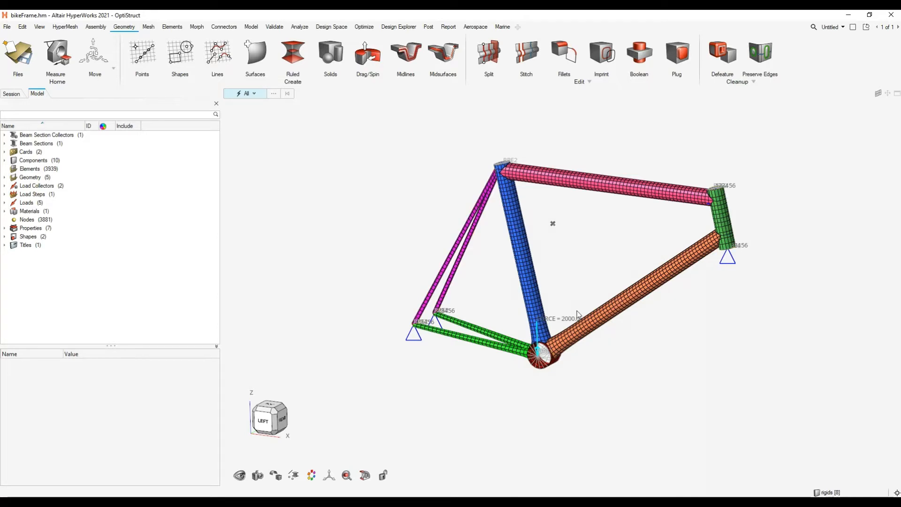
# - Expand the load steps down to the crank subcase and examine the frame's constraints and the crank force
pyautogui.click(4, 193)
pyautogui.click(13, 202)
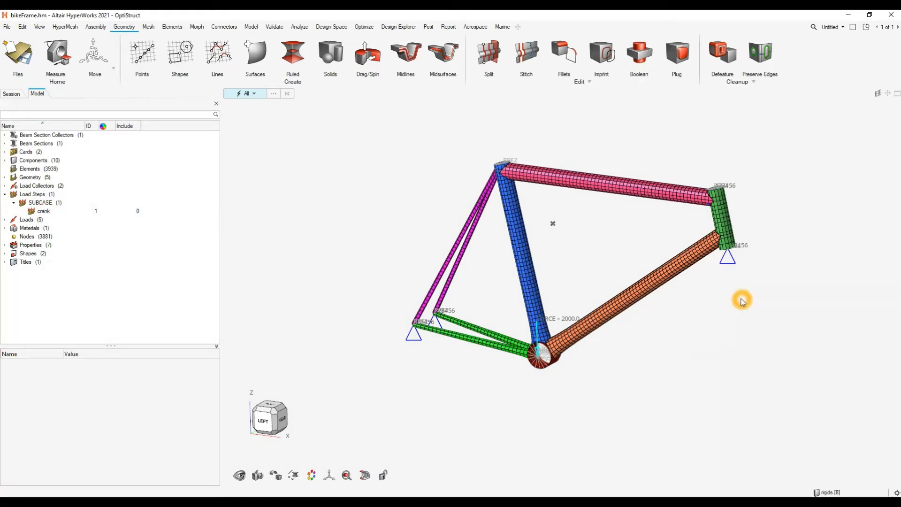
pyautogui.click(737, 272)
pyautogui.keyDown('ctrl'); pyautogui.keyDown('shift'); pyautogui.moveTo(732, 268); pyautogui.dragTo(765, 322); pyautogui.keyUp('shift'); pyautogui.keyUp('ctrl')
pyautogui.keyDown('ctrl'); pyautogui.keyDown('shift'); pyautogui.moveTo(401, 323); pyautogui.dragTo(406, 422); pyautogui.keyUp('shift'); pyautogui.keyUp('ctrl')
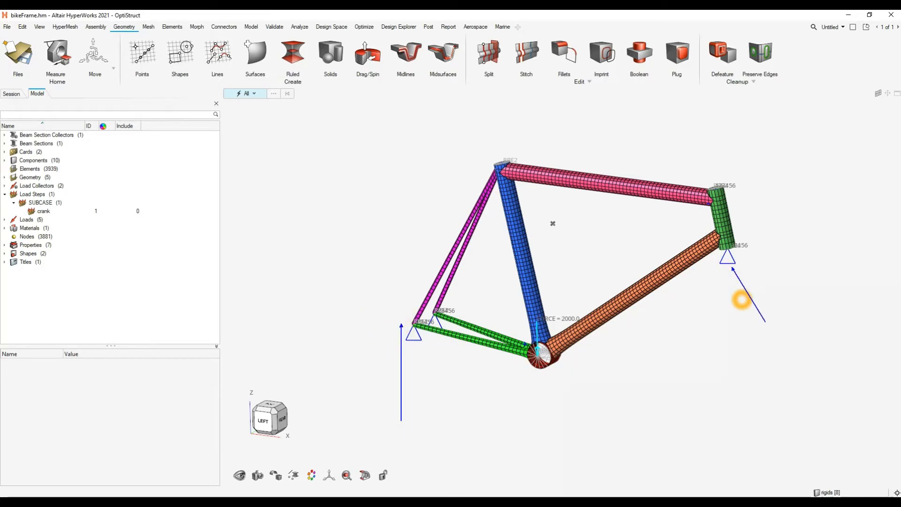
pyautogui.keyDown('ctrl'); pyautogui.moveTo(507, 306); pyautogui.dragTo(579, 389); pyautogui.keyUp('ctrl')
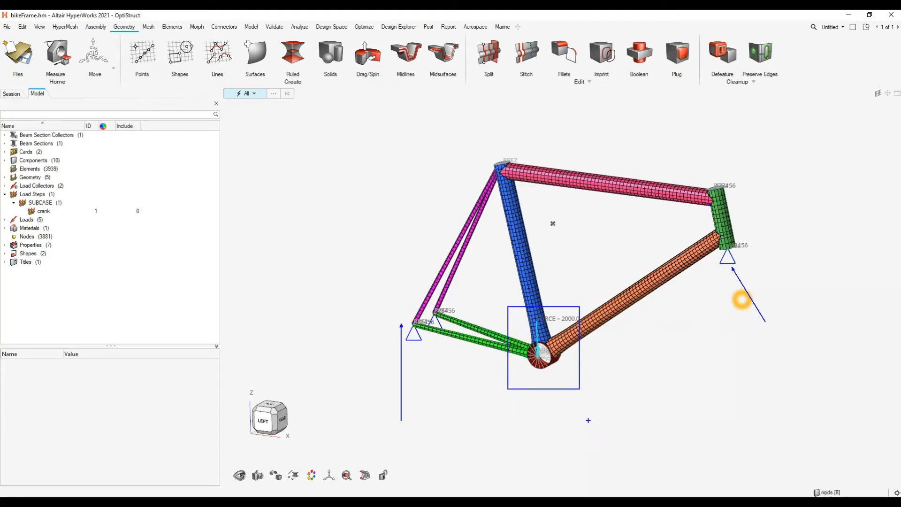
pyautogui.press('Escape')
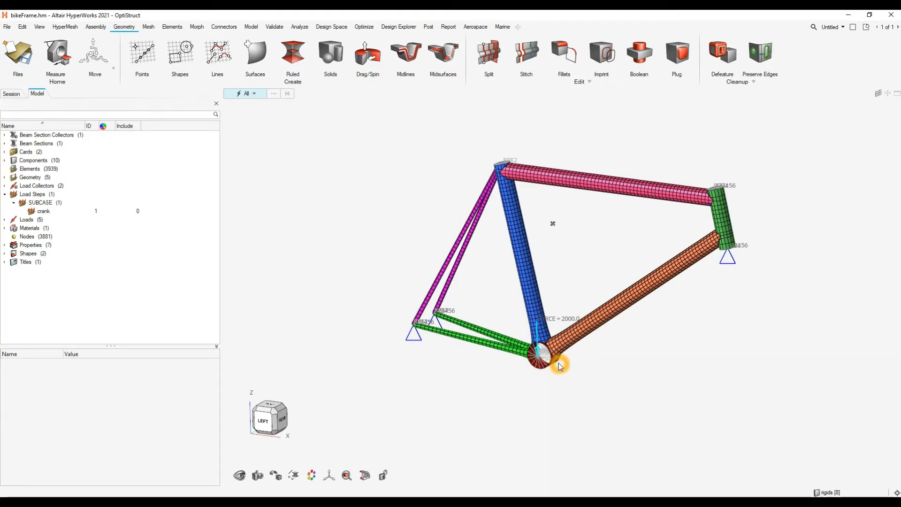
# - Show the frame in the left view and review the PSHELL properties of the chainstay, head tube and seatstay
pyautogui.click(268, 422)
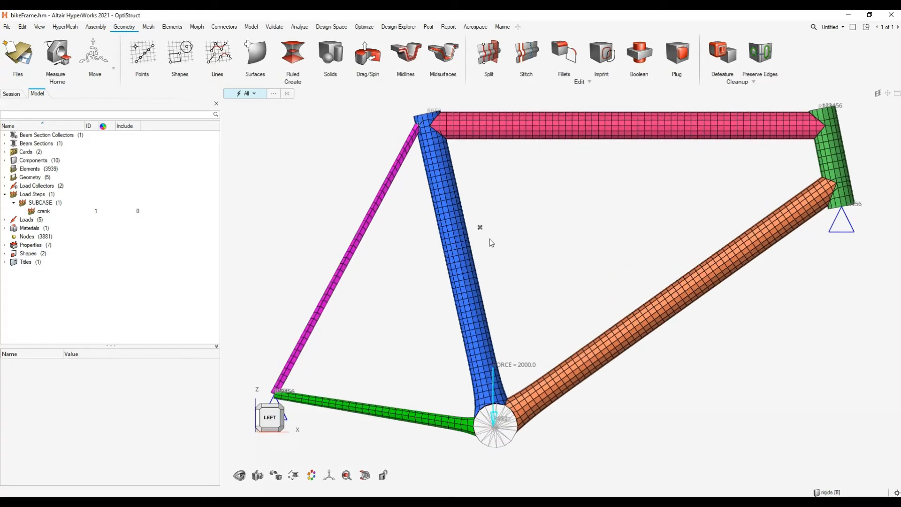
pyautogui.click(319, 246)
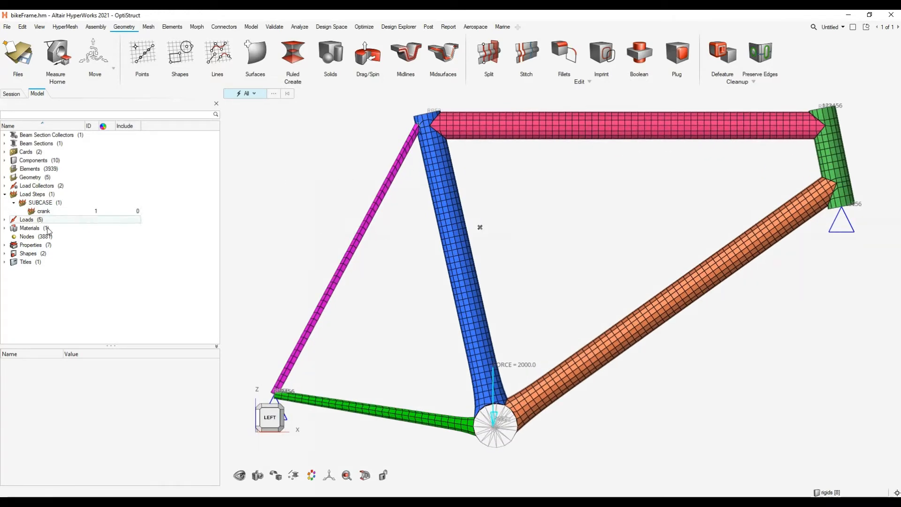
pyautogui.click(4, 244)
pyautogui.click(14, 254)
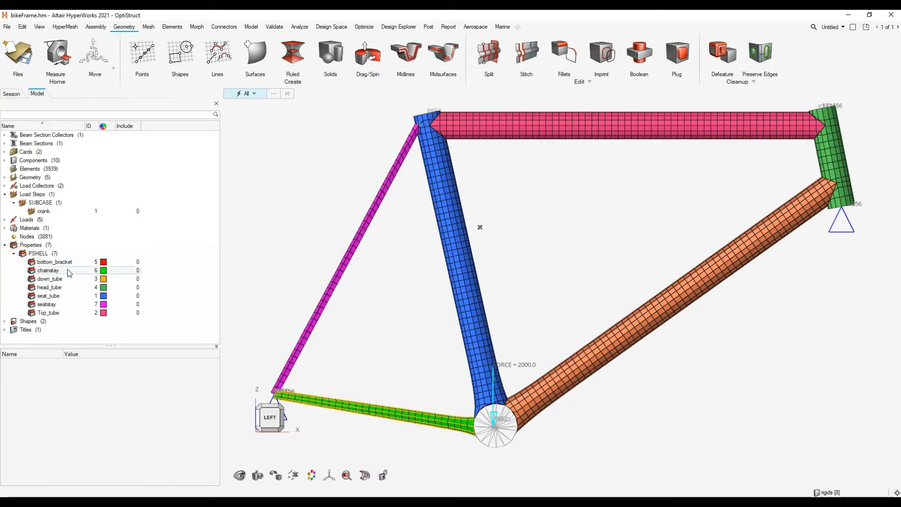
pyautogui.click(60, 303)
pyautogui.press('Up')
pyautogui.press('Up')
pyautogui.press('Up')
pyautogui.press('Up')
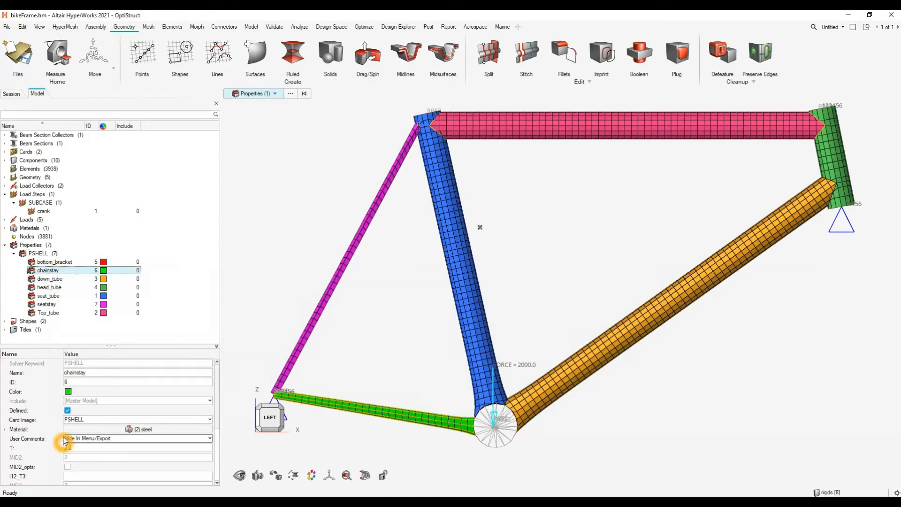
pyautogui.click(56, 287)
pyautogui.click(60, 303)
pyautogui.click(53, 270)
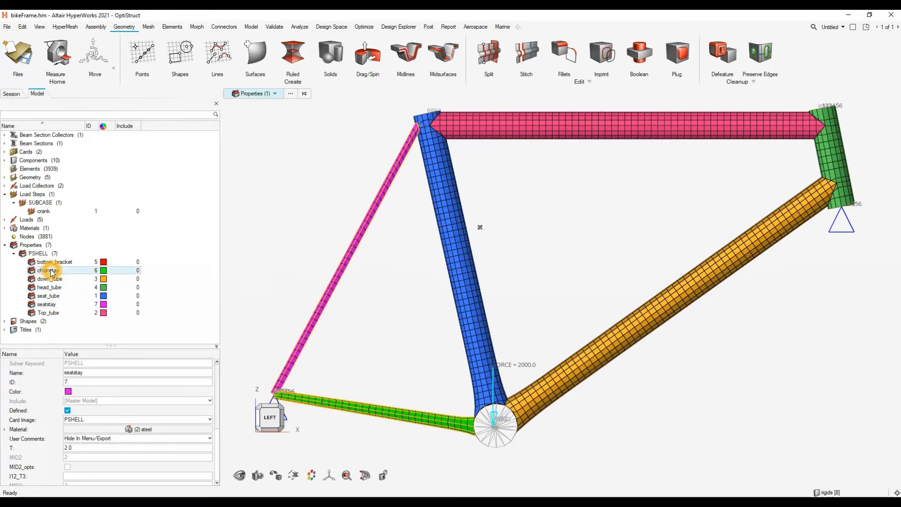
# - Start a free morph of the frame and select the whole head tube as the part to move
pyautogui.scroll(-4, 518, 261)
pyautogui.moveTo(522, 247); pyautogui.dragTo(514, 257, button='right')
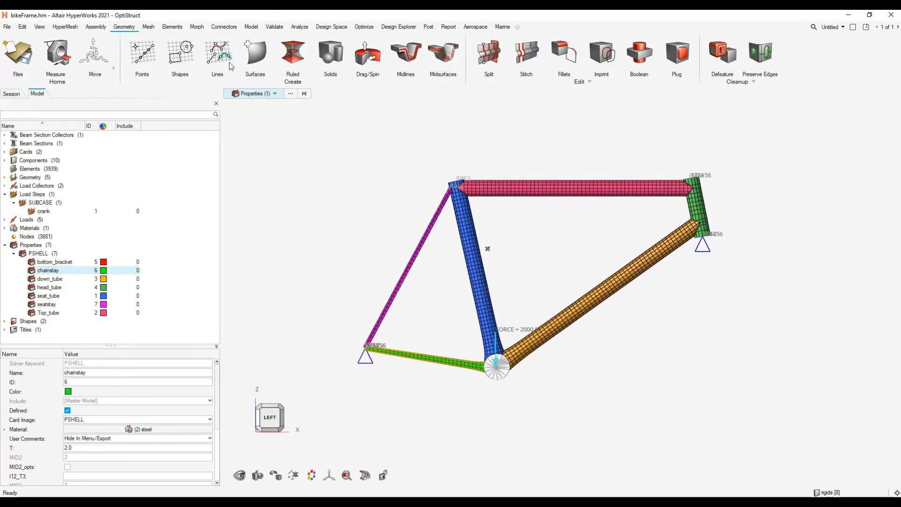
pyautogui.click(197, 28)
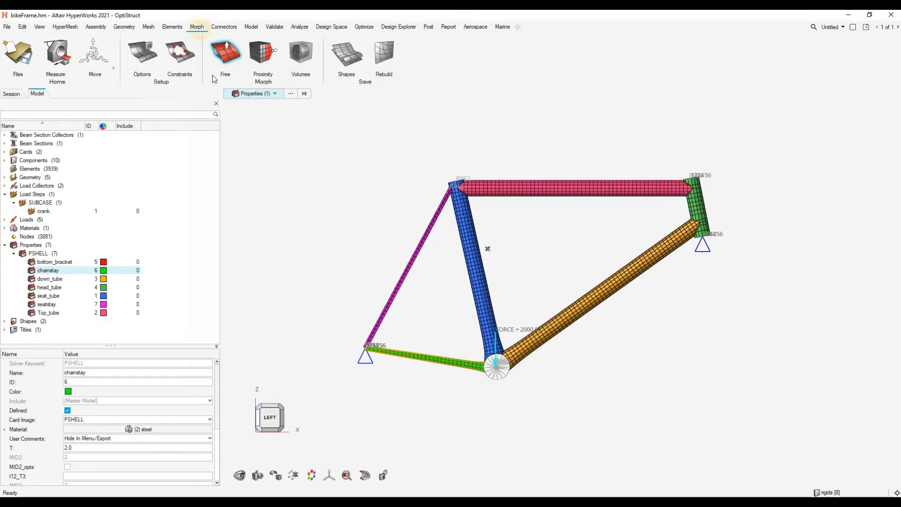
pyautogui.click(702, 206)
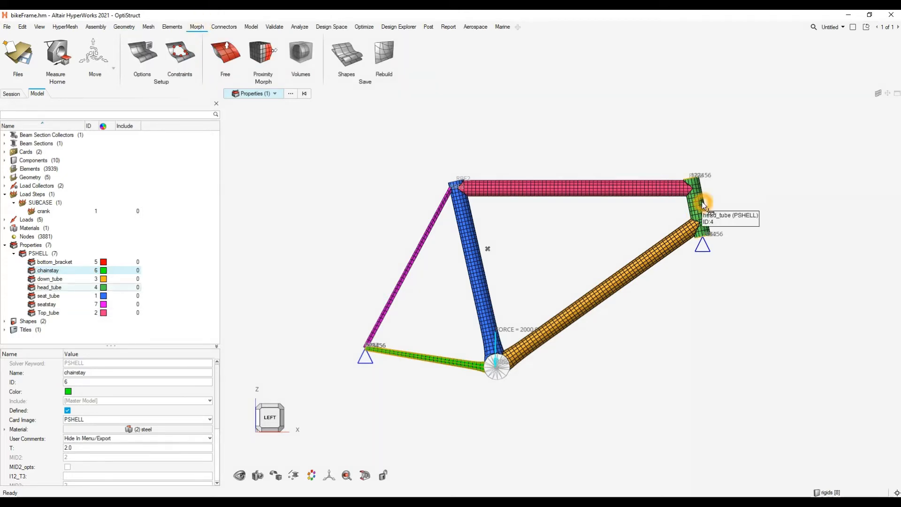
pyautogui.click(225, 53)
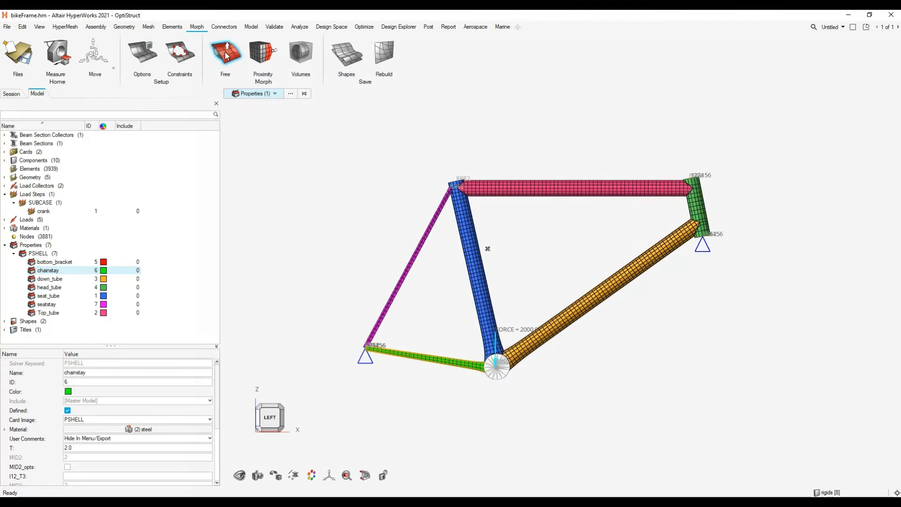
pyautogui.click(701, 209)
pyautogui.click(536, 249)
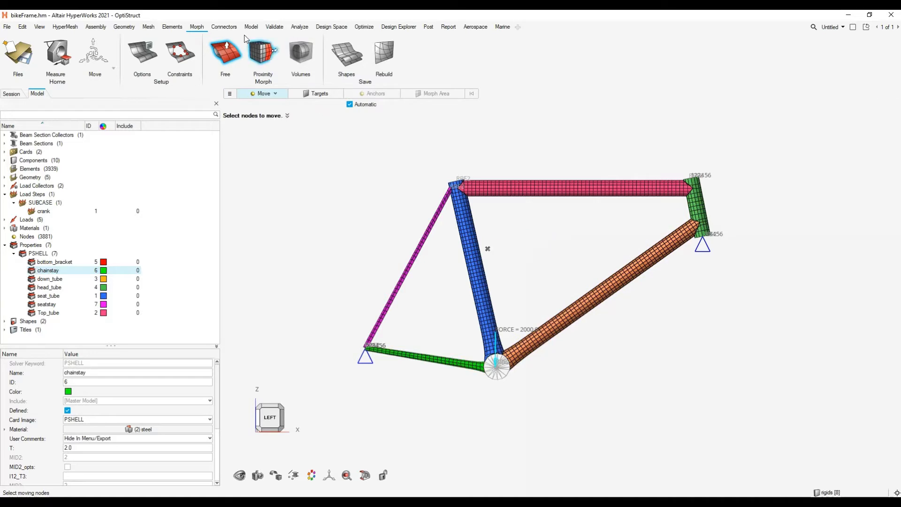
pyautogui.click(265, 93)
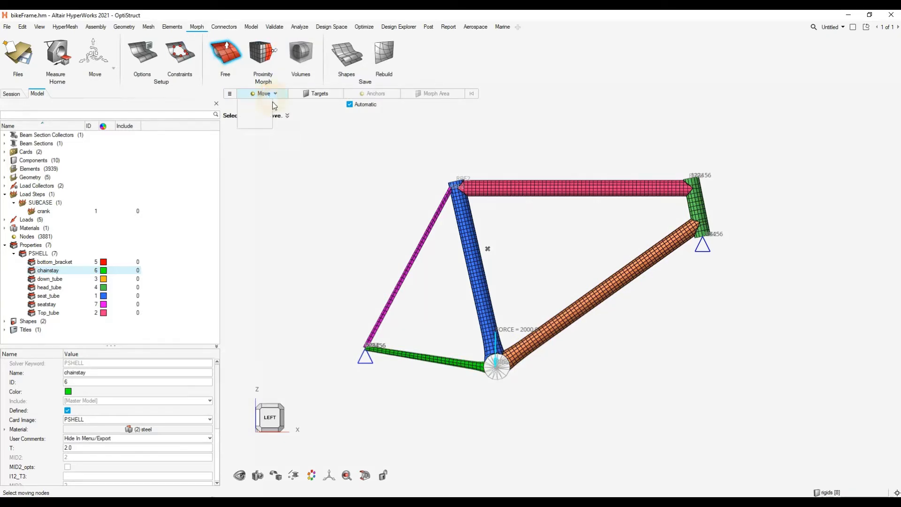
pyautogui.click(257, 114)
pyautogui.click(696, 207)
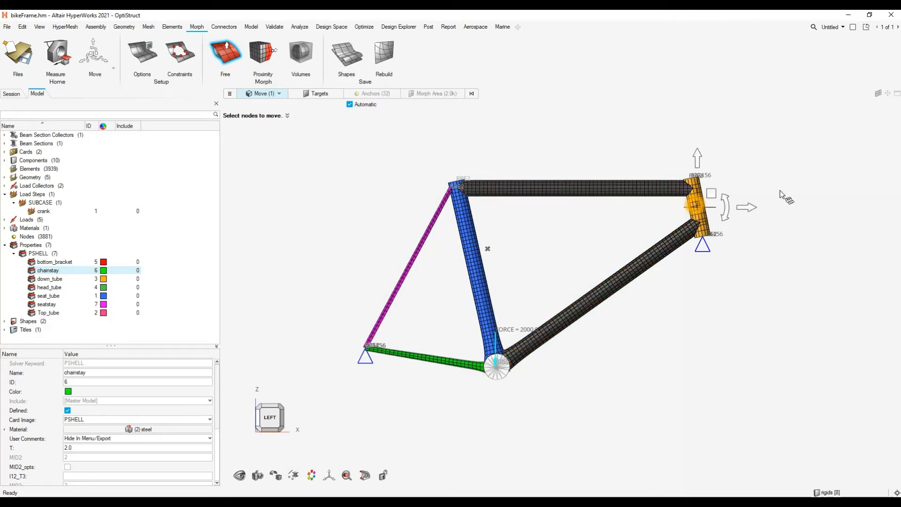
# - Morph the head tube by 50 in X and 100 in Z, and finish the free morph
pyautogui.click(711, 194)
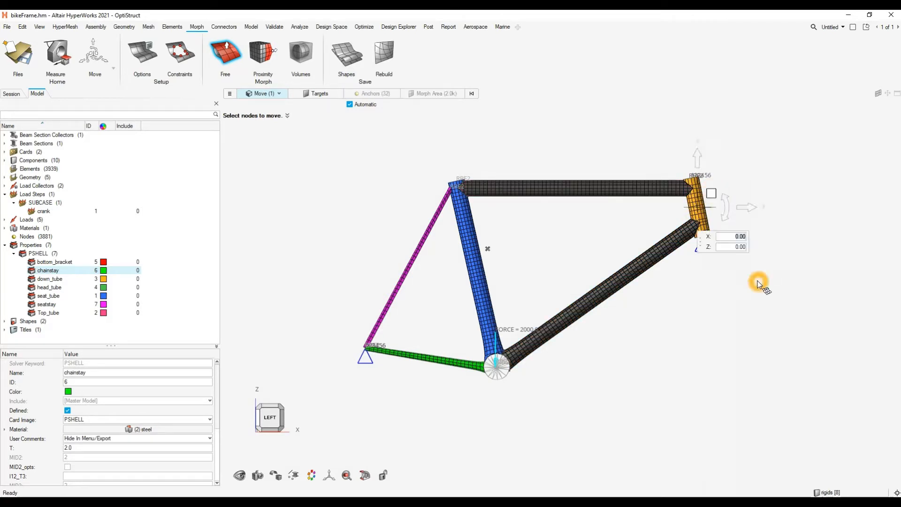
pyautogui.write('50')
pyautogui.press('Return')
pyautogui.click(729, 247)
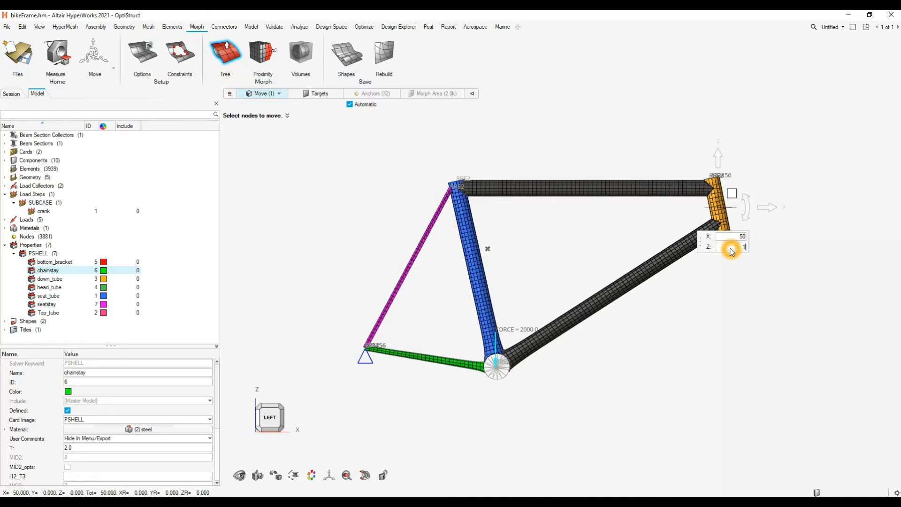
pyautogui.write('100')
pyautogui.press('Return')
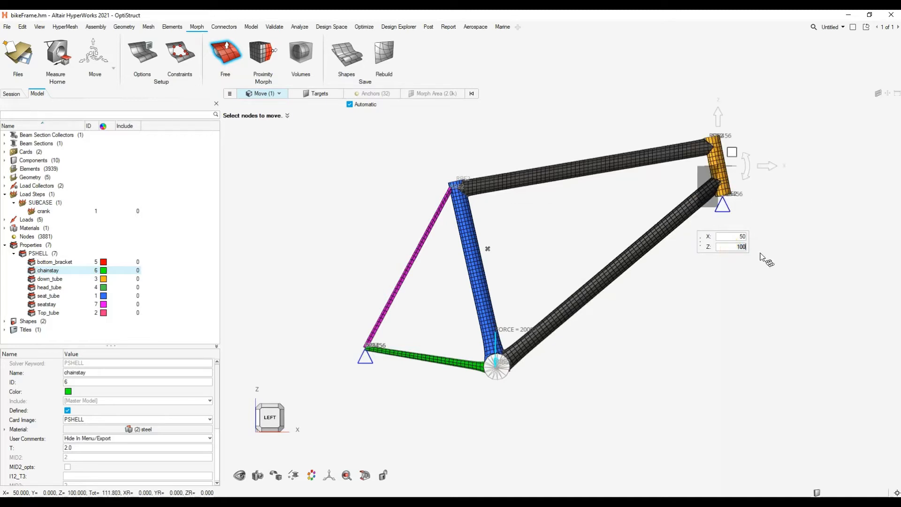
pyautogui.click(785, 242)
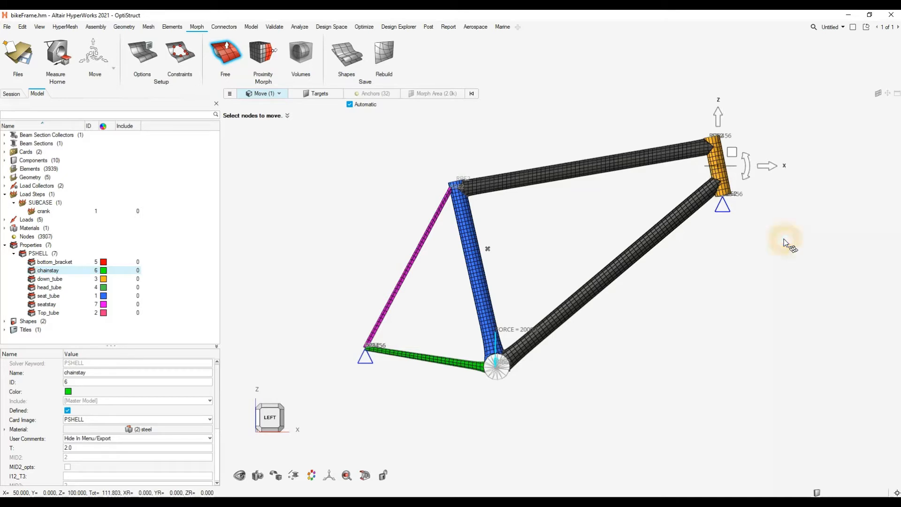
pyautogui.click(580, 136)
pyautogui.rightClick(581, 141)
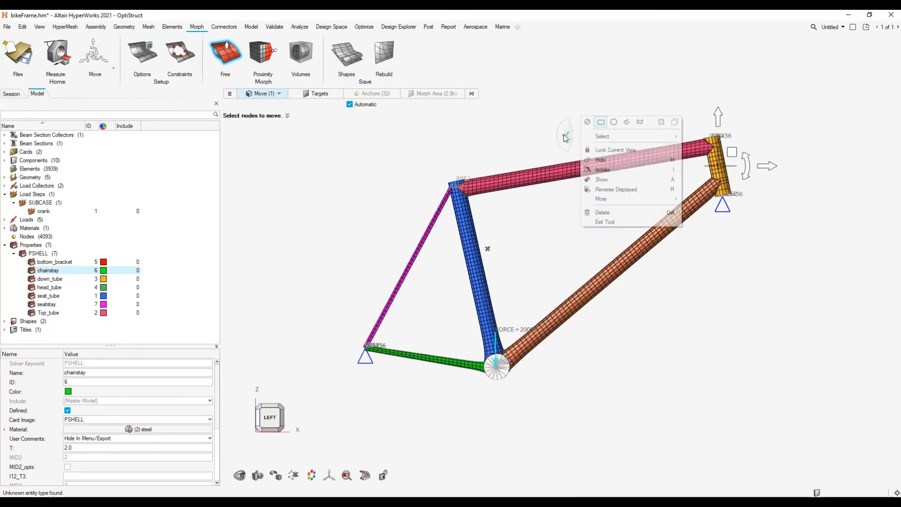
pyautogui.click(564, 136)
pyautogui.press('Escape')
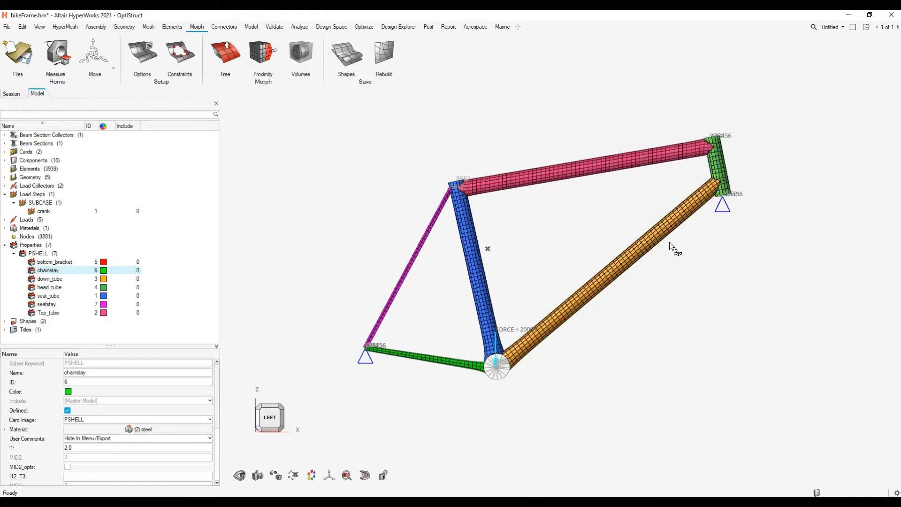
# - Save the morphed frame as a new shape and rename it Height
pyautogui.click(677, 252)
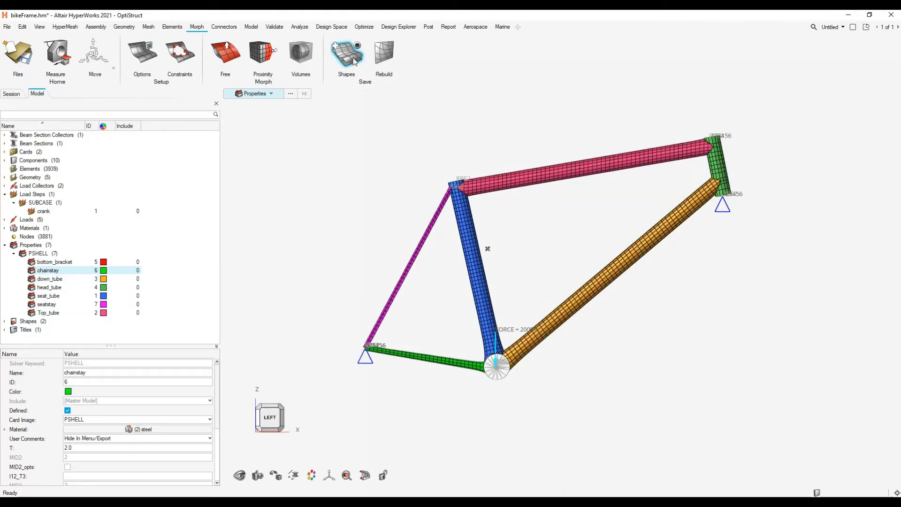
pyautogui.click(336, 49)
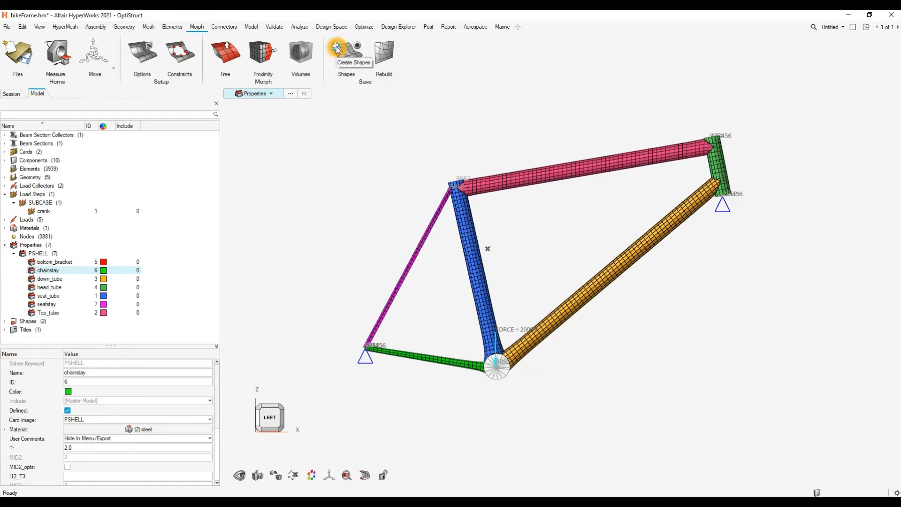
pyautogui.click(336, 49)
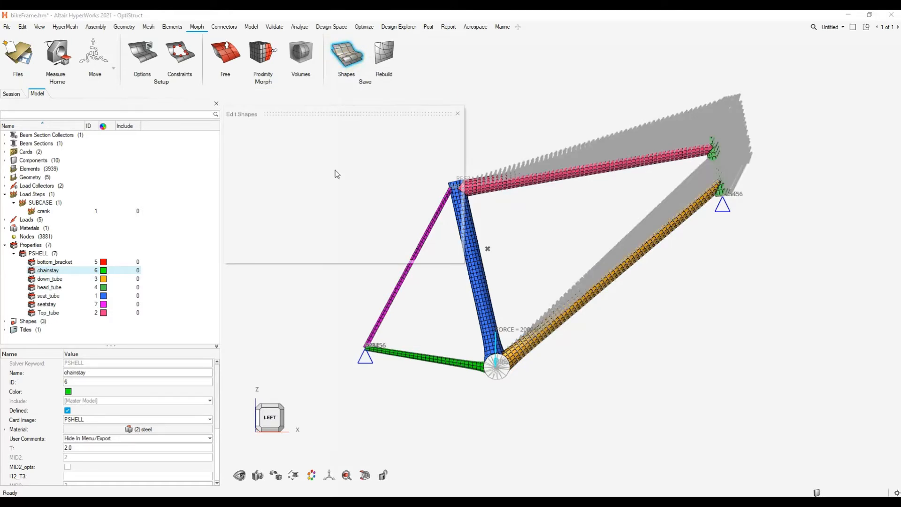
pyautogui.rightClick(250, 166)
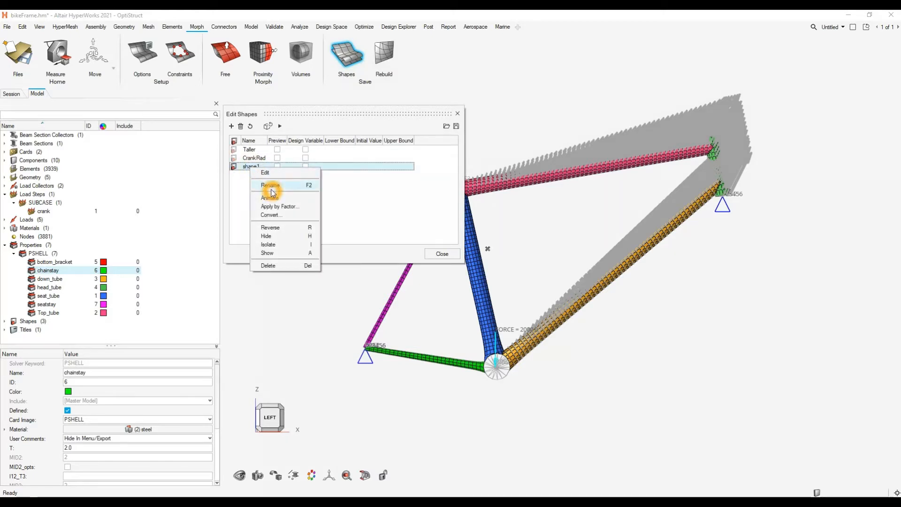
pyautogui.click(274, 185)
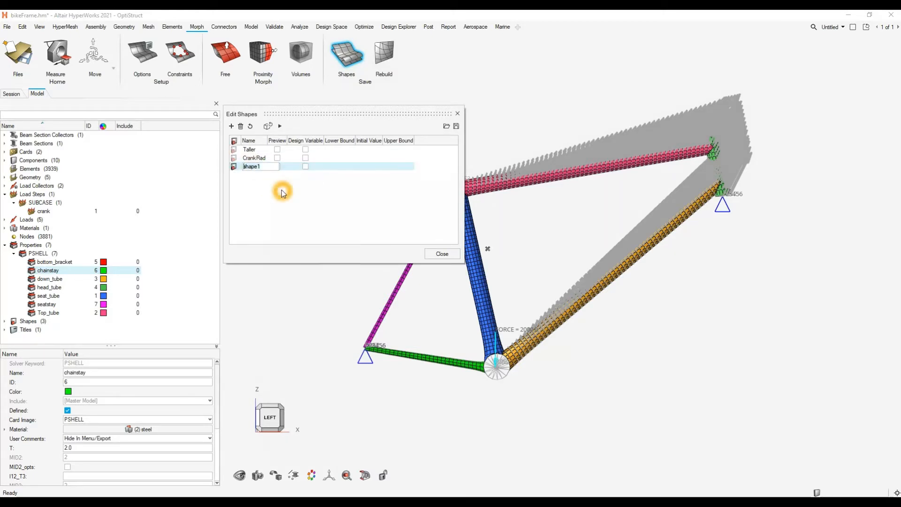
pyautogui.press('Return')
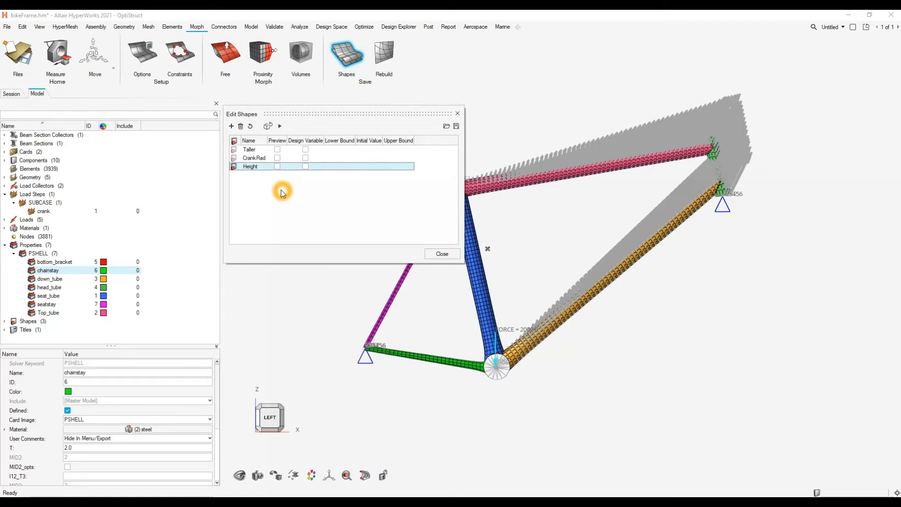
# - Reset the morph to restore the original frame mesh and hide the Height shape's vectors
pyautogui.click(251, 127)
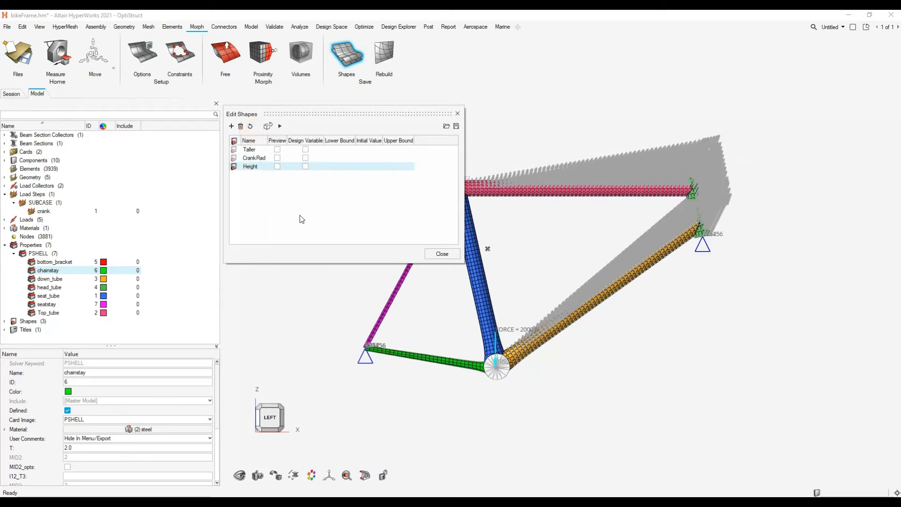
pyautogui.click(234, 167)
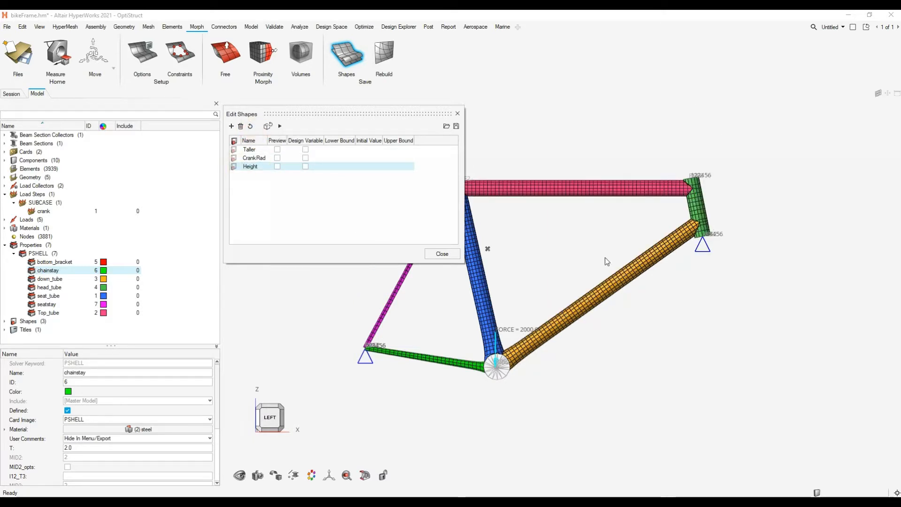
pyautogui.click(574, 230)
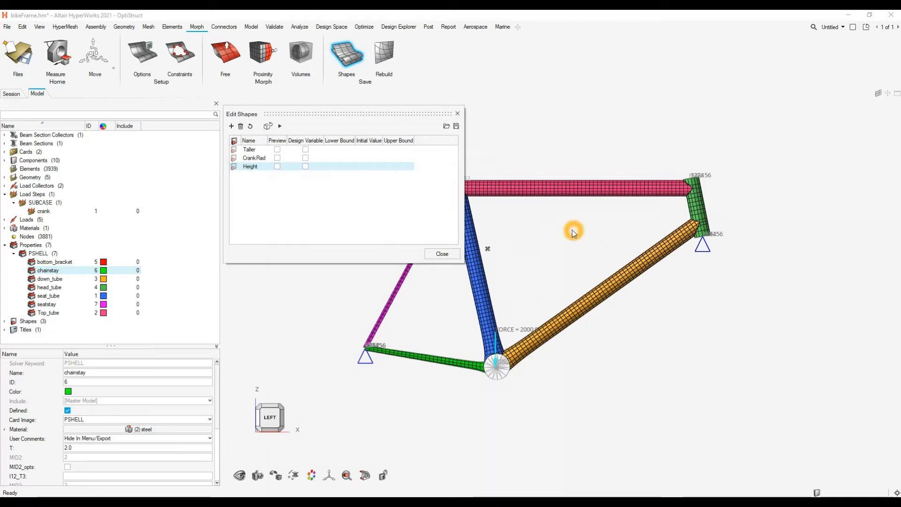
pyautogui.click(262, 192)
# - Preview the Height shape on the frame and turn its preview off again
pyautogui.click(277, 149)
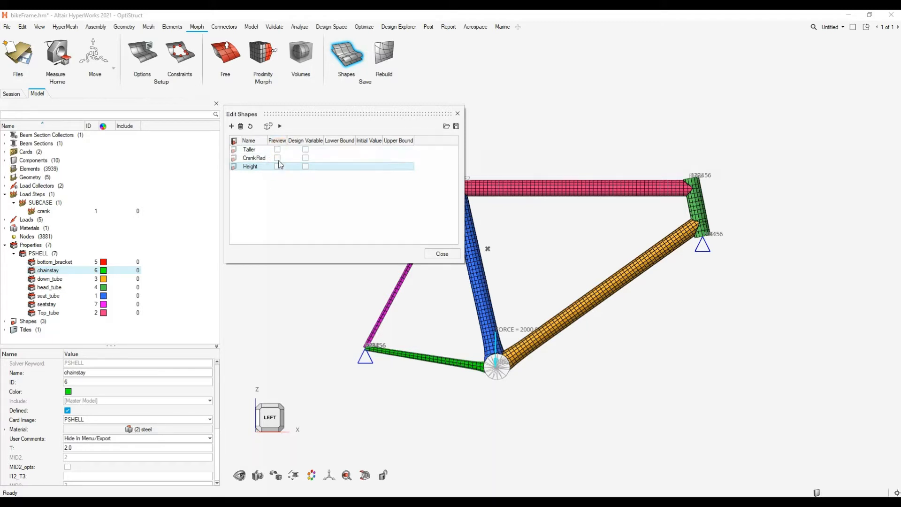
pyautogui.click(254, 165)
pyautogui.click(262, 169)
pyautogui.click(277, 167)
pyautogui.click(276, 167)
pyautogui.click(277, 167)
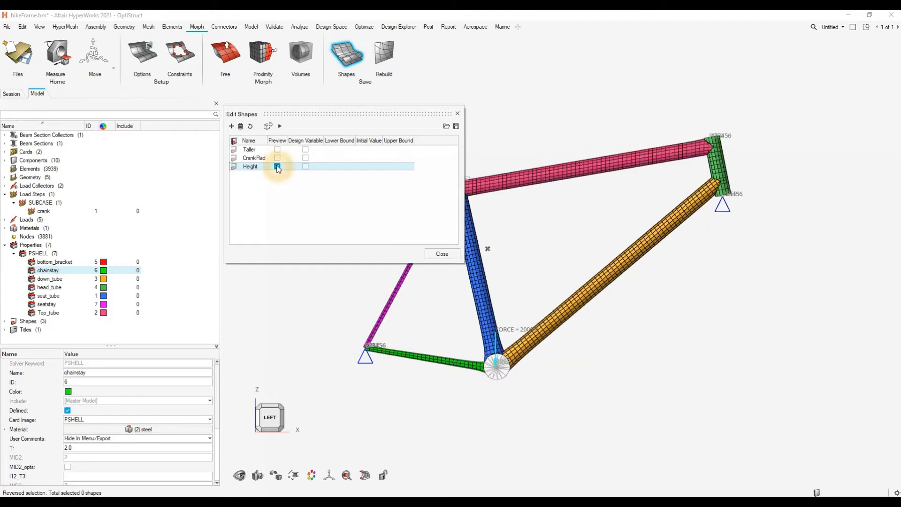
pyautogui.click(277, 167)
pyautogui.click(277, 167)
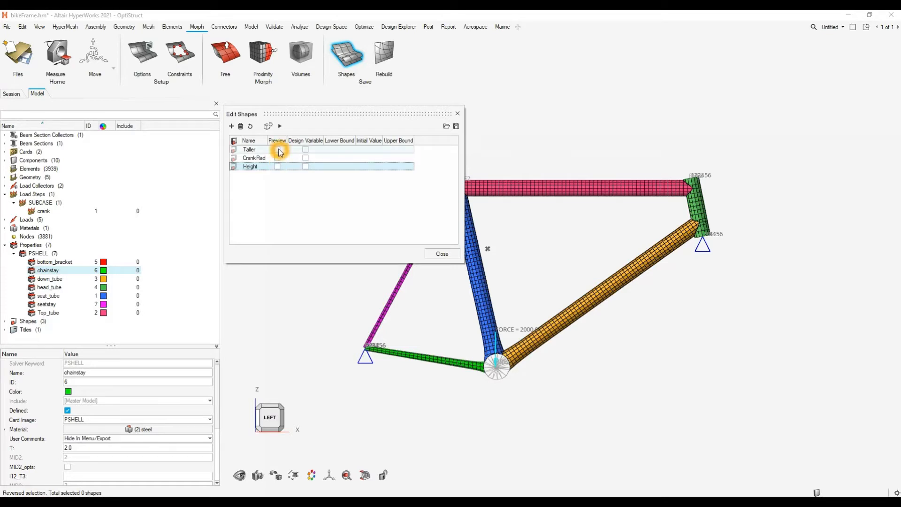
# - Move the shape editor clear of the frame and preview the Taller and CrankRad shapes one after the other
pyautogui.moveTo(354, 114); pyautogui.dragTo(320, 120)
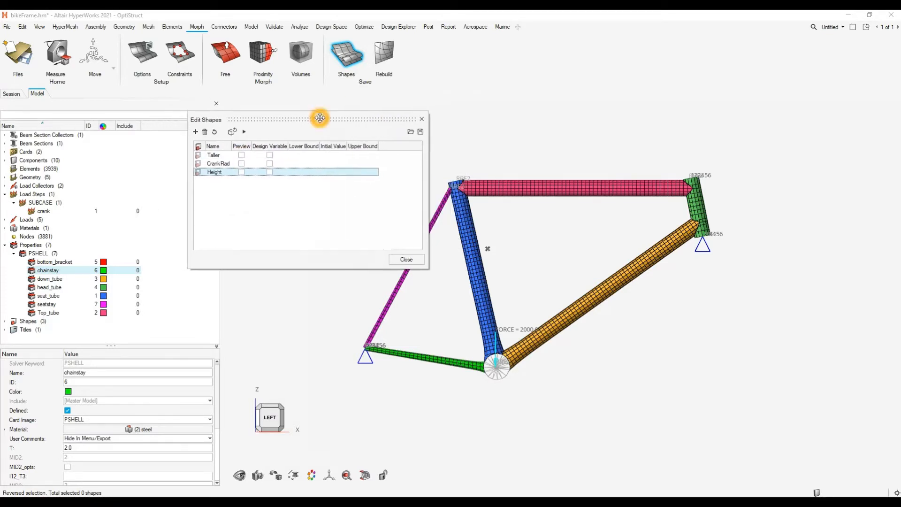
pyautogui.click(243, 160)
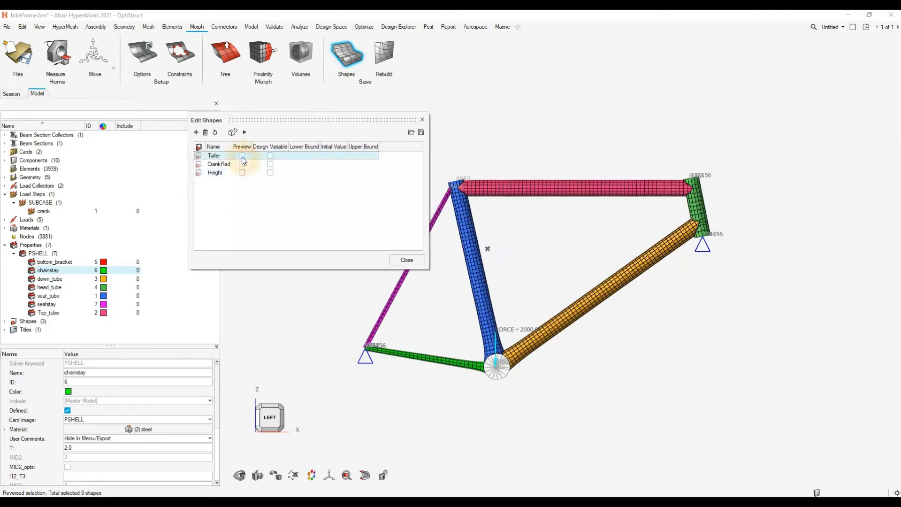
pyautogui.click(242, 157)
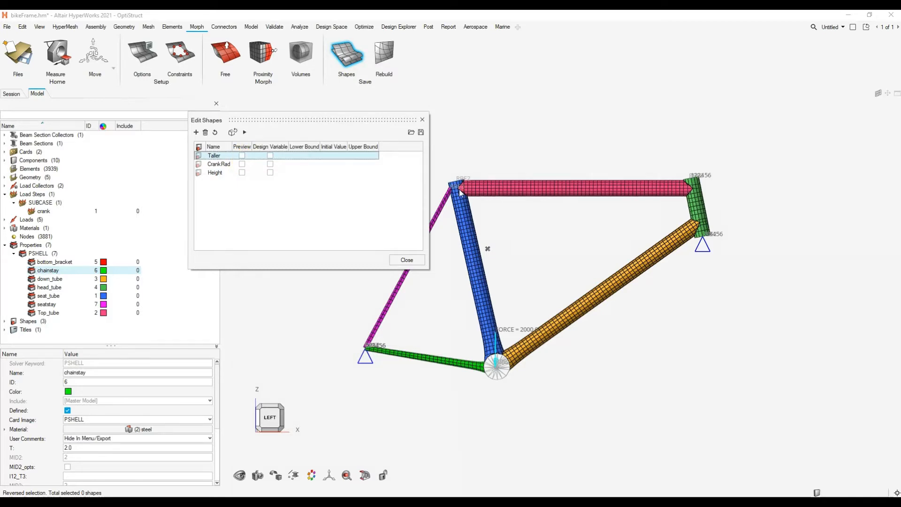
pyautogui.click(242, 164)
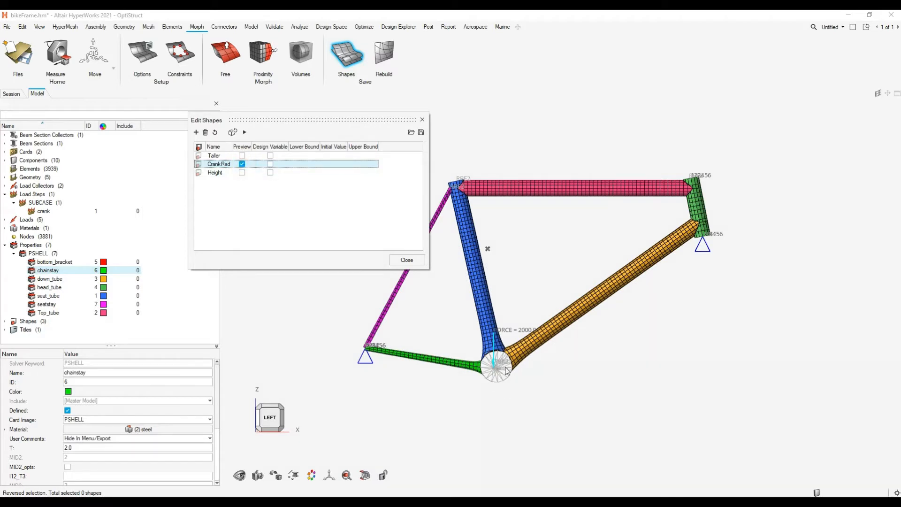
pyautogui.click(242, 165)
# - Show the CrankRad and Height shape vectors on the frame, hide both again and close the shape editor
pyautogui.click(198, 167)
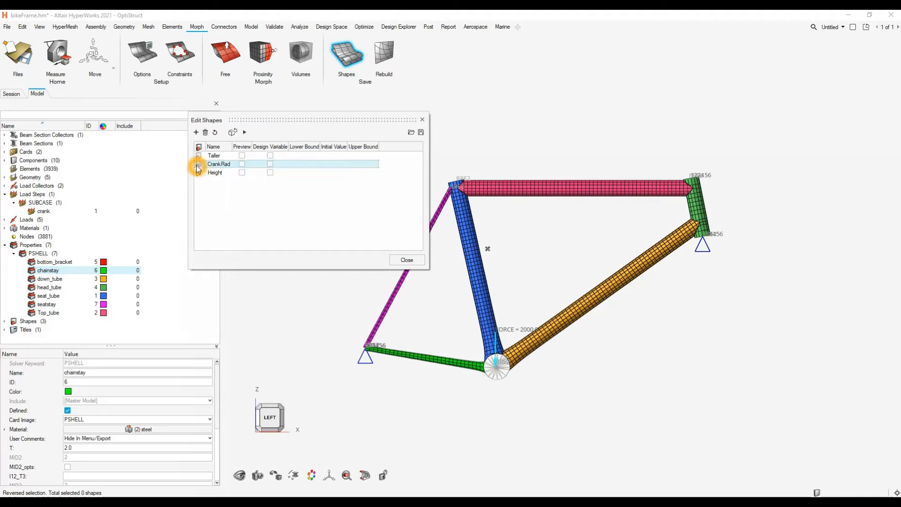
pyautogui.click(199, 173)
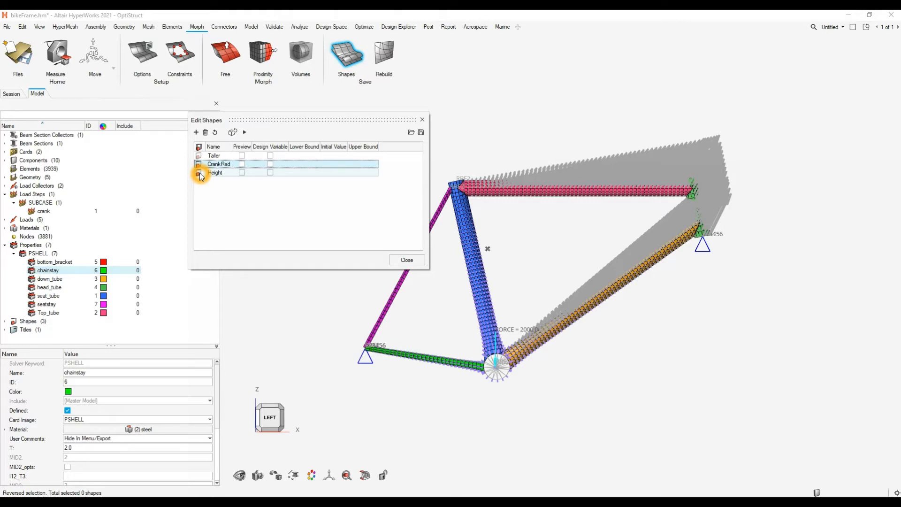
pyautogui.click(200, 174)
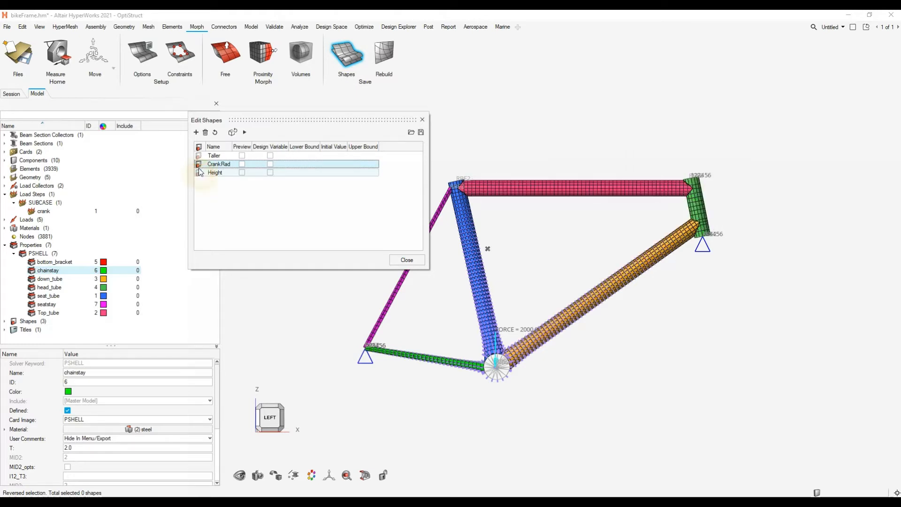
pyautogui.click(198, 165)
pyautogui.click(405, 261)
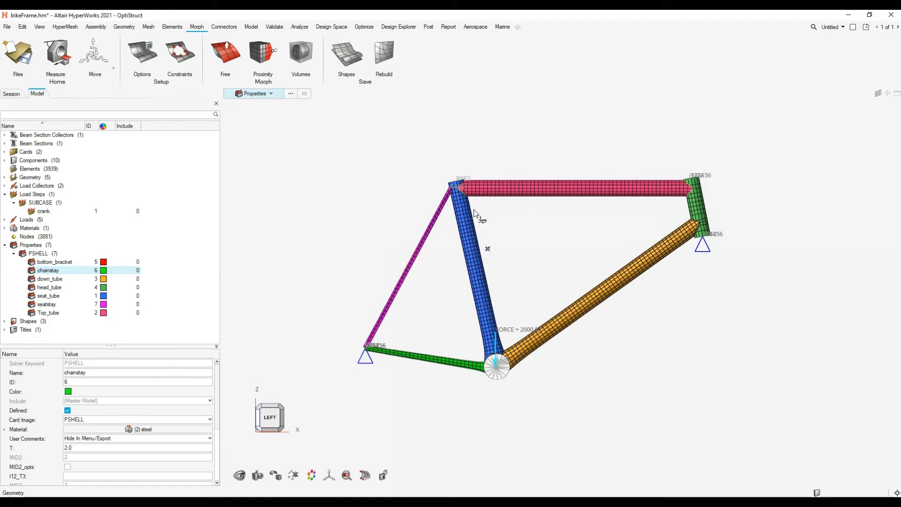
pyautogui.click(518, 288)
pyautogui.click(695, 198)
pyautogui.click(453, 272)
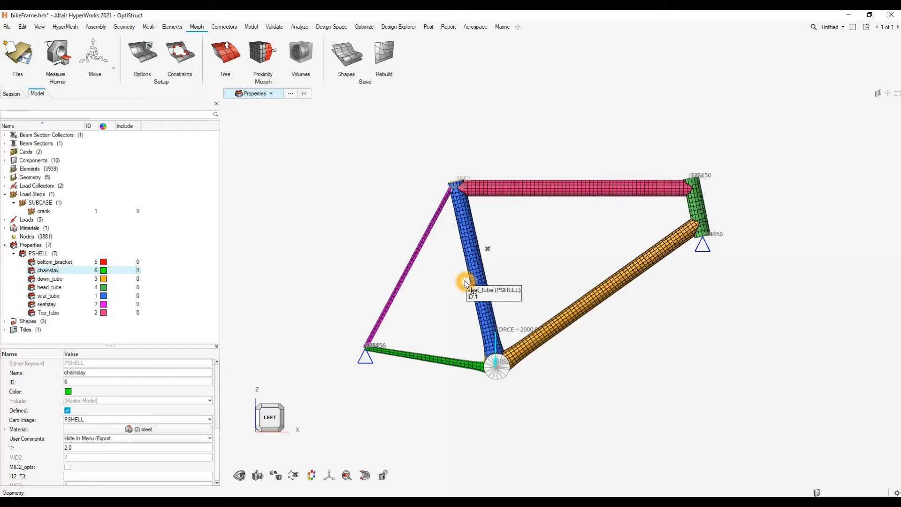
# - Switch to the stress contour window and contour displacement magnitude on only the seat tube and down tube
pyautogui.moveTo(405, 501)
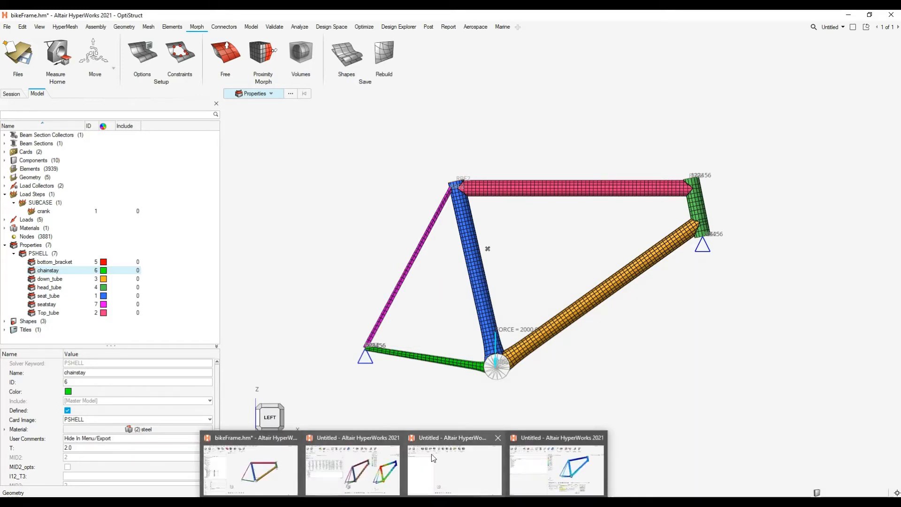
pyautogui.click(536, 465)
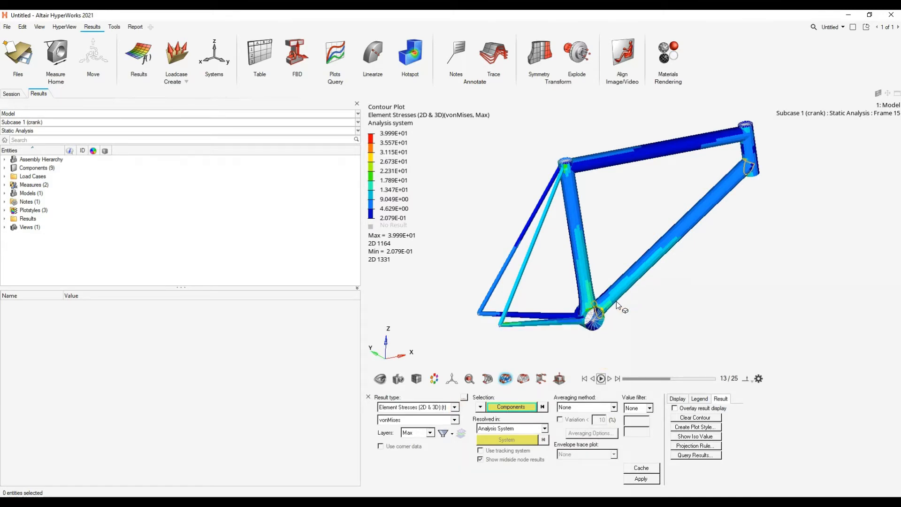
pyautogui.scroll(5, 612, 305)
pyautogui.moveTo(581, 311); pyautogui.dragTo(585, 287, button='middle')
pyautogui.click(570, 272)
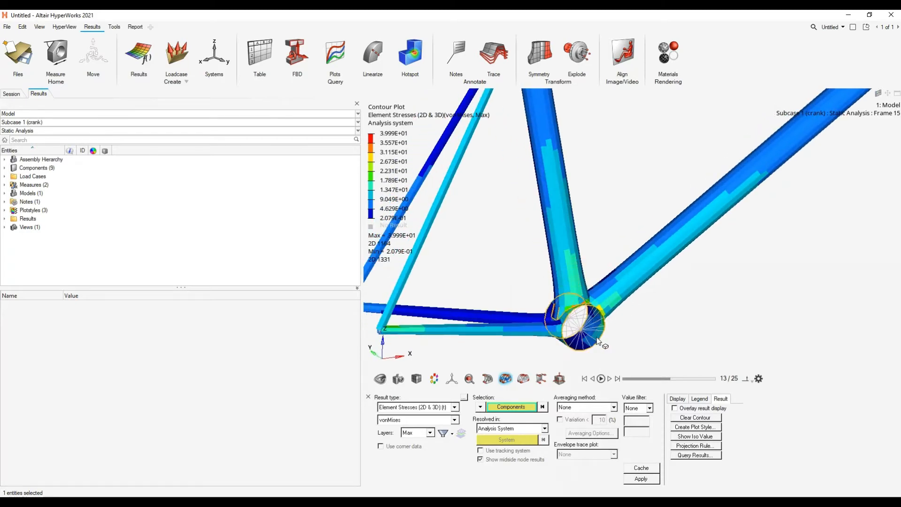
pyautogui.middleClick(756, 309)
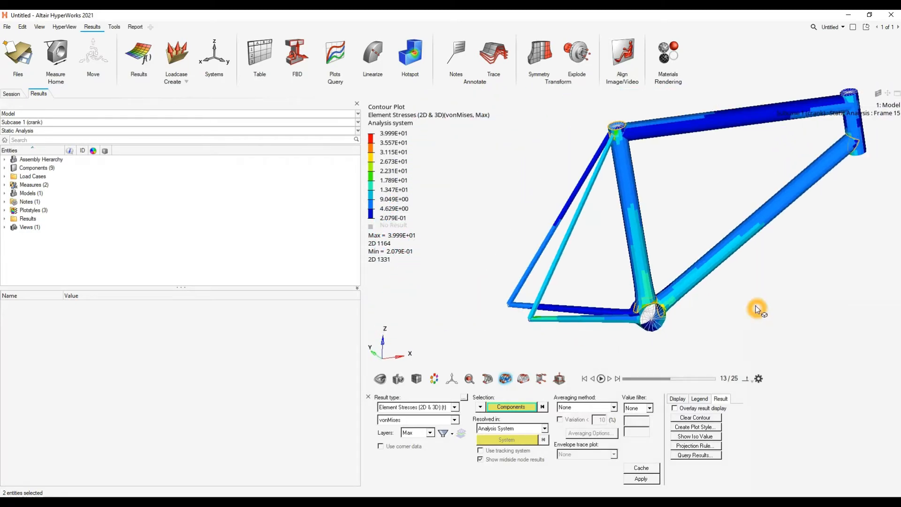
pyautogui.click(454, 407)
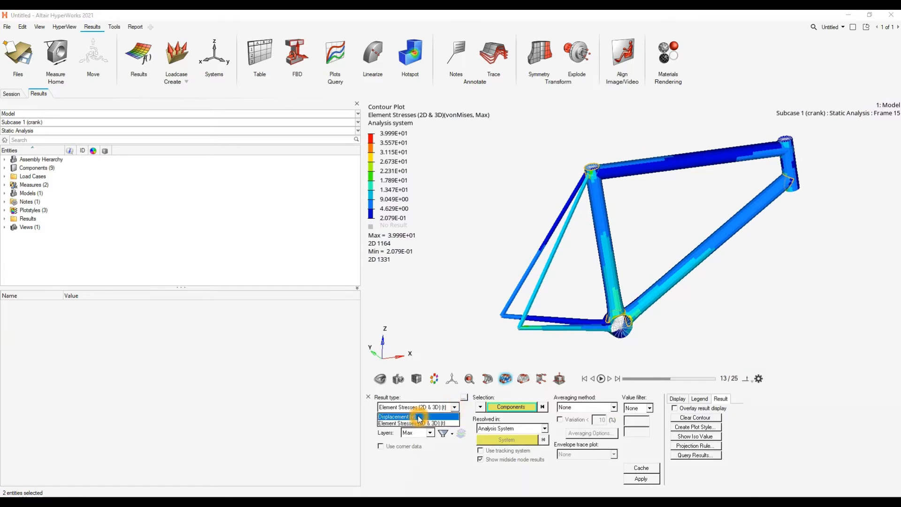
pyautogui.click(401, 418)
pyautogui.click(641, 478)
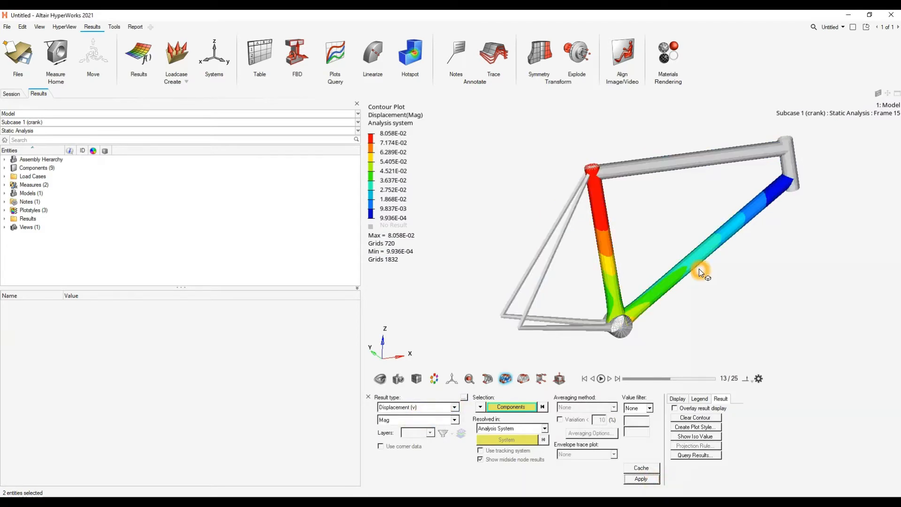
# - Select all frame components and apply the displacement magnitude contour to the whole bike frame
pyautogui.scroll(2, 669, 249)
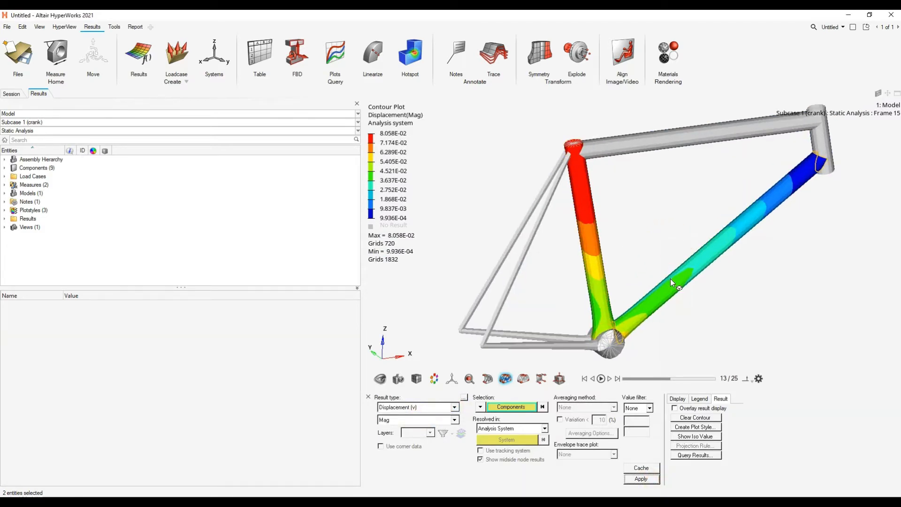
pyautogui.moveTo(670, 279); pyautogui.dragTo(645, 217, button='middle')
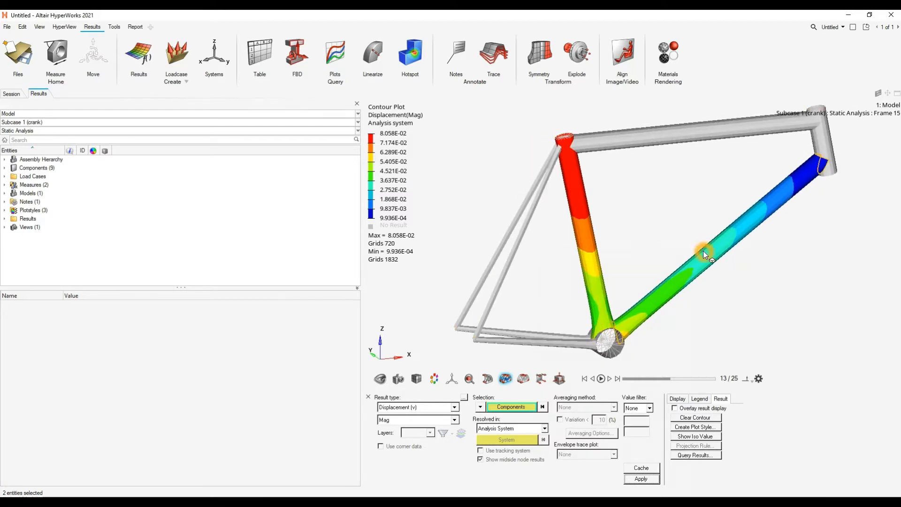
pyautogui.moveTo(703, 250); pyautogui.dragTo(689, 237, button='middle')
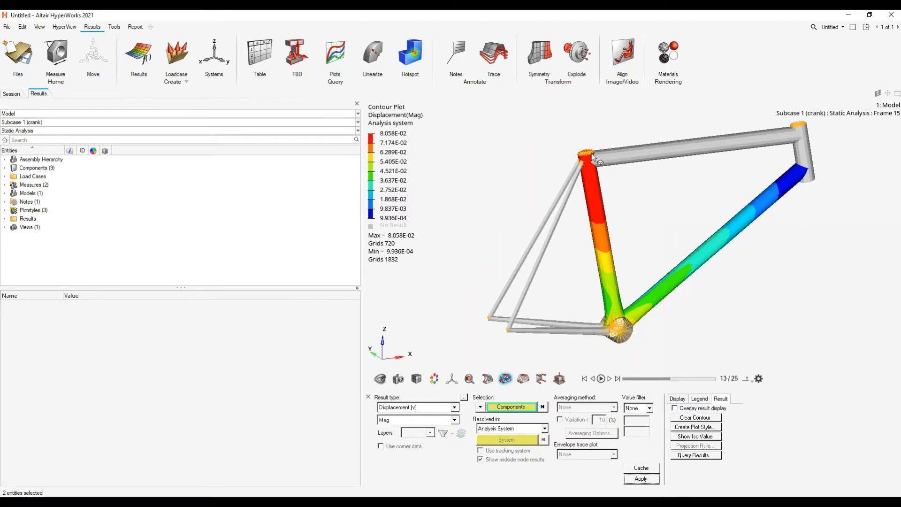
pyautogui.click(526, 407)
pyautogui.click(502, 437)
pyautogui.click(639, 479)
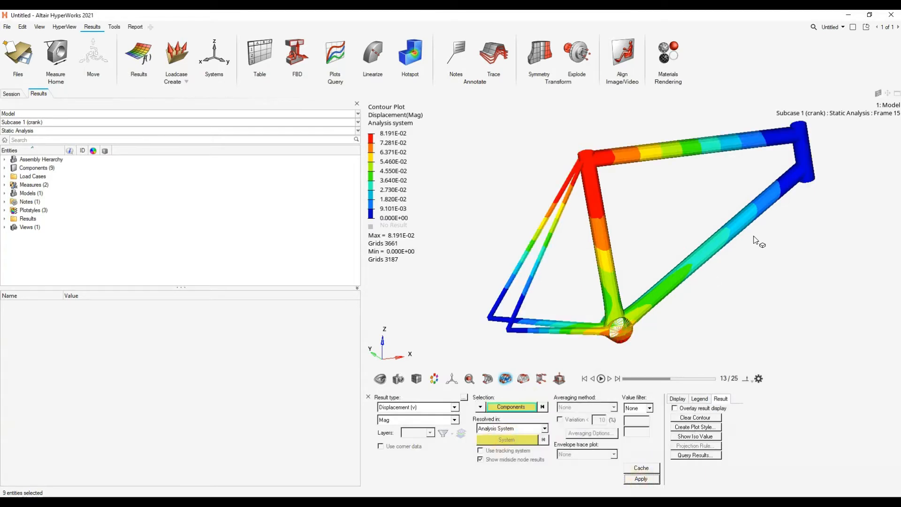
pyautogui.moveTo(756, 238); pyautogui.dragTo(704, 270, button='middle')
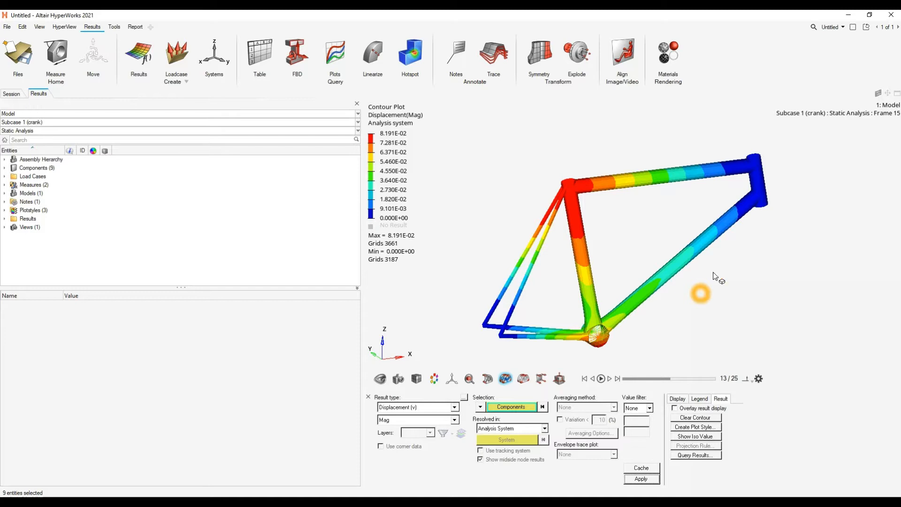
# - Return to the bikeFrame model window and open the design explorer's Explorations dialog
pyautogui.click(847, 16)
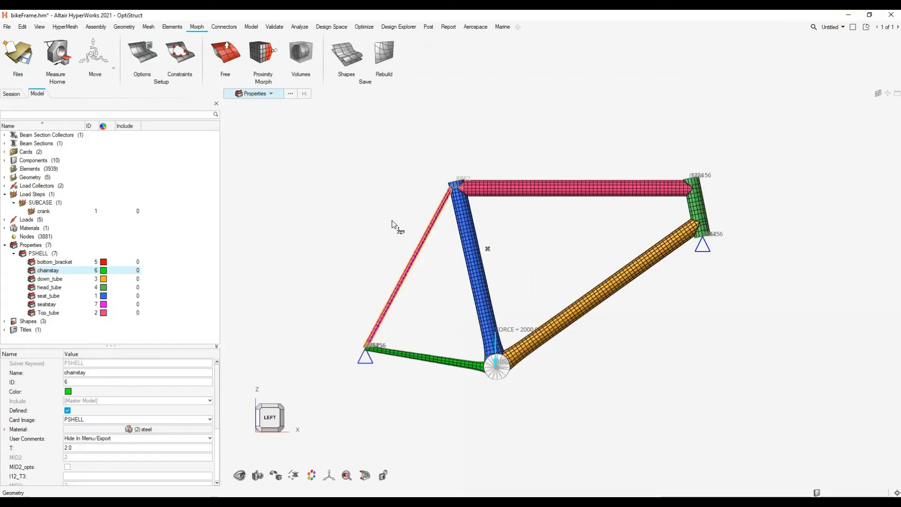
pyautogui.click(323, 103)
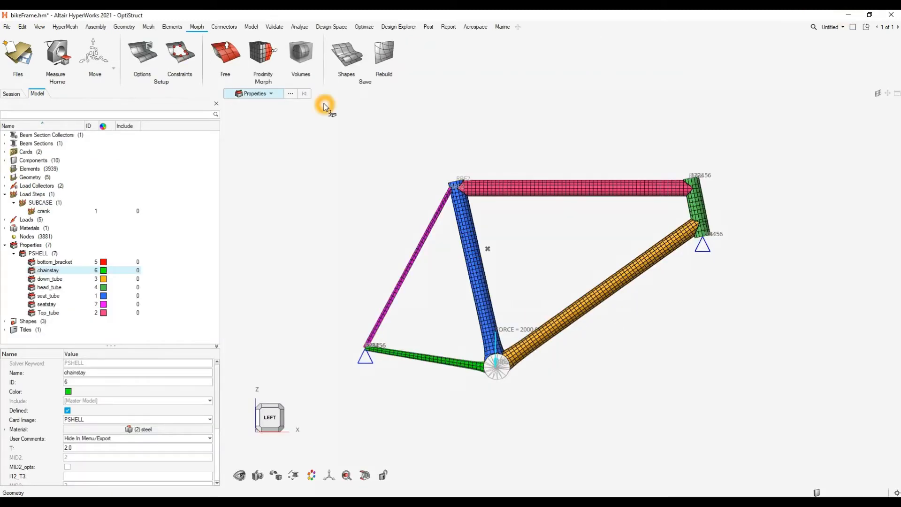
pyautogui.click(403, 30)
pyautogui.click(336, 151)
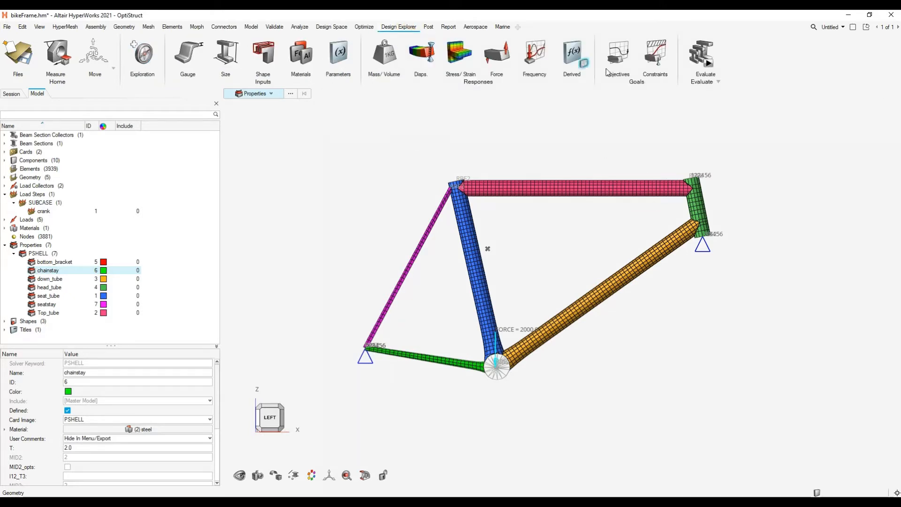
pyautogui.click(135, 73)
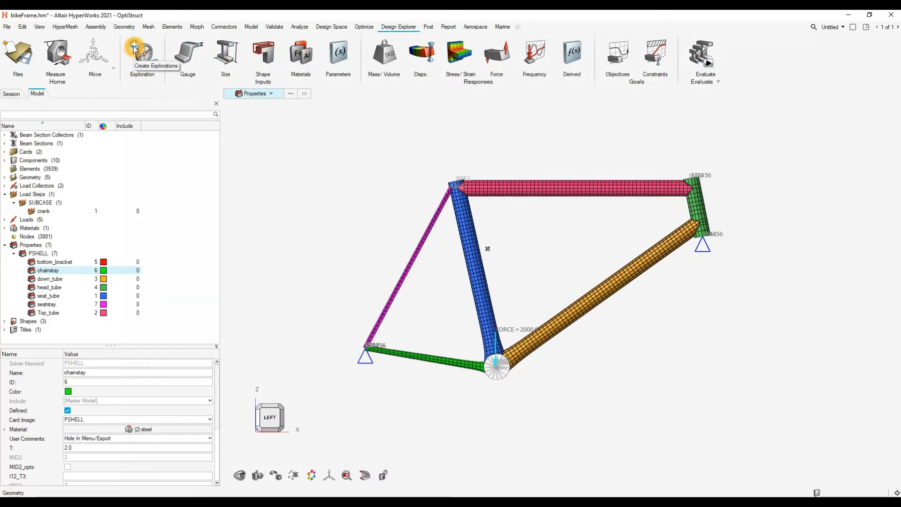
pyautogui.click(135, 46)
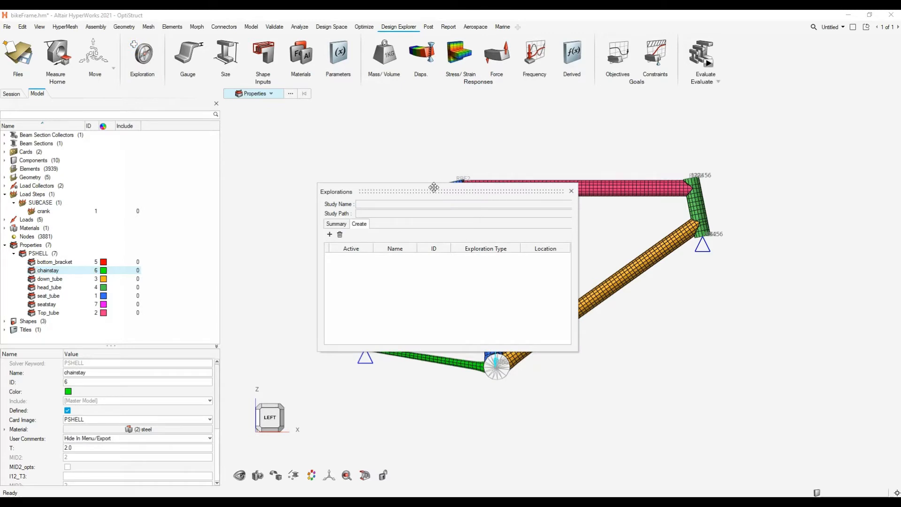
# - Reposition the Explorations dialog and add a Design of Experiments exploration to the study
pyautogui.moveTo(431, 193); pyautogui.dragTo(434, 175)
pyautogui.click(333, 217)
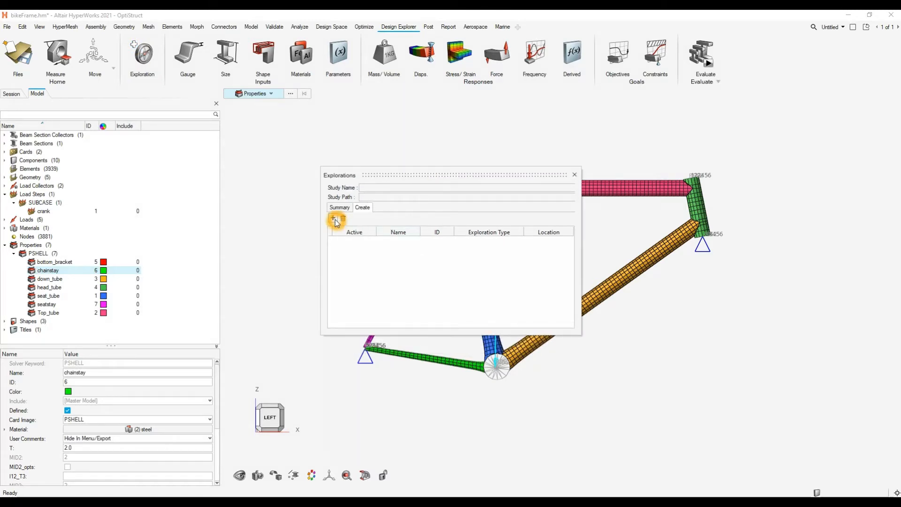
pyautogui.click(344, 239)
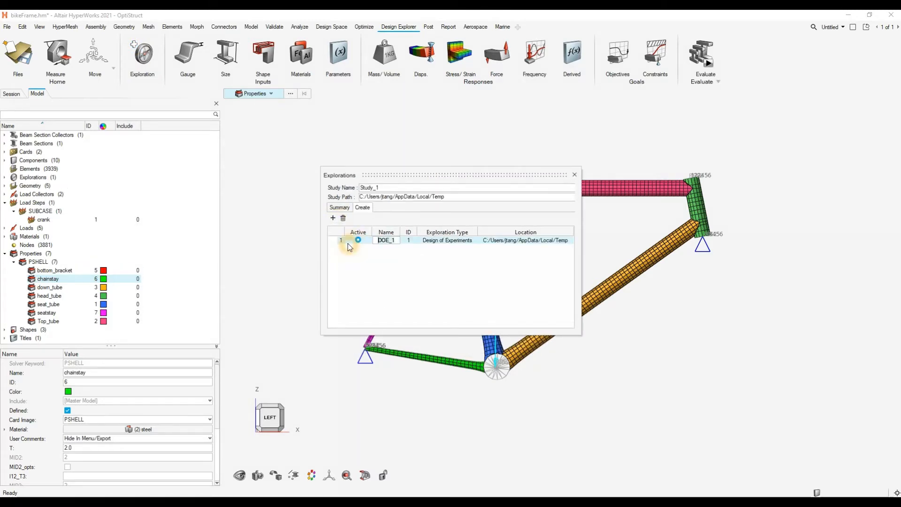
pyautogui.click(584, 263)
pyautogui.click(581, 258)
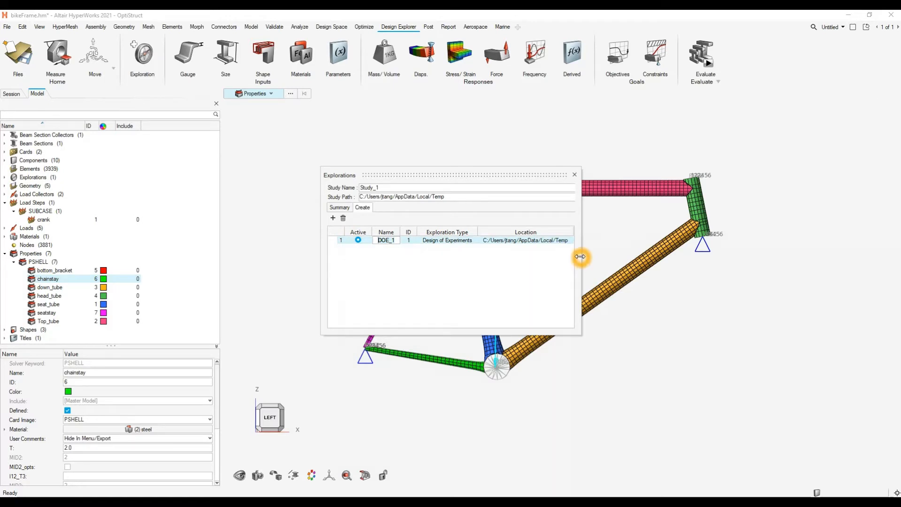
# - Widen the Explorations dialog and browse for the study path, choosing the DELETEME folder on the Desktop
pyautogui.moveTo(582, 257); pyautogui.dragTo(742, 265)
pyautogui.click(587, 196)
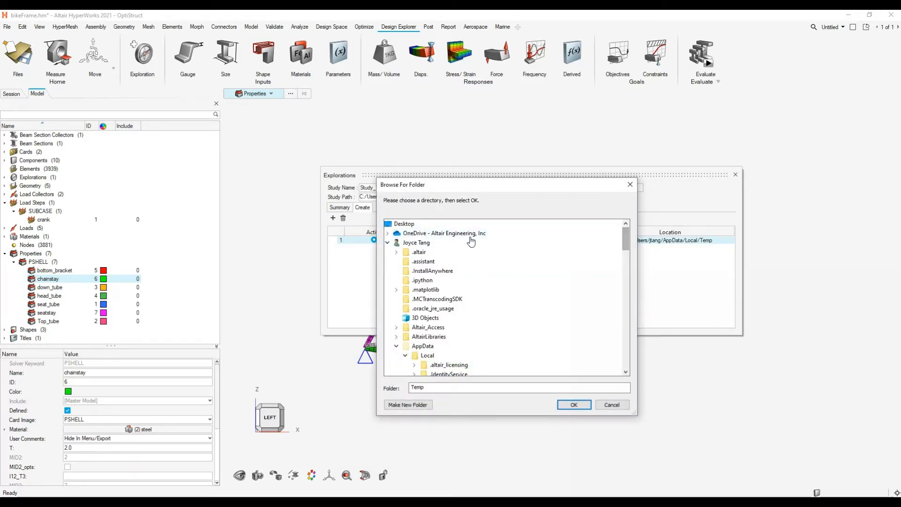
pyautogui.click(408, 225)
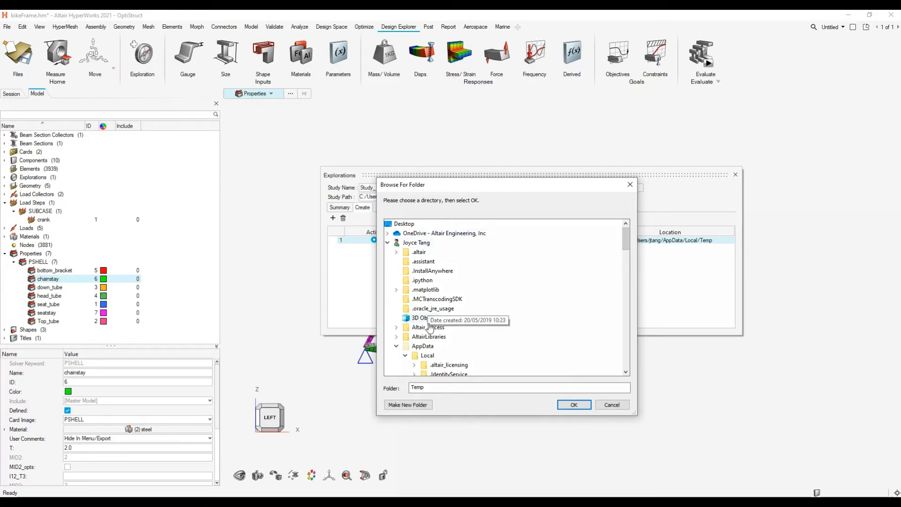
pyautogui.click(388, 243)
pyautogui.click(396, 243)
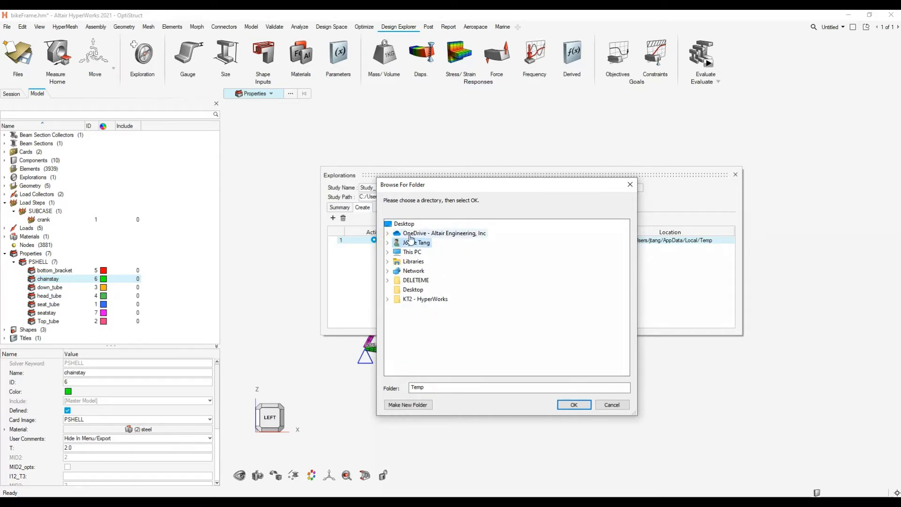
pyautogui.click(390, 282)
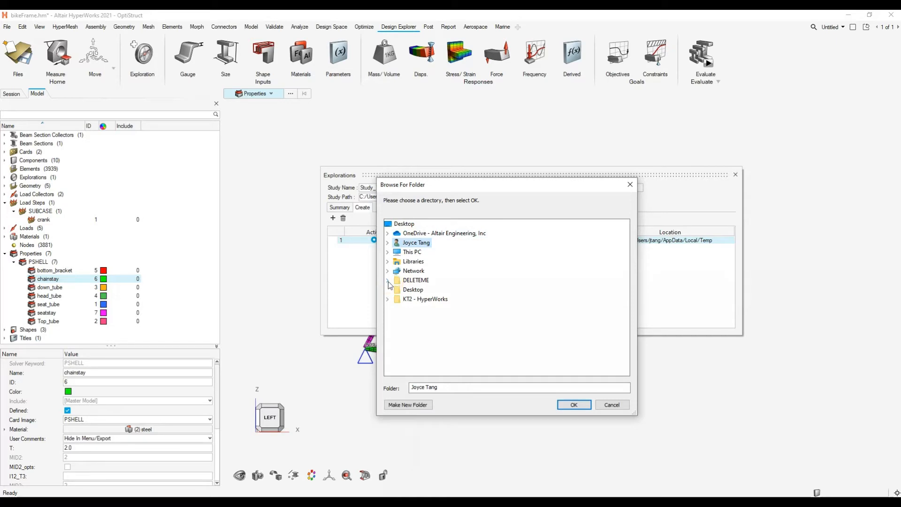
pyautogui.click(388, 281)
pyautogui.click(388, 281)
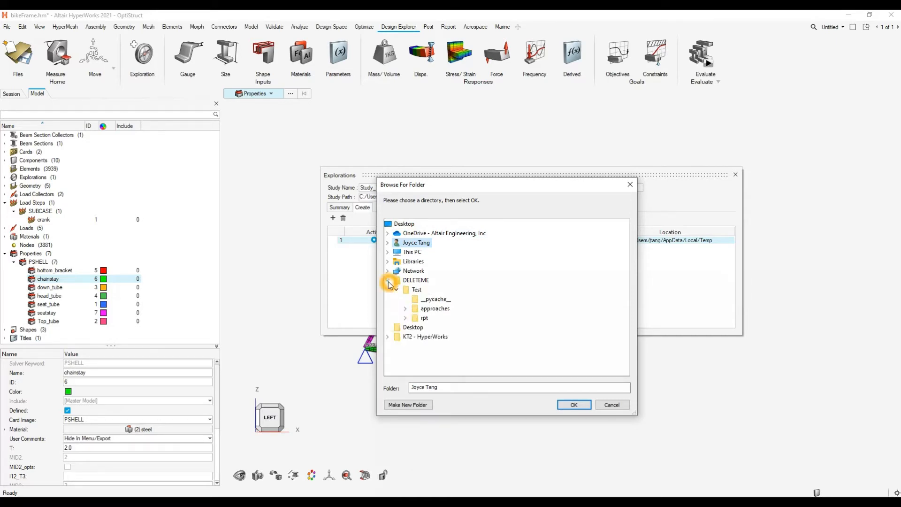
pyautogui.click(419, 281)
pyautogui.rightClick(421, 282)
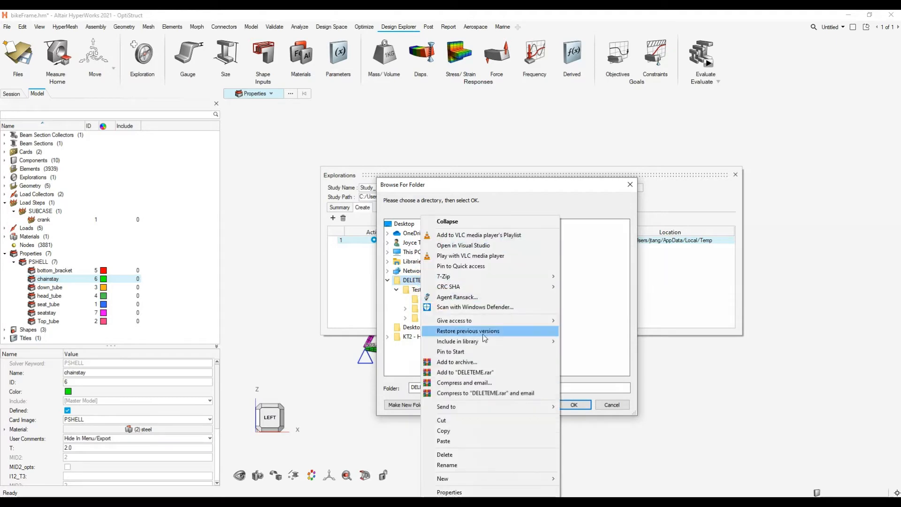
pyautogui.click(583, 285)
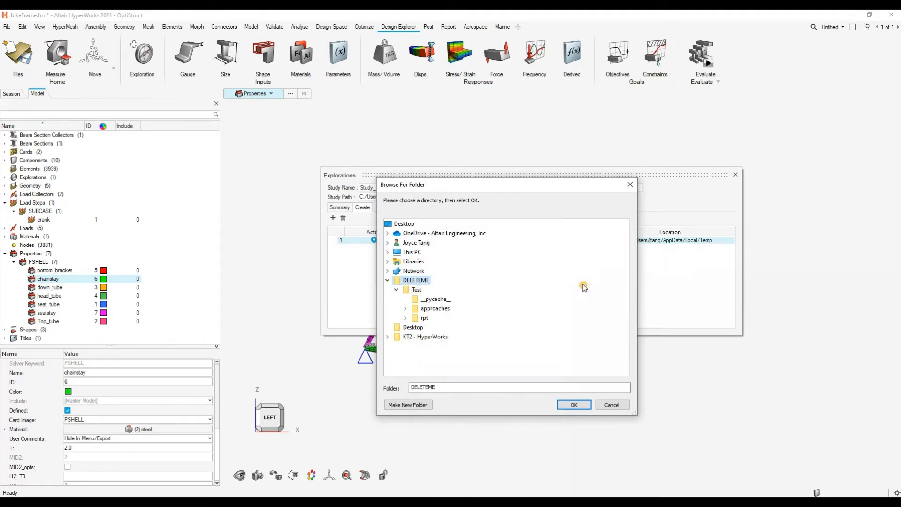
# - Create a subfolder named Demo inside DELETEME and set it as the study path
pyautogui.click(421, 404)
pyautogui.click(467, 297)
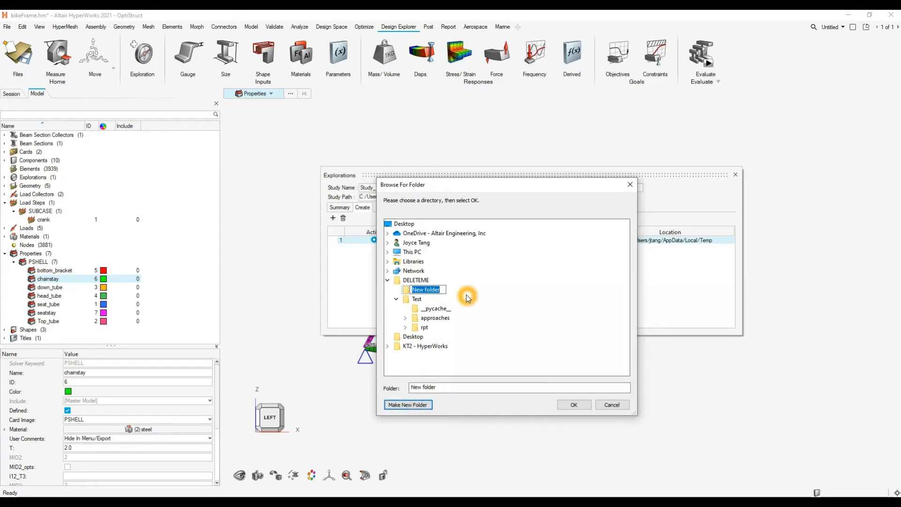
pyautogui.write('Demo')
pyautogui.click(468, 296)
pyautogui.click(418, 292)
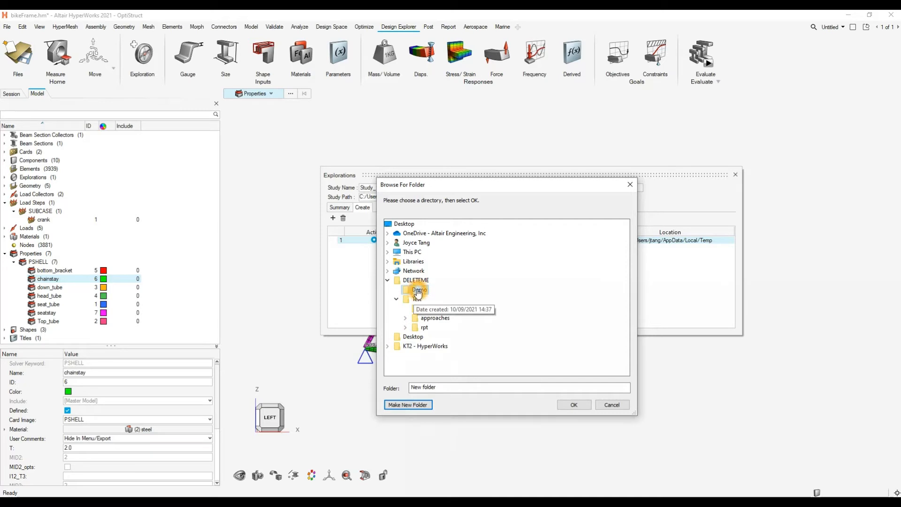
pyautogui.click(573, 405)
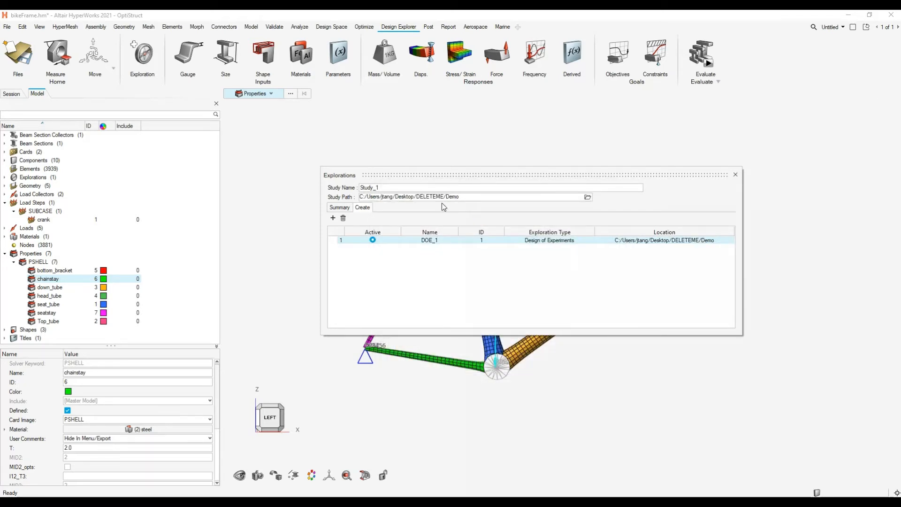
# - Close the Explorations dialog and display the Design Explorer browser for the study
pyautogui.click(615, 291)
pyautogui.click(736, 175)
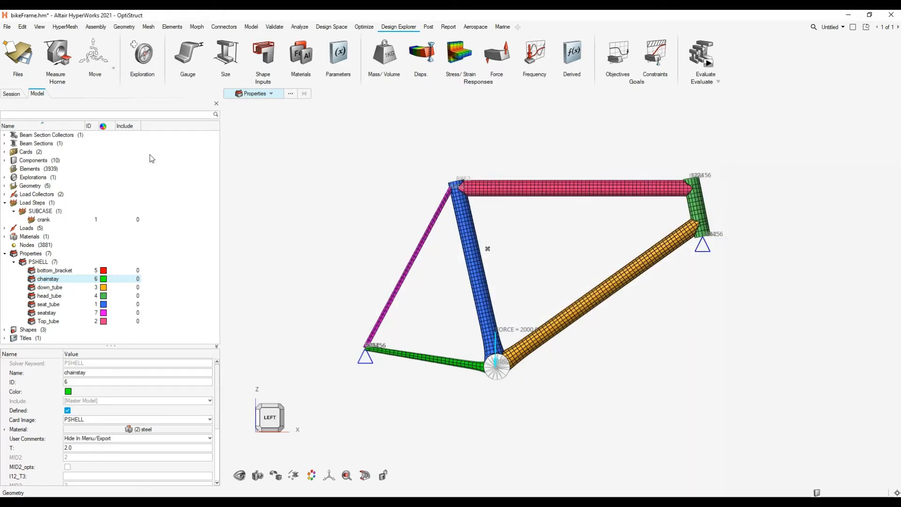
pyautogui.click(146, 59)
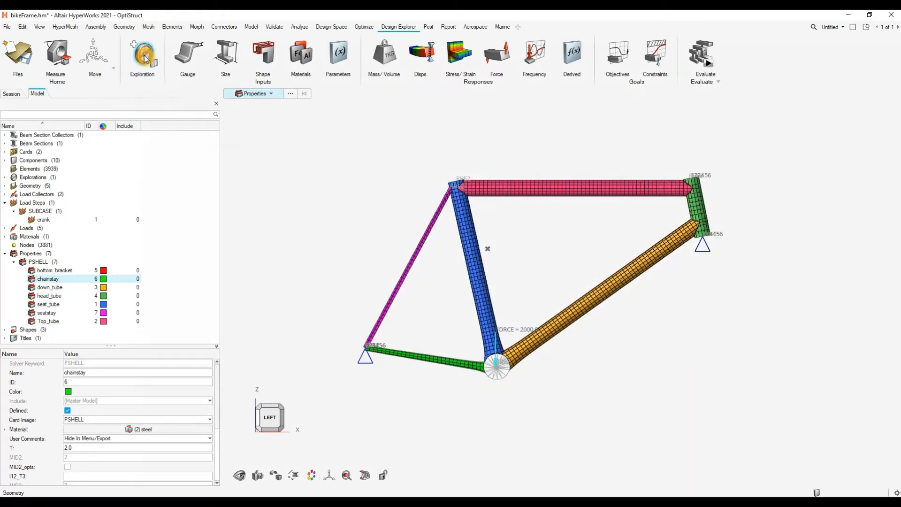
pyautogui.click(212, 162)
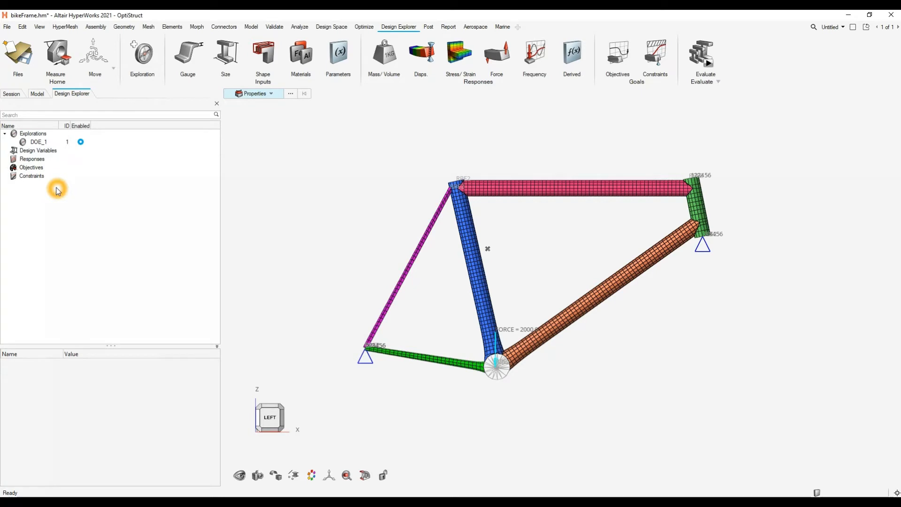
pyautogui.click(66, 167)
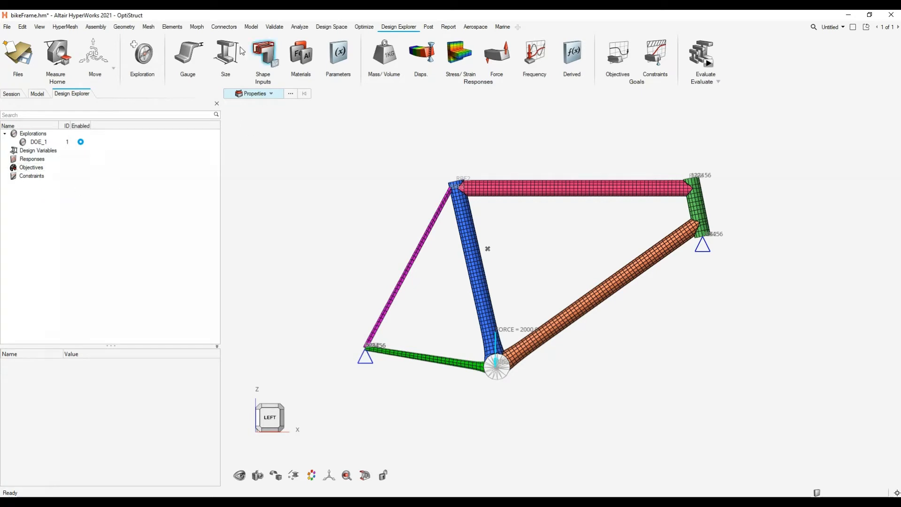
pyautogui.click(90, 142)
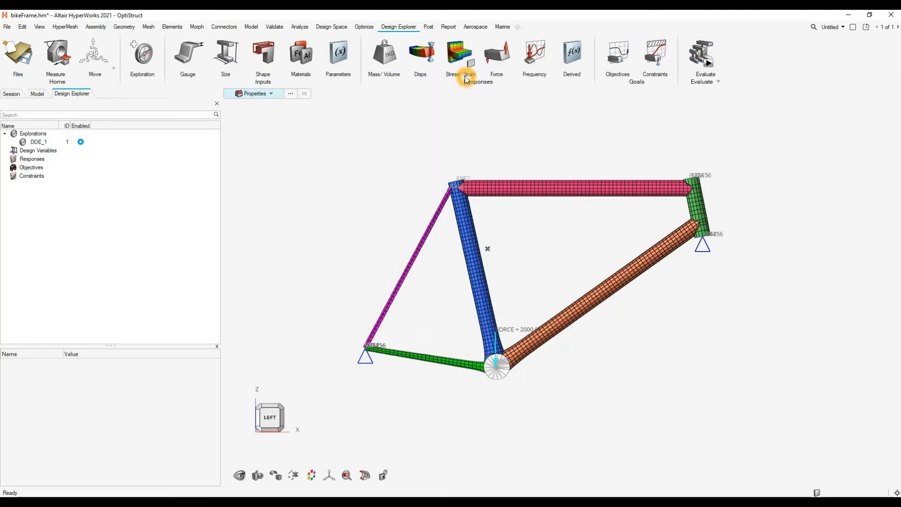
pyautogui.click(404, 165)
# - Start Gauge design variables and select the seat tube, top tube, head tube, down tube and chainstay properties
pyautogui.click(189, 62)
pyautogui.click(336, 203)
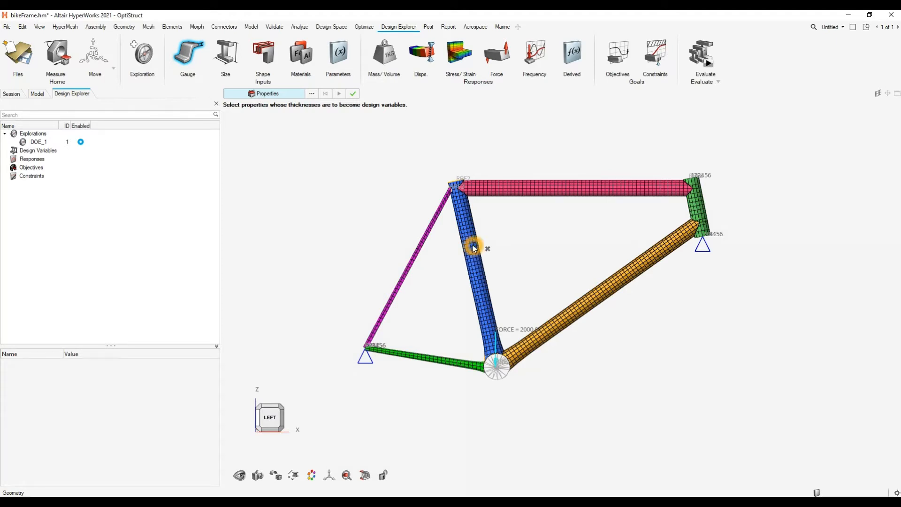
pyautogui.click(474, 248)
pyautogui.click(566, 192)
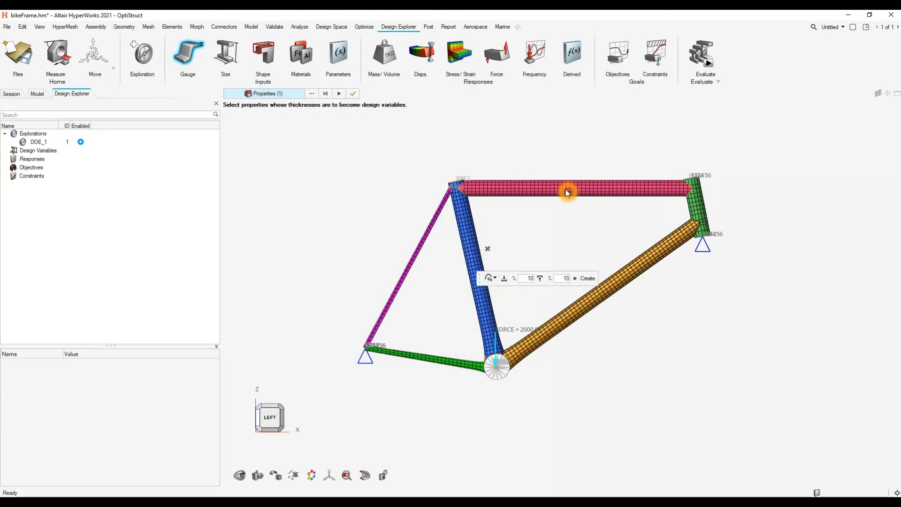
pyautogui.click(703, 207)
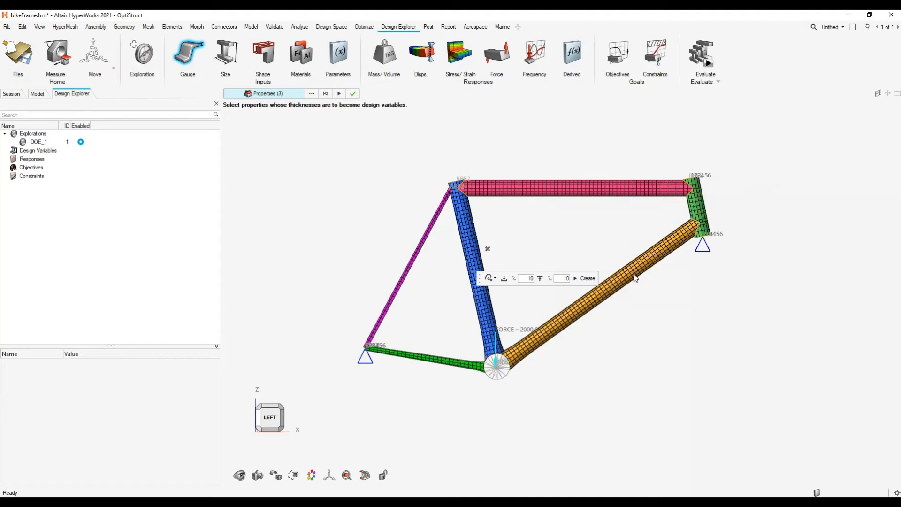
pyautogui.click(428, 367)
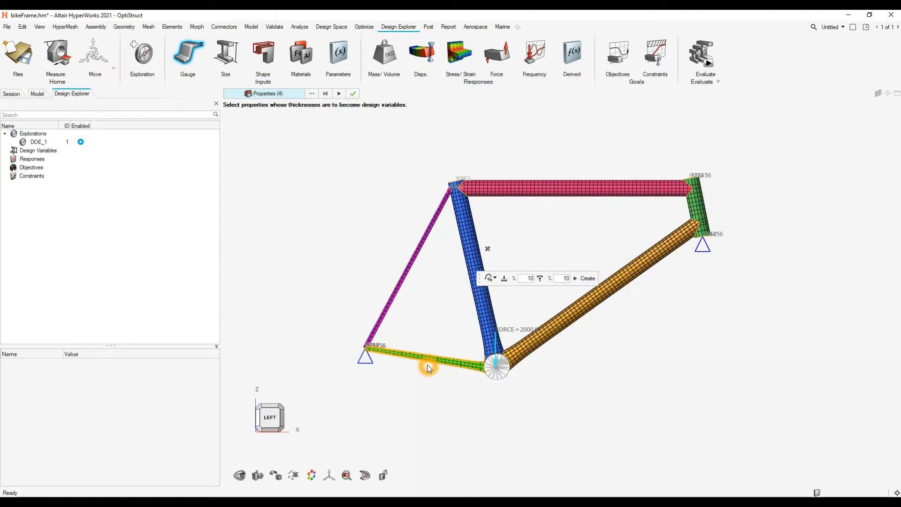
# - Set the thickness design variables' lower bound to 100% and upper bound to 50%
pyautogui.click(523, 280)
pyautogui.click(523, 280)
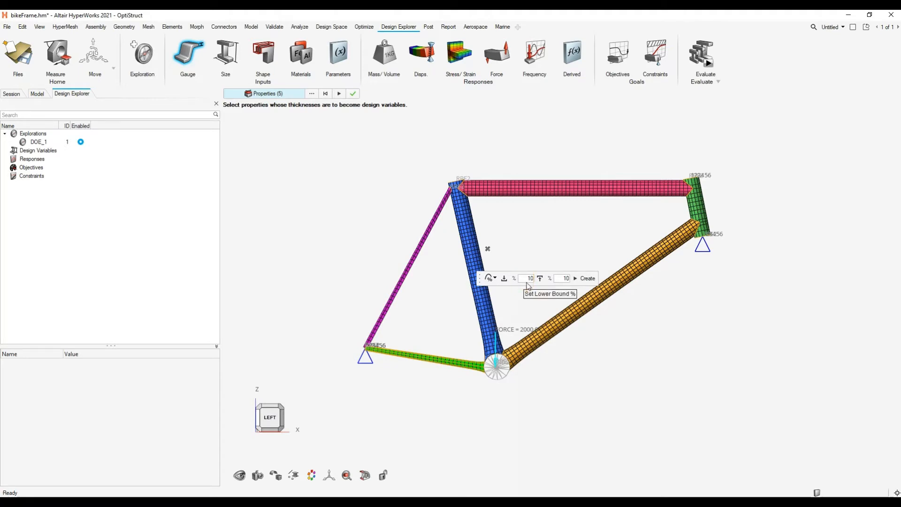
pyautogui.click(529, 284)
pyautogui.click(539, 309)
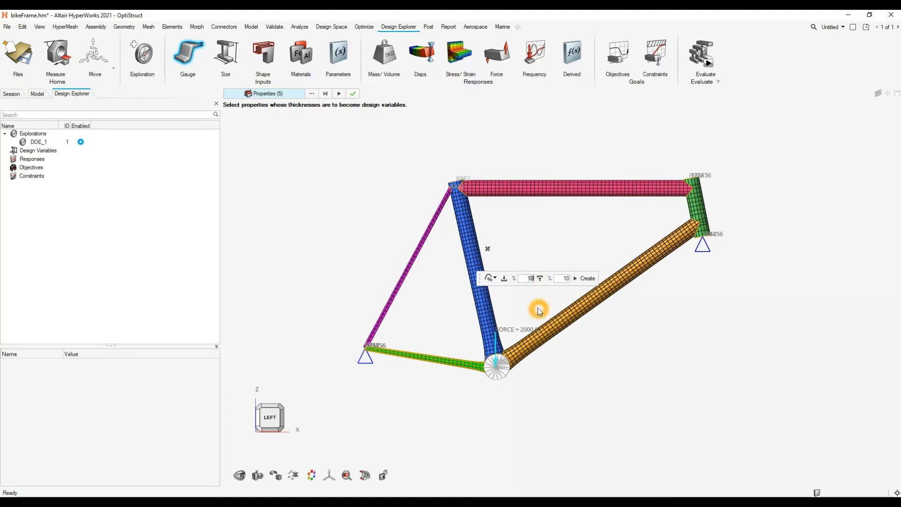
pyautogui.write('0')
pyautogui.click(563, 279)
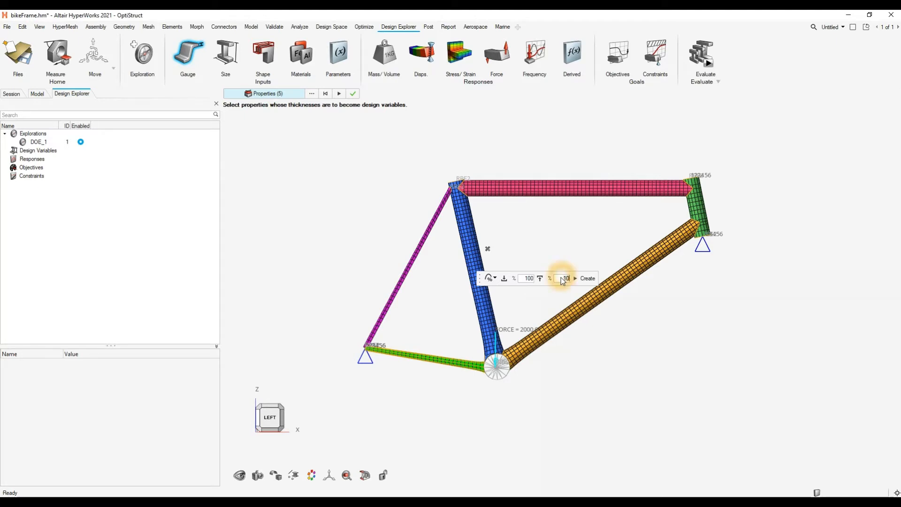
pyautogui.click(566, 298)
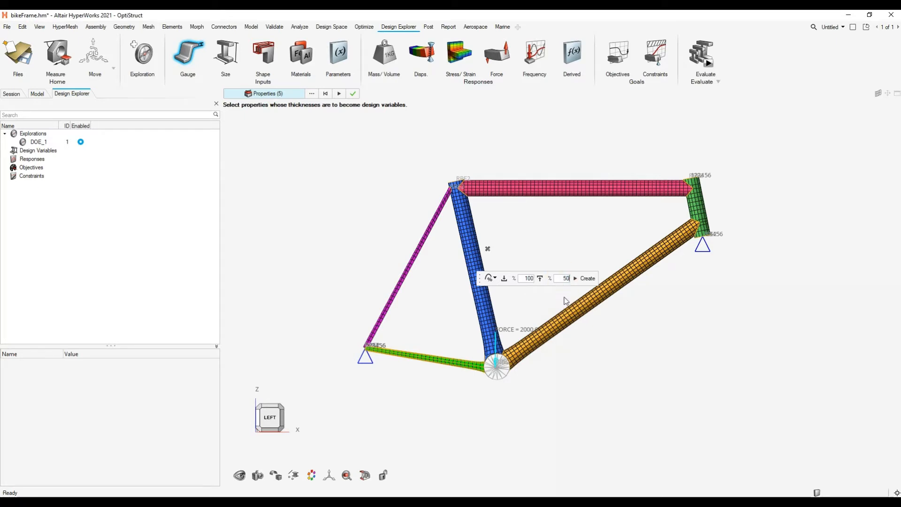
pyautogui.click(554, 298)
pyautogui.click(565, 278)
pyautogui.click(527, 280)
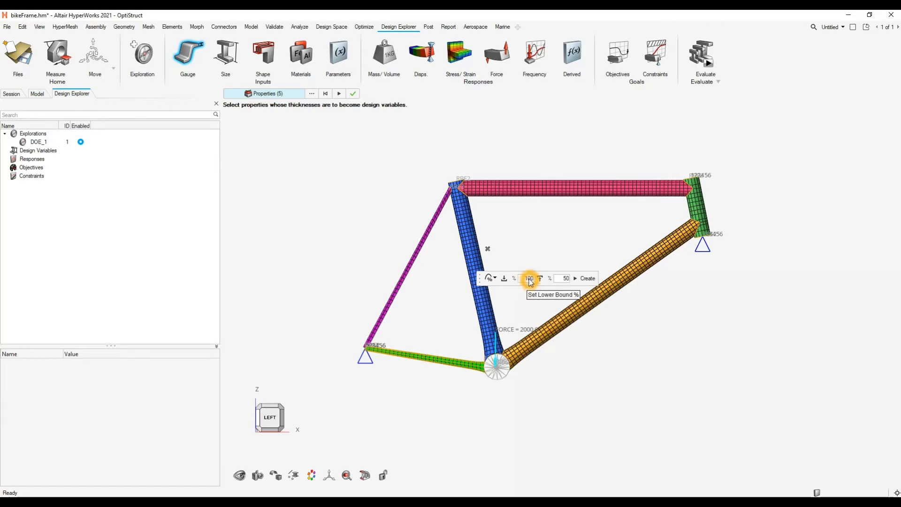
pyautogui.click(565, 279)
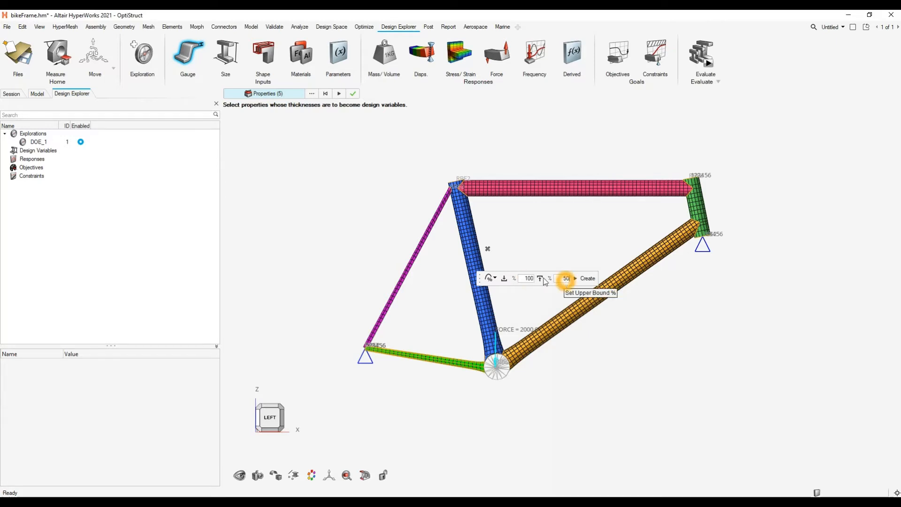
# - Check the available bound types, keep percentage bounds, create the thickness design variables for the selected tubes and exit the Gauge tool
pyautogui.click(497, 280)
pyautogui.click(496, 279)
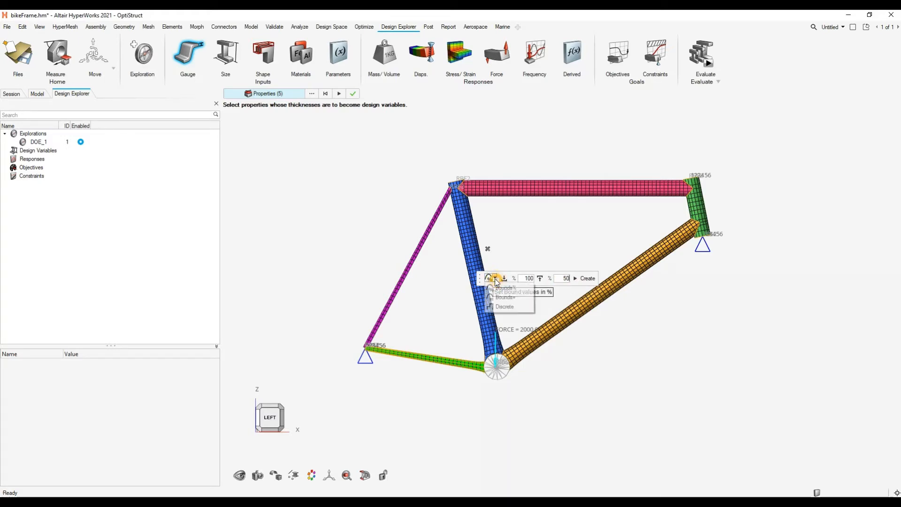
pyautogui.click(502, 309)
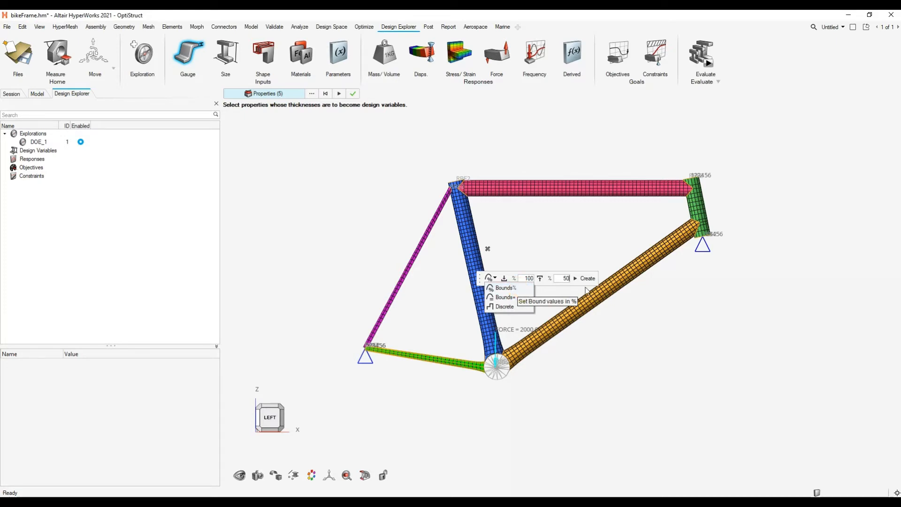
pyautogui.click(548, 291)
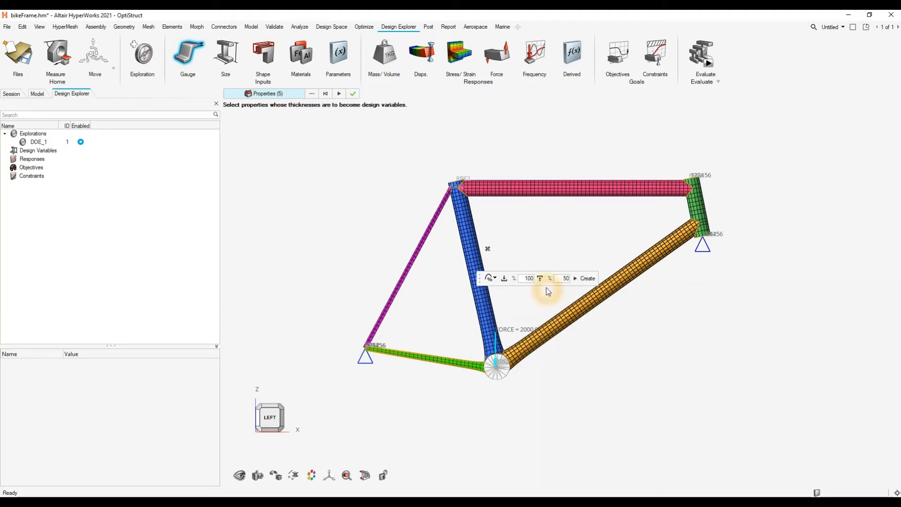
pyautogui.click(587, 279)
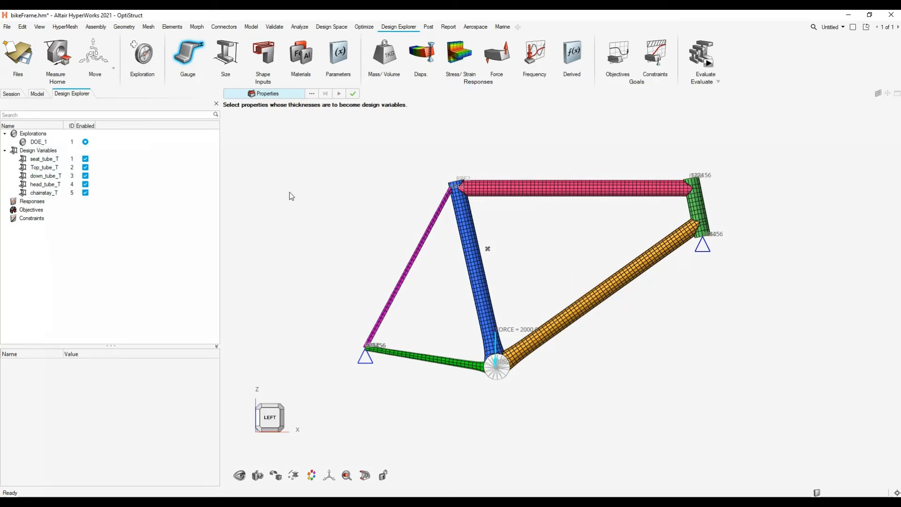
pyautogui.click(194, 59)
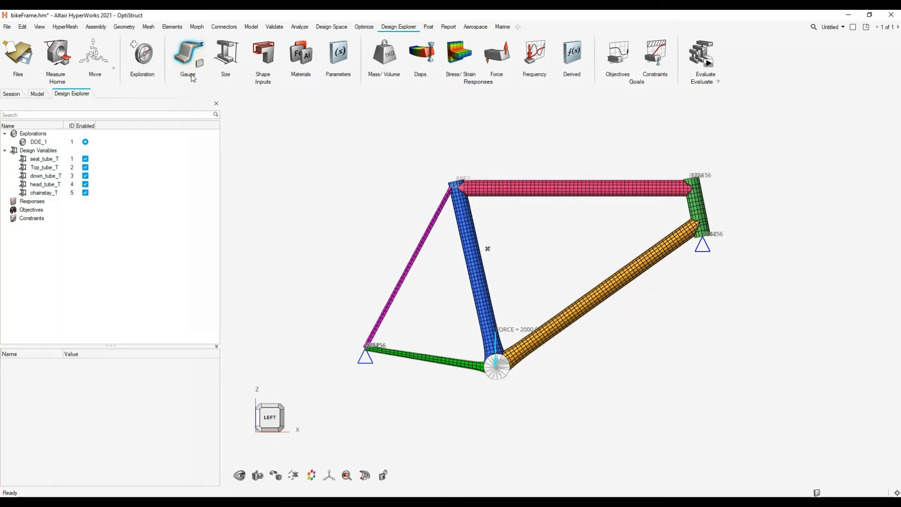
pyautogui.click(280, 227)
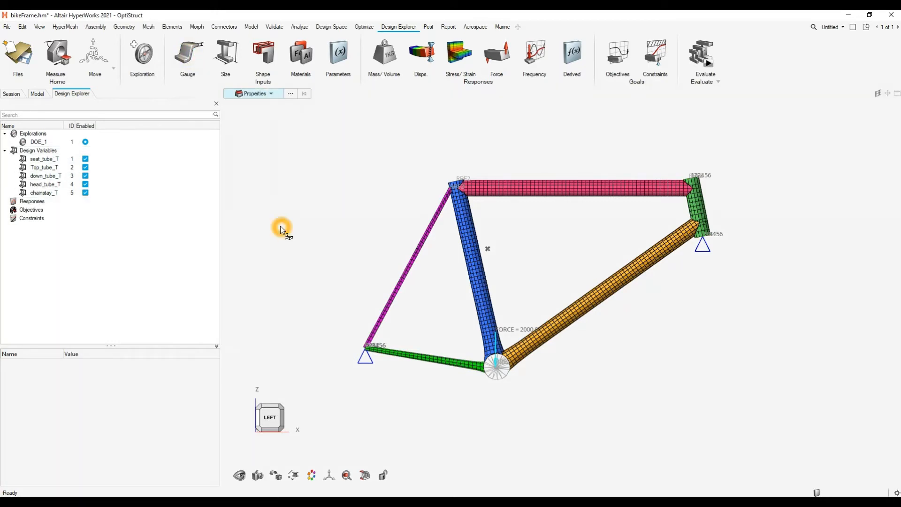
# - Create shape design variables from the CrankRad and Height shapes
pyautogui.click(271, 80)
pyautogui.click(316, 230)
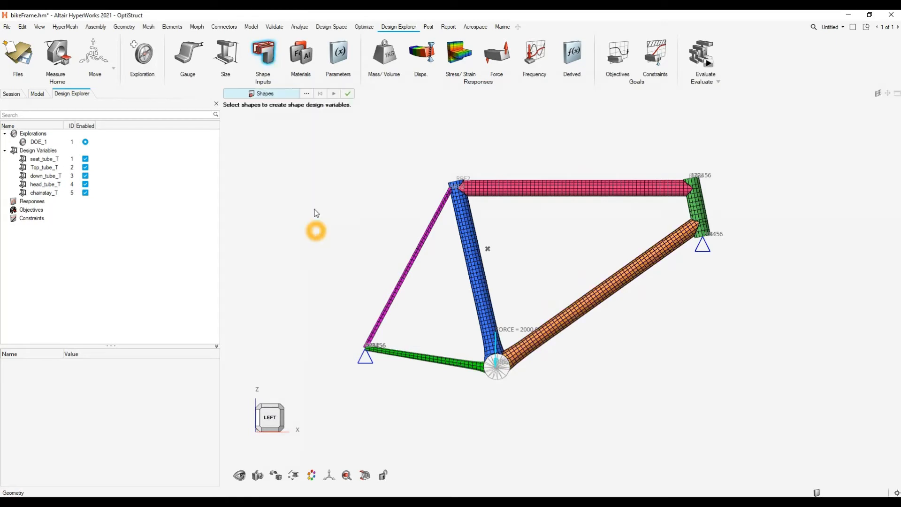
pyautogui.click(303, 94)
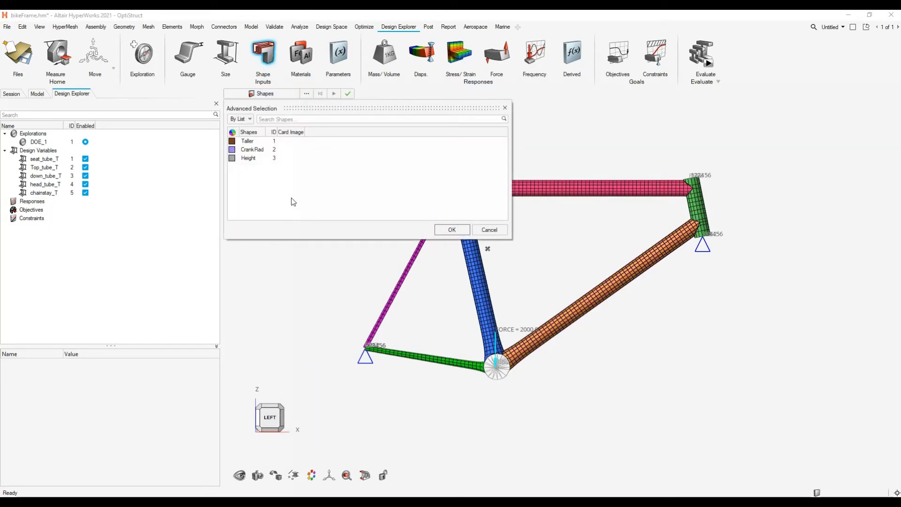
pyautogui.click(252, 149)
pyautogui.keyDown('shift'); pyautogui.click(249, 158); pyautogui.keyUp('shift')
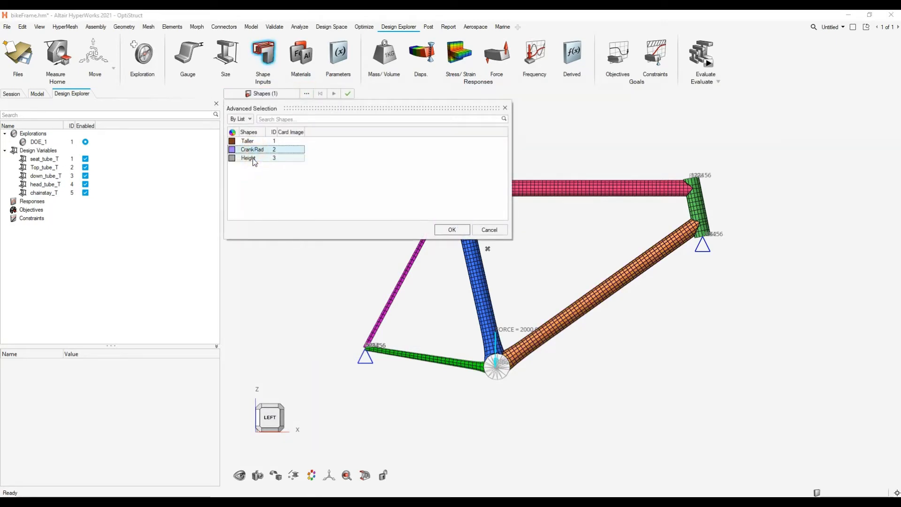
pyautogui.click(322, 241)
pyautogui.click(451, 229)
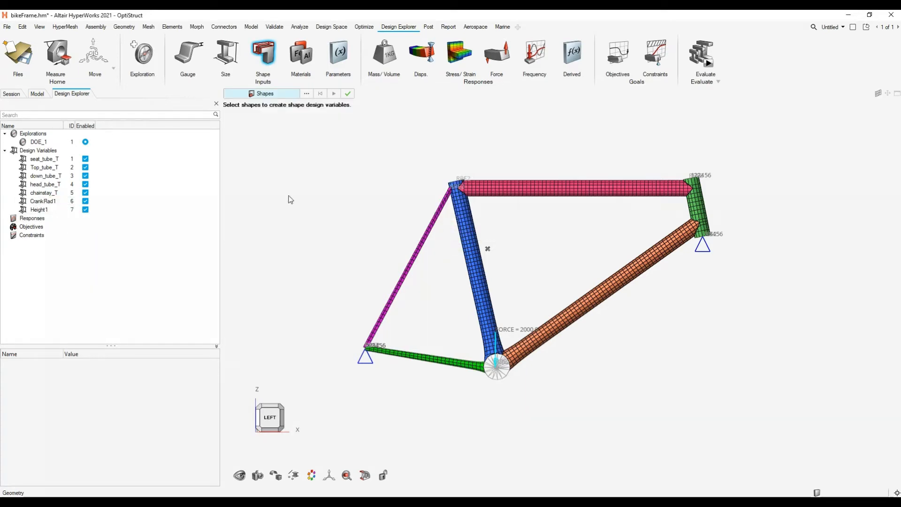
pyautogui.click(308, 192)
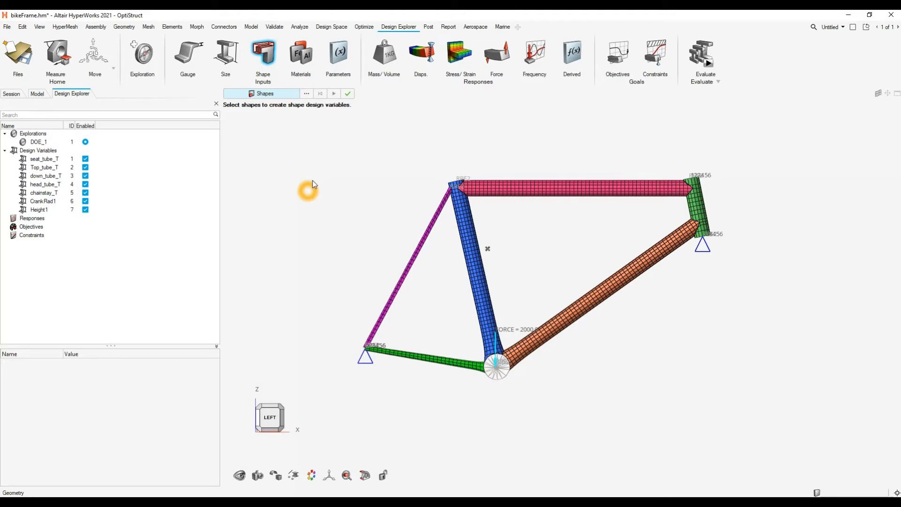
pyautogui.click(465, 235)
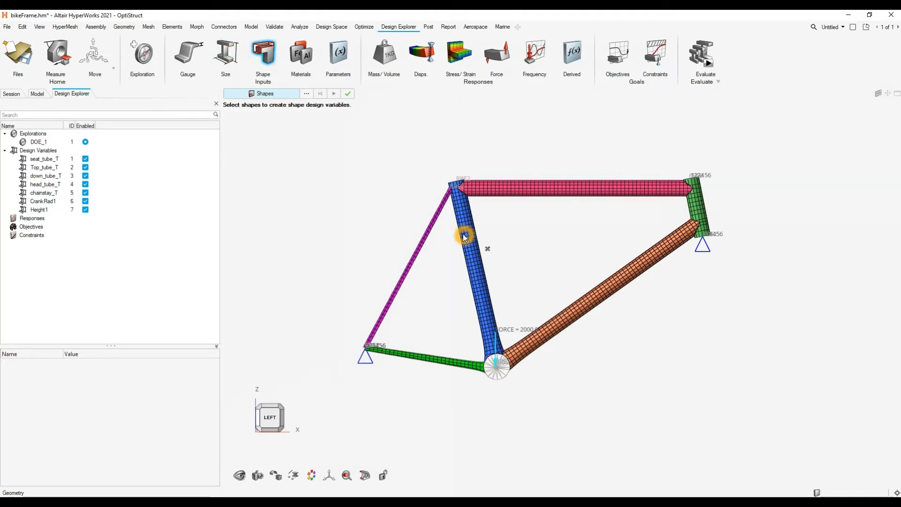
pyautogui.click(300, 58)
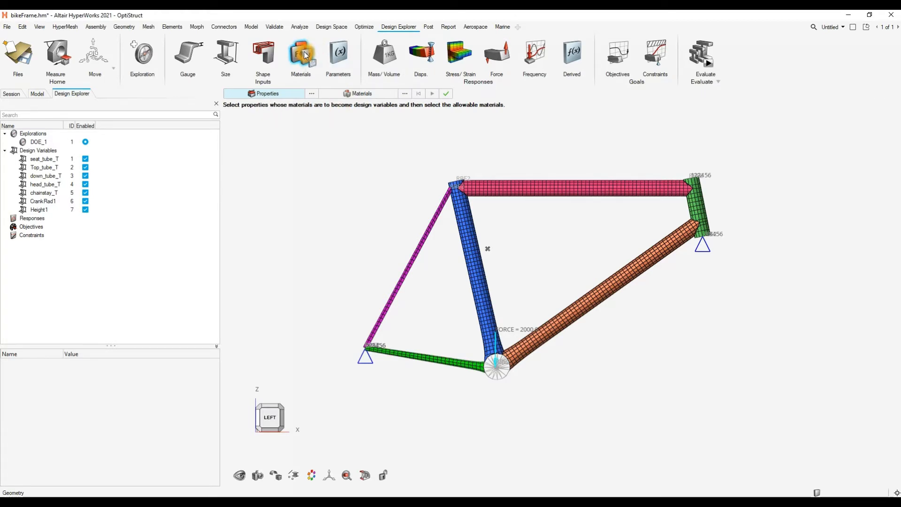
pyautogui.press('Escape')
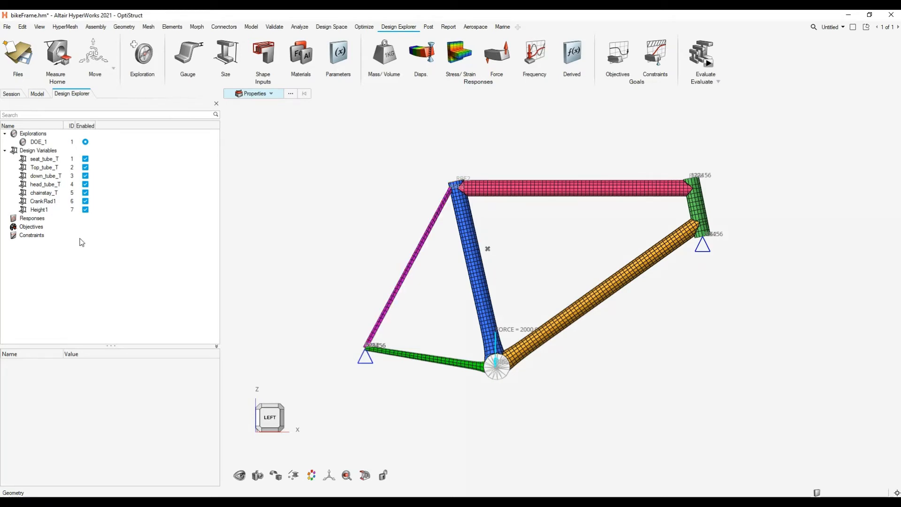
# - Open the inputs review, widen the name column, show the variable details, and move and enlarge the dialog to fit all variables
pyautogui.click(201, 65)
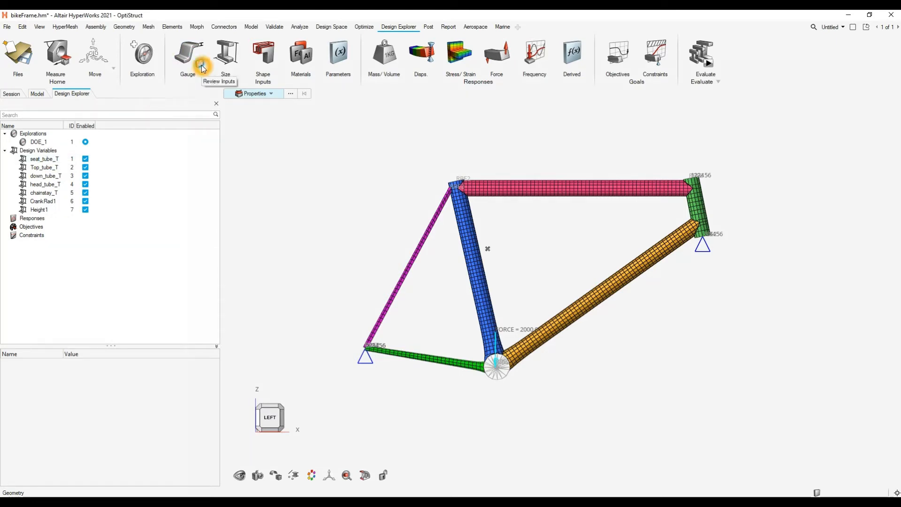
pyautogui.moveTo(333, 111); pyautogui.dragTo(387, 163)
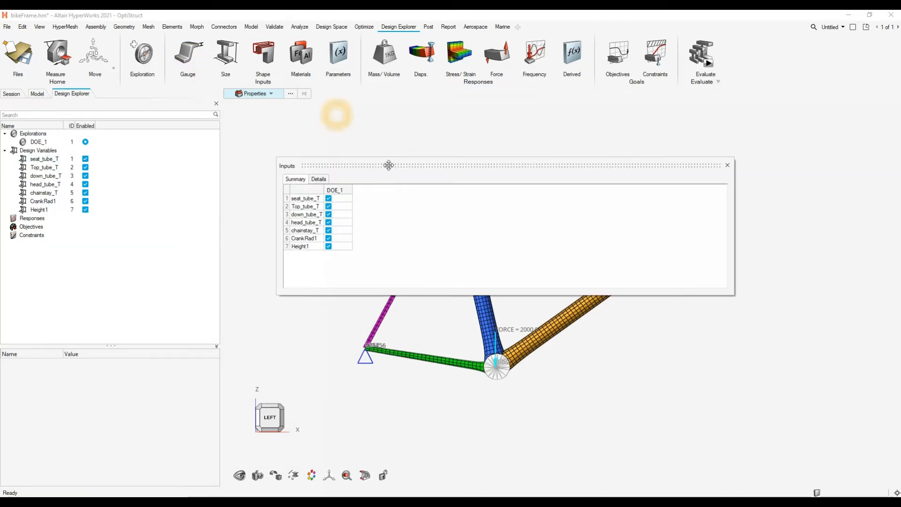
pyautogui.moveTo(323, 191); pyautogui.dragTo(335, 192)
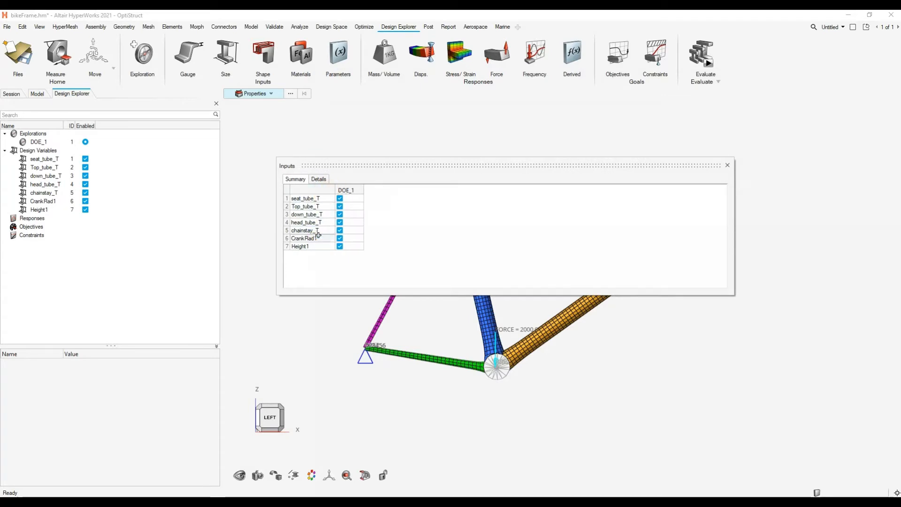
pyautogui.click(319, 178)
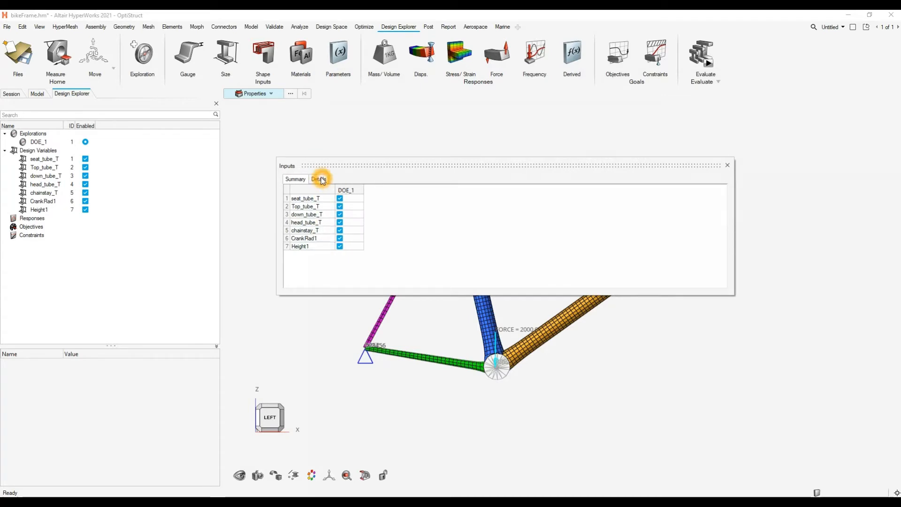
pyautogui.moveTo(516, 166); pyautogui.dragTo(387, 132)
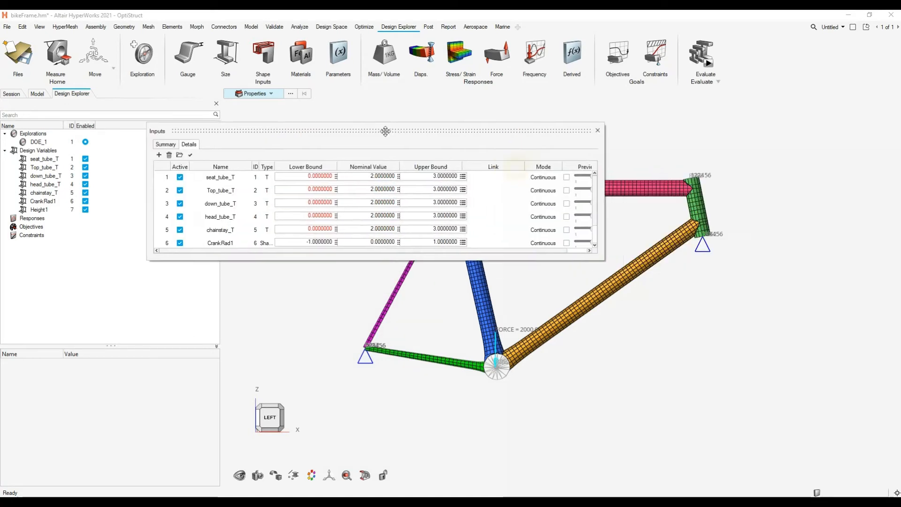
pyautogui.moveTo(511, 262); pyautogui.dragTo(523, 327)
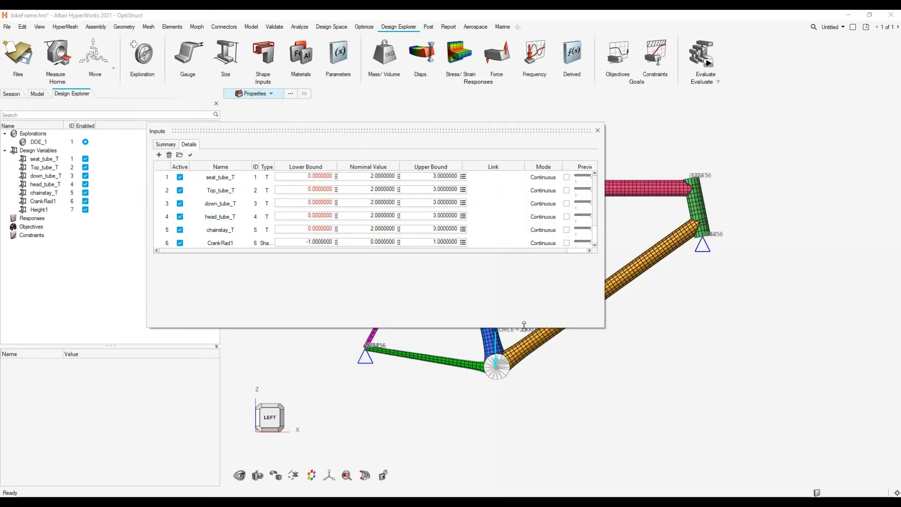
# - Set the lower bound of the seat tube, top tube, down tube, head tube and chainstay thickness variables to 0.5
pyautogui.click(314, 177)
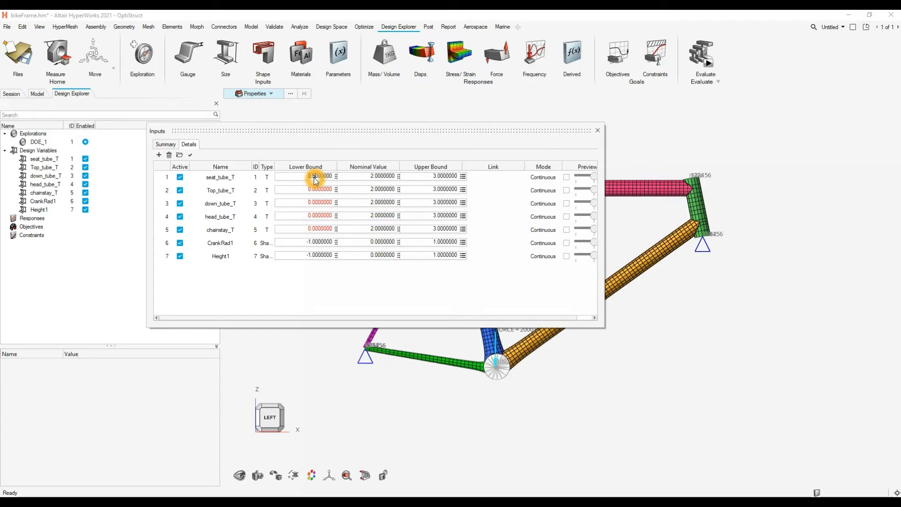
pyautogui.click(324, 189)
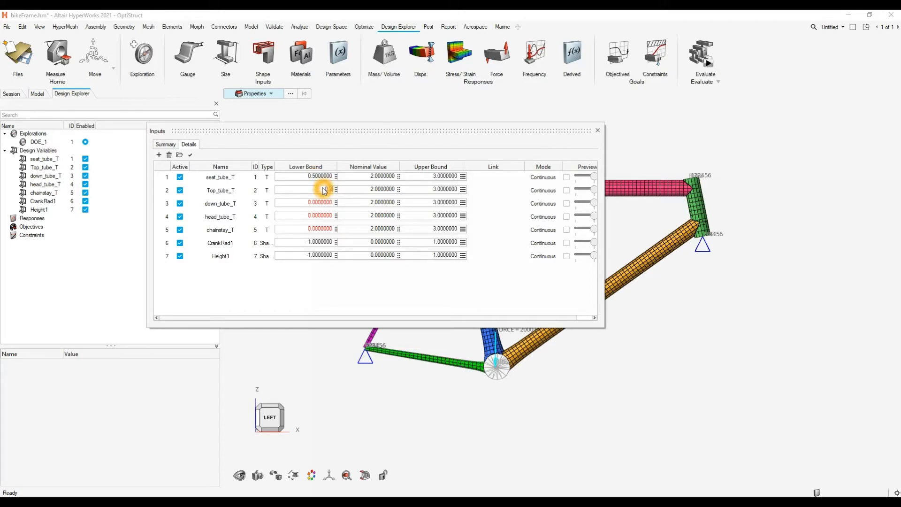
pyautogui.click(324, 202)
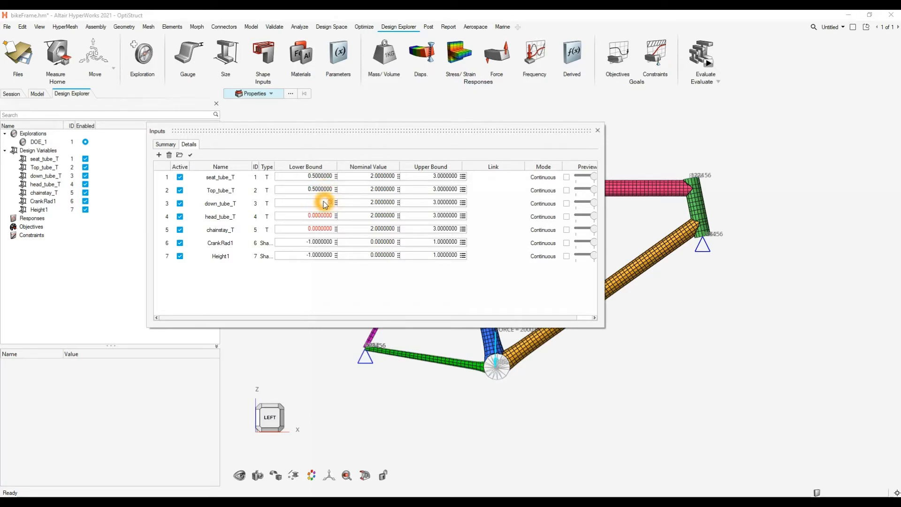
pyautogui.click(325, 216)
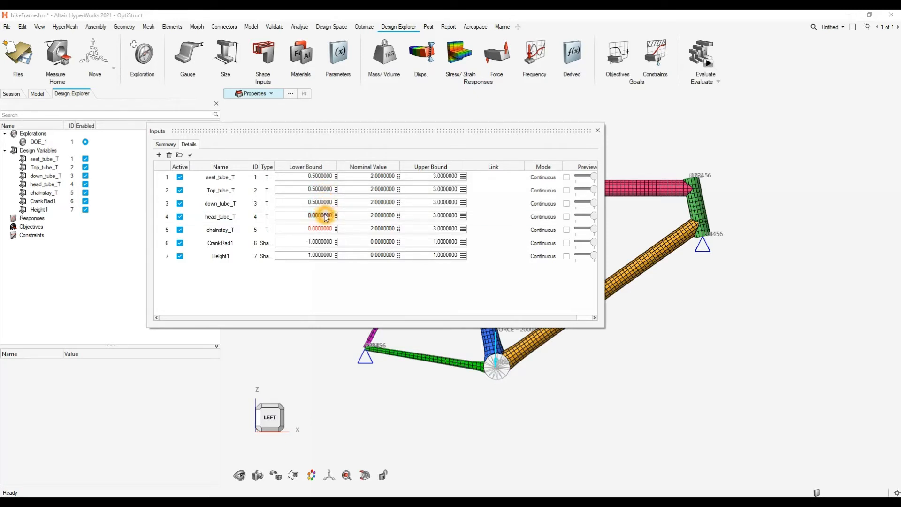
pyautogui.click(324, 229)
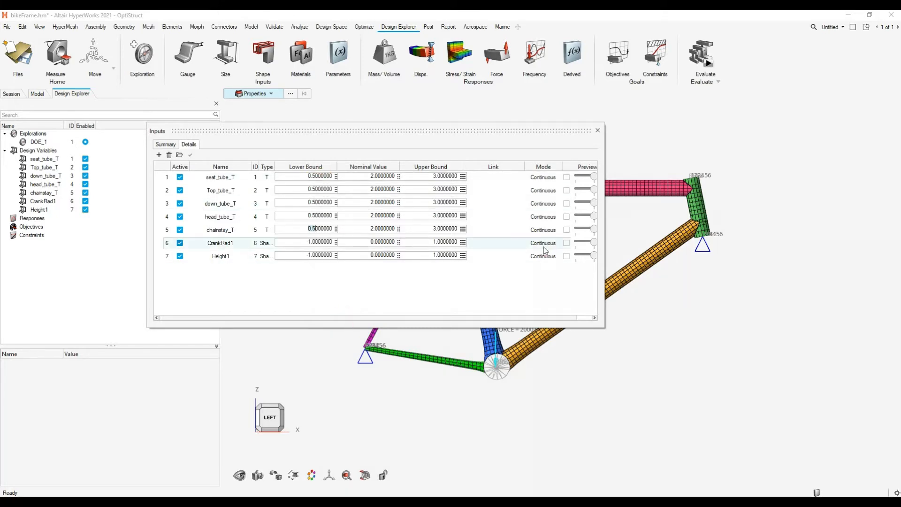
# - Arrange the enlarged inputs dialog beside the bike frame and turn on the preview of the seat tube thickness variable
pyautogui.moveTo(497, 132); pyautogui.dragTo(379, 123)
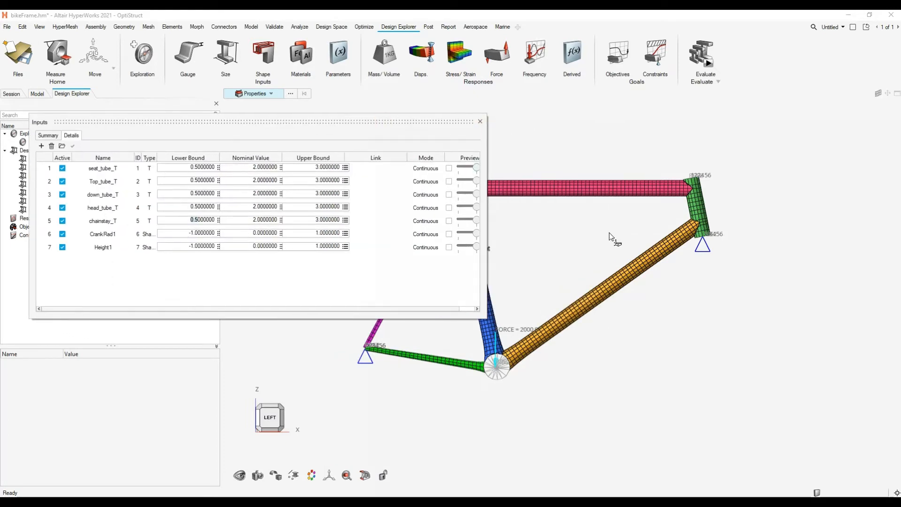
pyautogui.keyDown('ctrl'); pyautogui.moveTo(610, 235); pyautogui.dragTo(723, 244, button='right'); pyautogui.keyUp('ctrl')
pyautogui.click(449, 170)
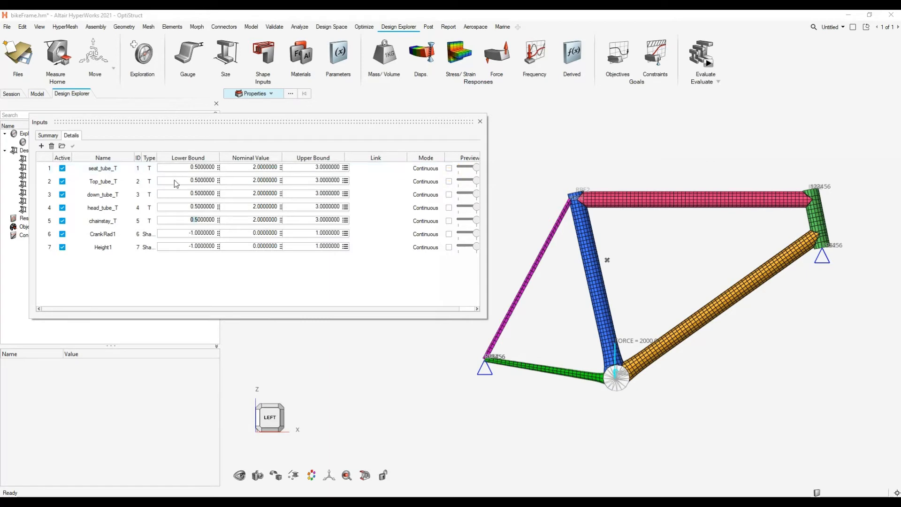
pyautogui.click(115, 171)
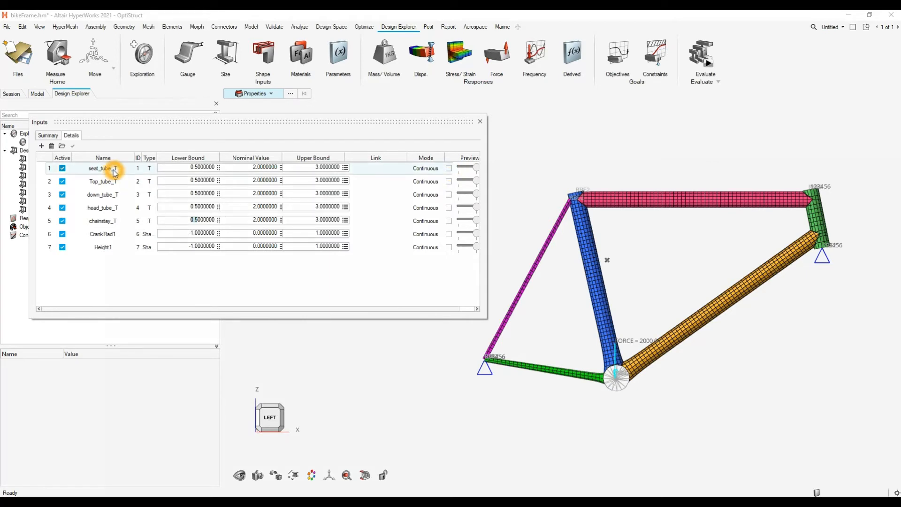
pyautogui.click(449, 169)
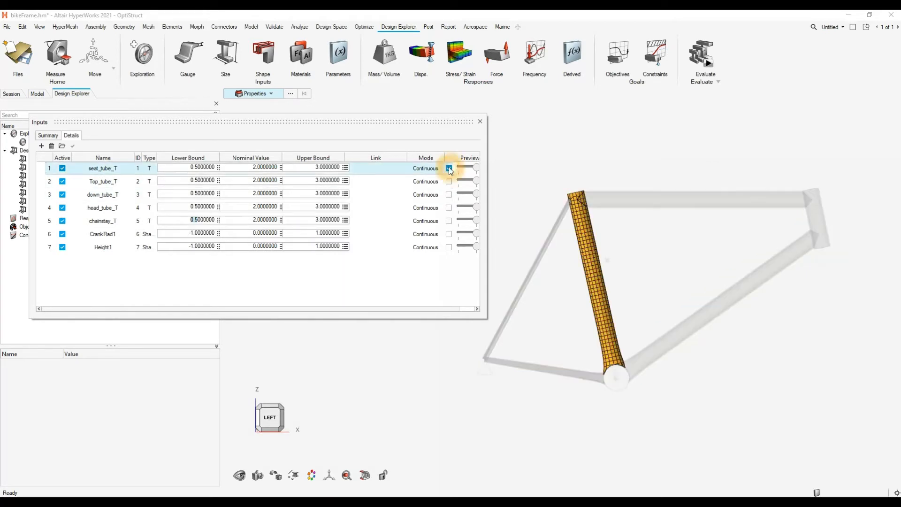
pyautogui.moveTo(486, 191); pyautogui.dragTo(518, 199)
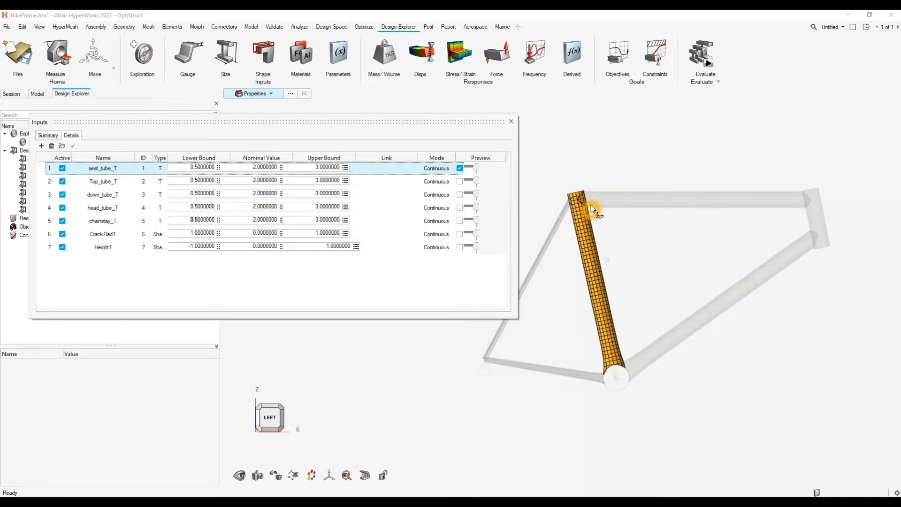
# - Preview the seat tube thickness at its lower bound and back at nominal on the open tube end, and turn the preview off
pyautogui.moveTo(591, 206); pyautogui.dragTo(629, 248, button='middle')
pyautogui.scroll(5, 575, 194)
pyautogui.scroll(3, 575, 194)
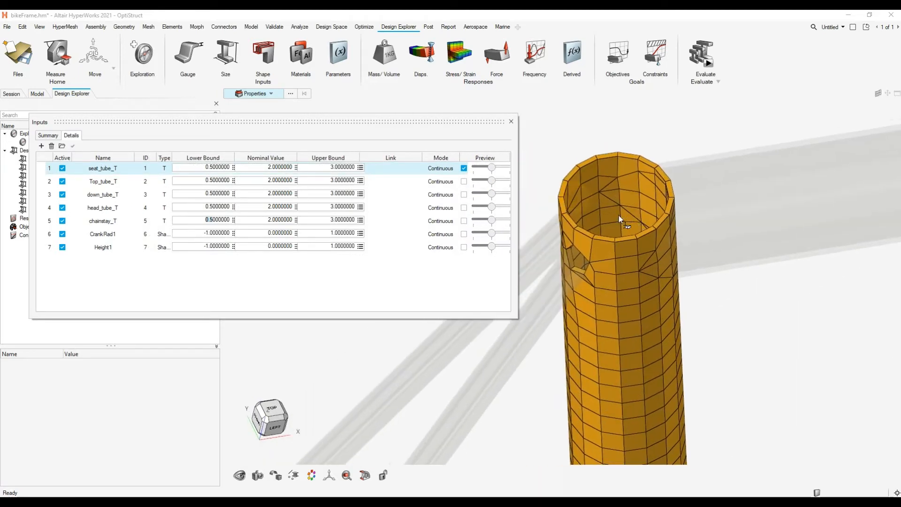
pyautogui.click(491, 169)
pyautogui.click(468, 171)
pyautogui.click(475, 169)
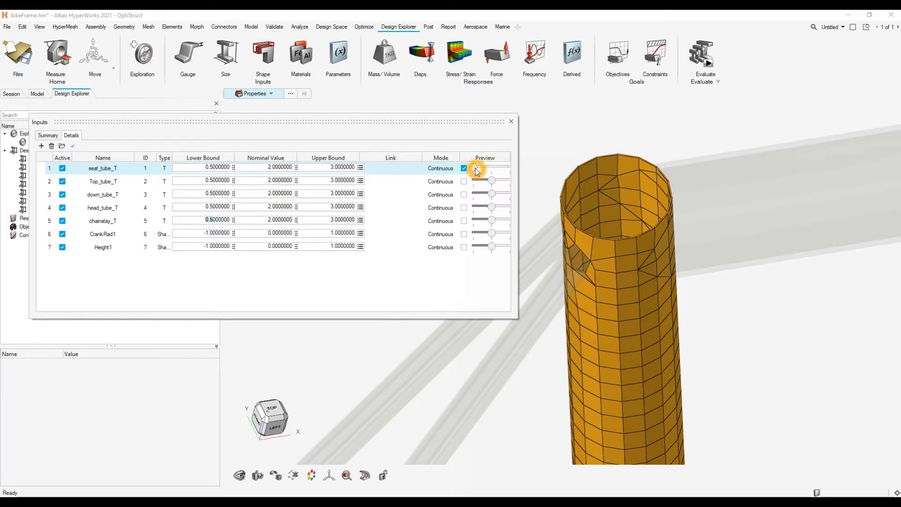
pyautogui.moveTo(476, 171)
pyautogui.mouseDown()
pyautogui.moveTo(510, 170)
pyautogui.moveTo(491, 168)
pyautogui.mouseUp()
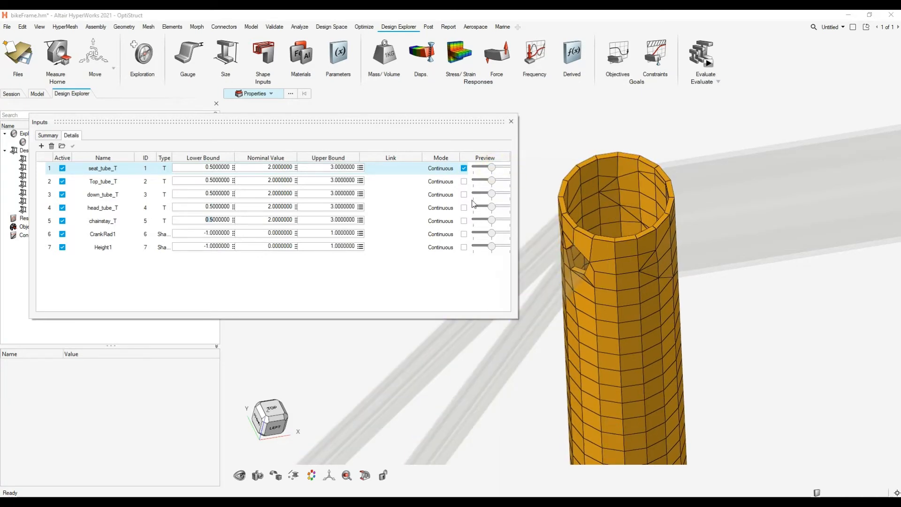
pyautogui.click(463, 168)
# - Preview which parts of the frame the Height1 and CrankRad1 shape variables affect, turning each preview off again
pyautogui.moveTo(607, 251); pyautogui.dragTo(625, 241, button='middle')
pyautogui.moveTo(613, 272); pyautogui.dragTo(611, 182, button='right')
pyautogui.click(464, 247)
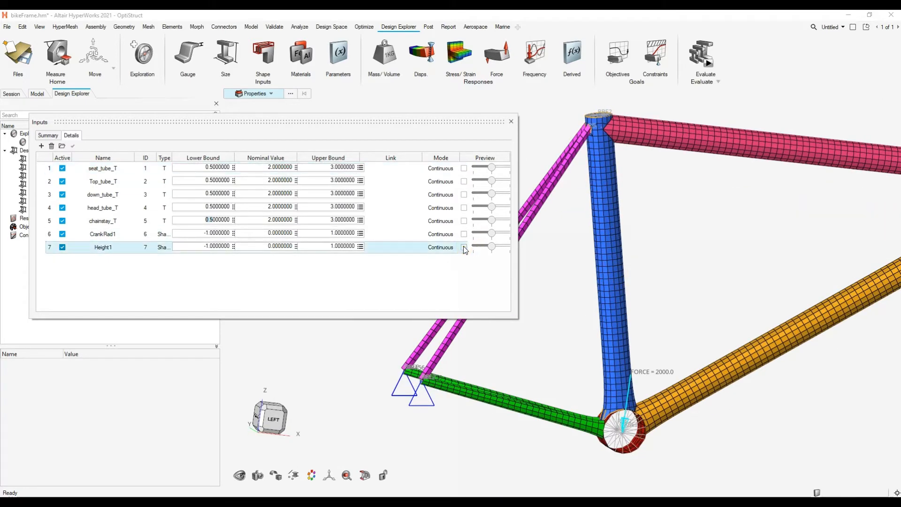
pyautogui.moveTo(689, 234); pyautogui.dragTo(626, 261, button='right')
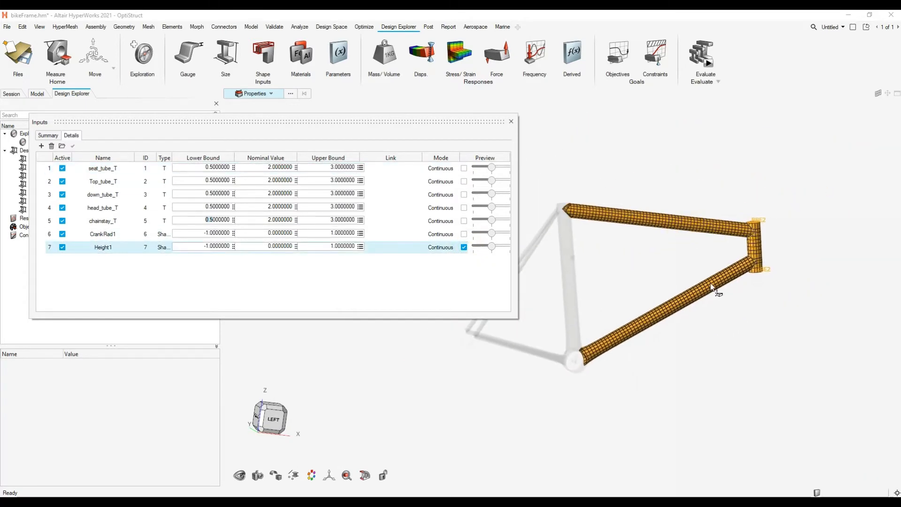
pyautogui.click(463, 245)
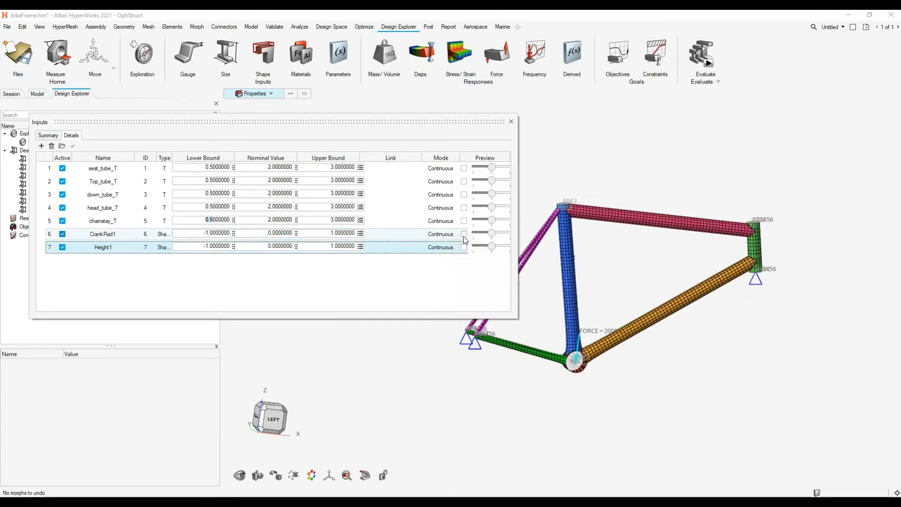
pyautogui.click(464, 234)
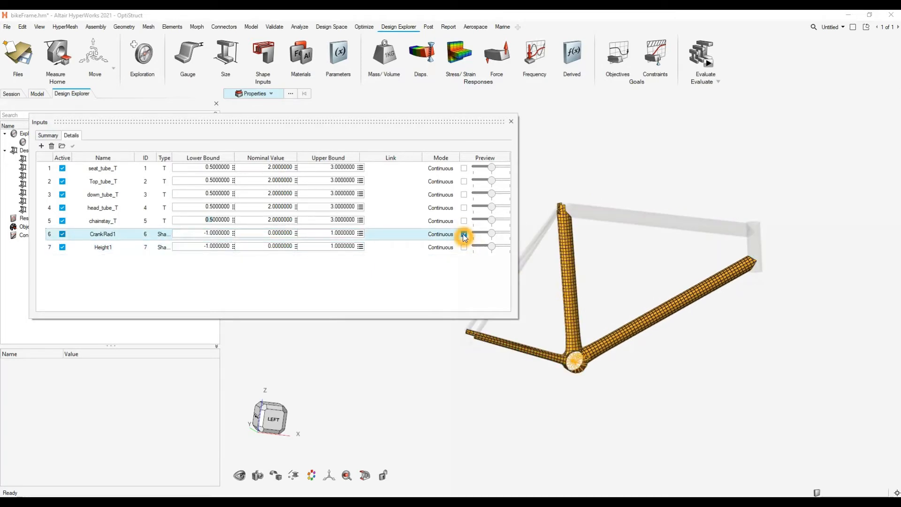
pyautogui.click(463, 235)
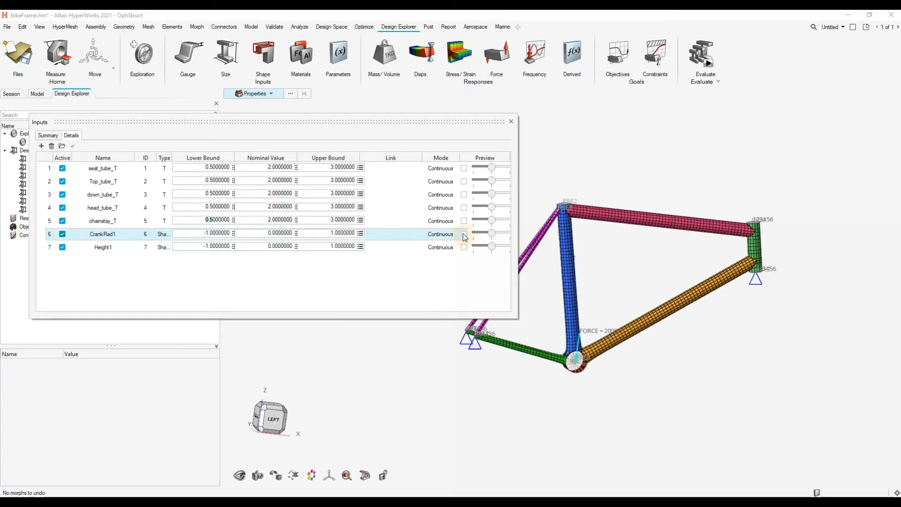
# - Check which variables the top tube thickness can be linked to, leave it unlinked and close the inputs review
pyautogui.click(400, 181)
pyautogui.click(418, 189)
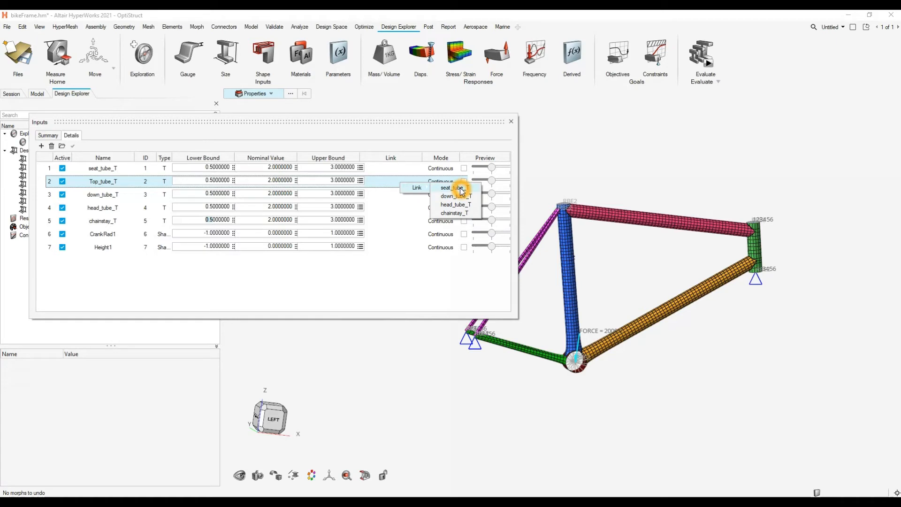
pyautogui.click(364, 280)
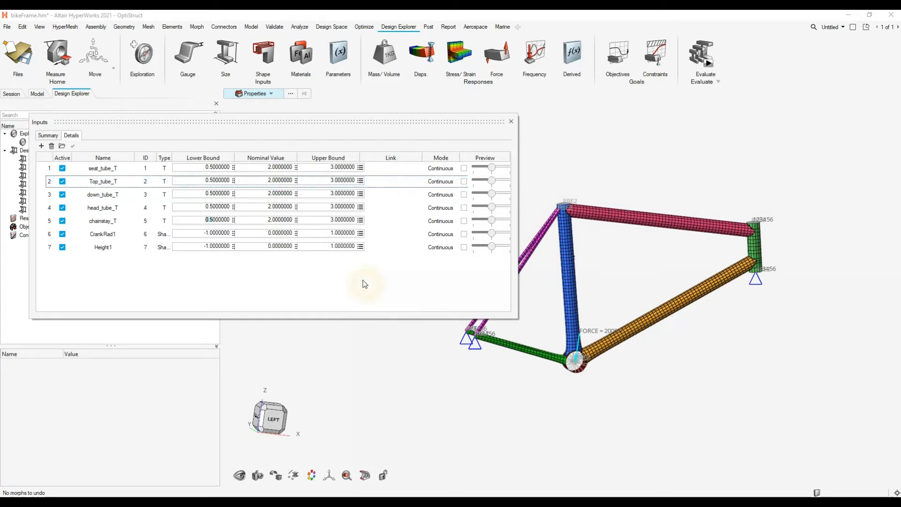
pyautogui.click(391, 183)
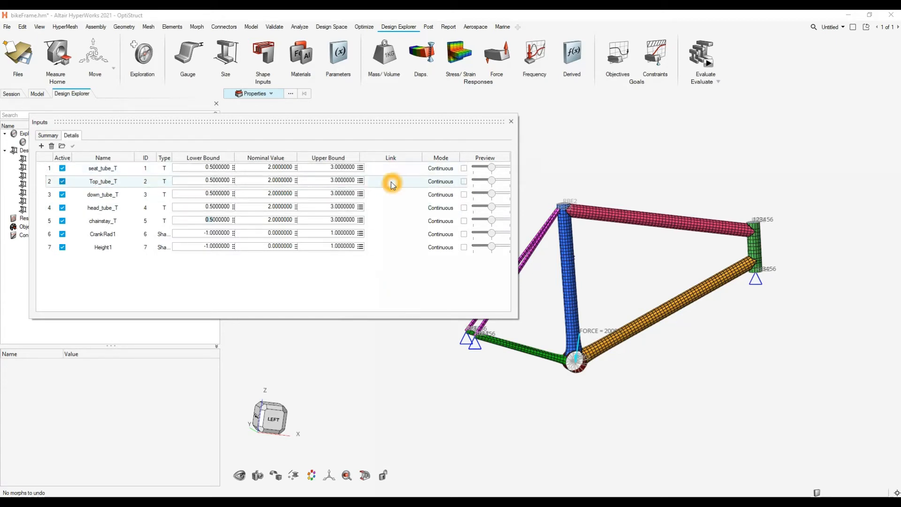
pyautogui.click(392, 184)
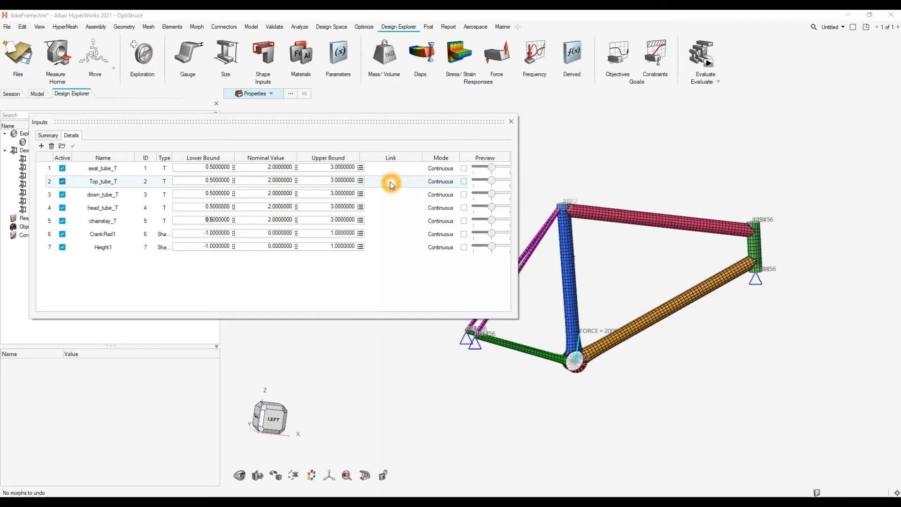
pyautogui.click(511, 121)
# - Create a volume response for the model
pyautogui.moveTo(486, 216); pyautogui.dragTo(435, 214, button='middle')
pyautogui.moveTo(434, 214); pyautogui.dragTo(432, 212, button='right')
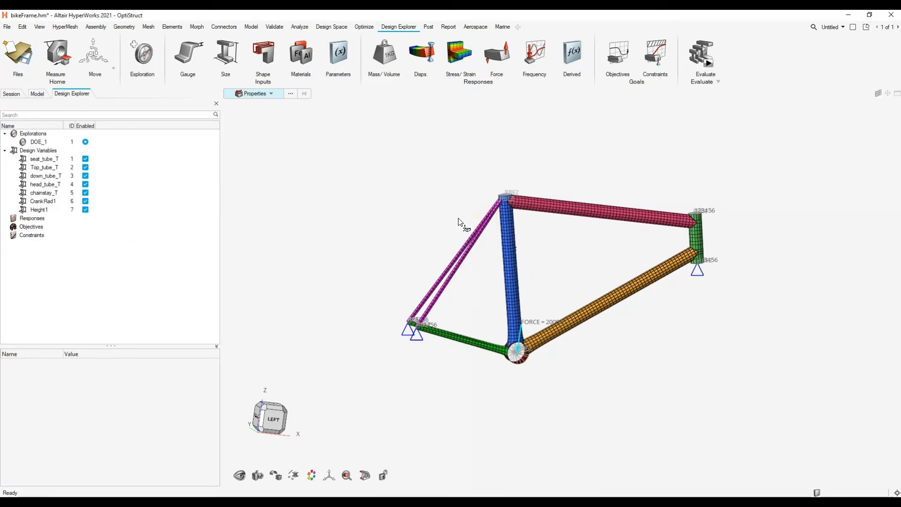
pyautogui.click(476, 253)
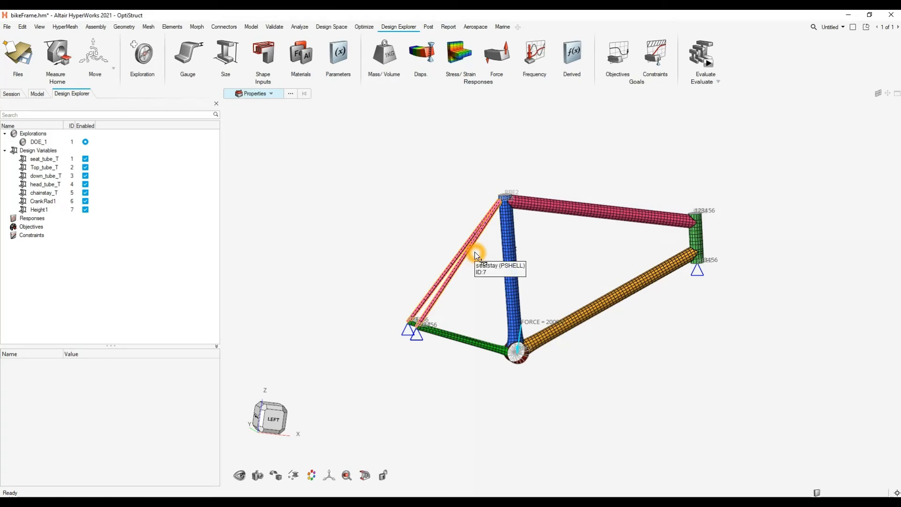
pyautogui.click(396, 68)
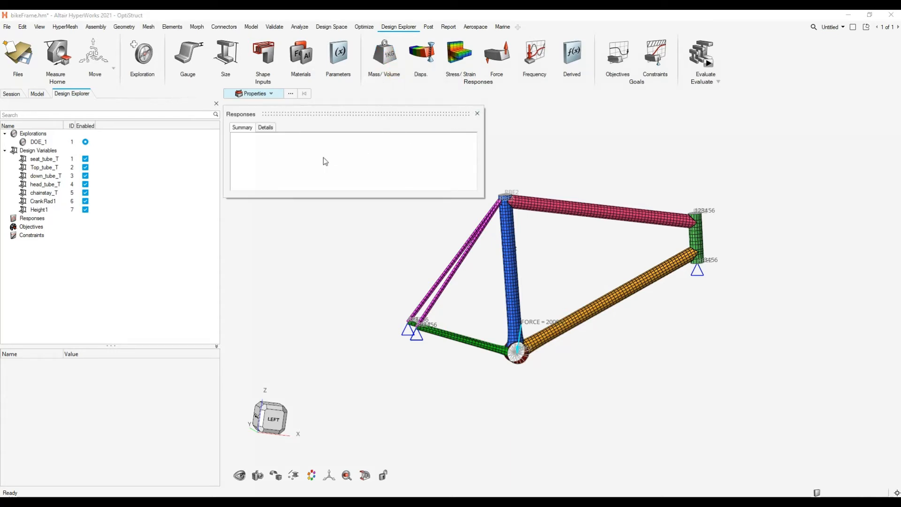
pyautogui.click(477, 113)
pyautogui.click(395, 61)
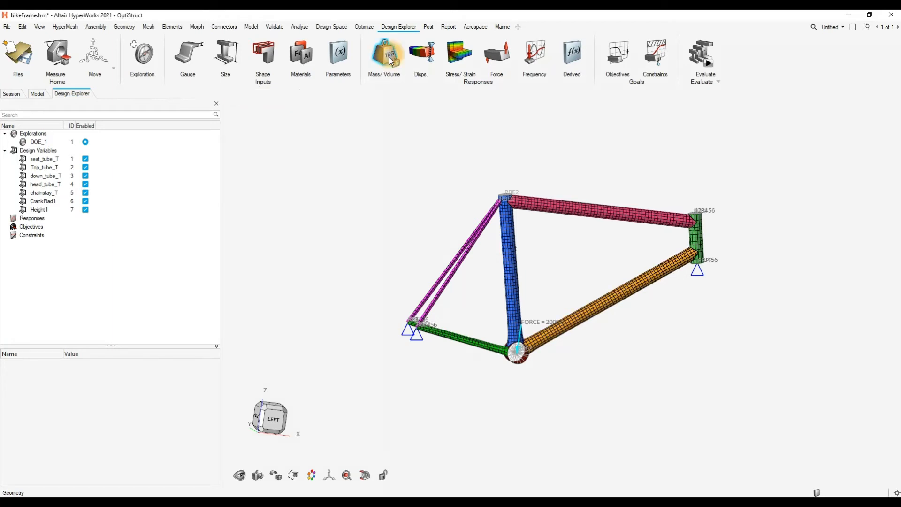
pyautogui.click(312, 93)
pyautogui.click(318, 113)
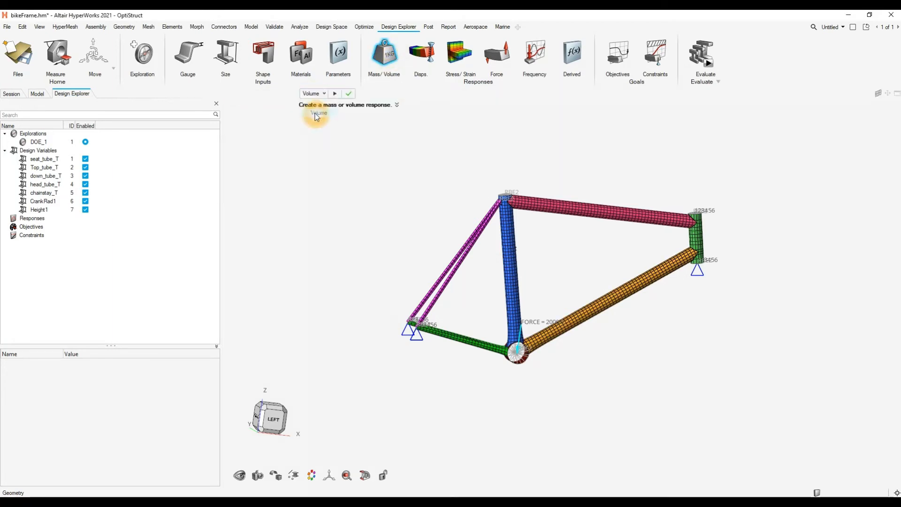
pyautogui.click(336, 94)
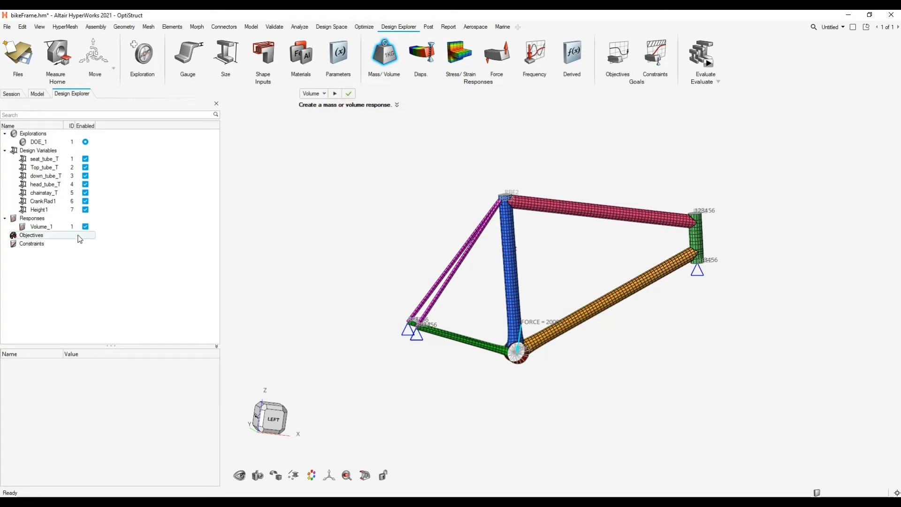
pyautogui.click(48, 227)
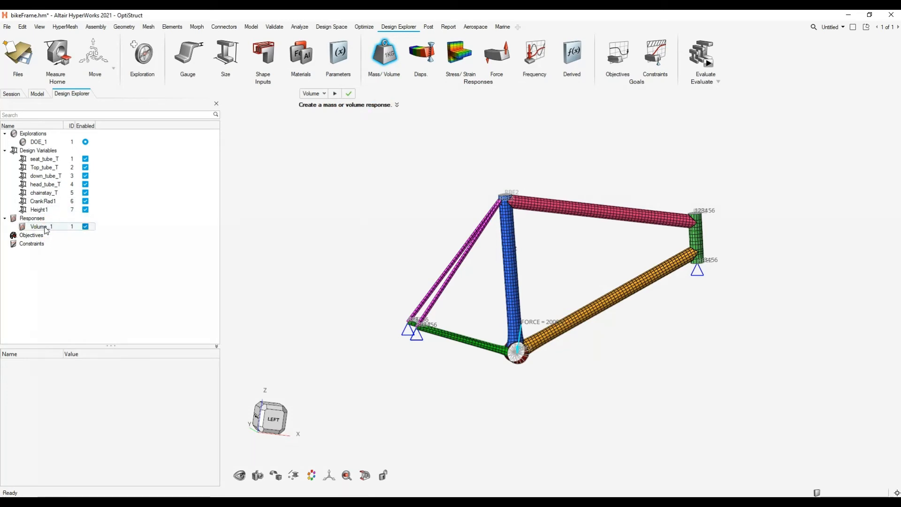
pyautogui.click(451, 122)
# - Create a displacement response at the node in the crank opening where the force is applied
pyautogui.click(423, 53)
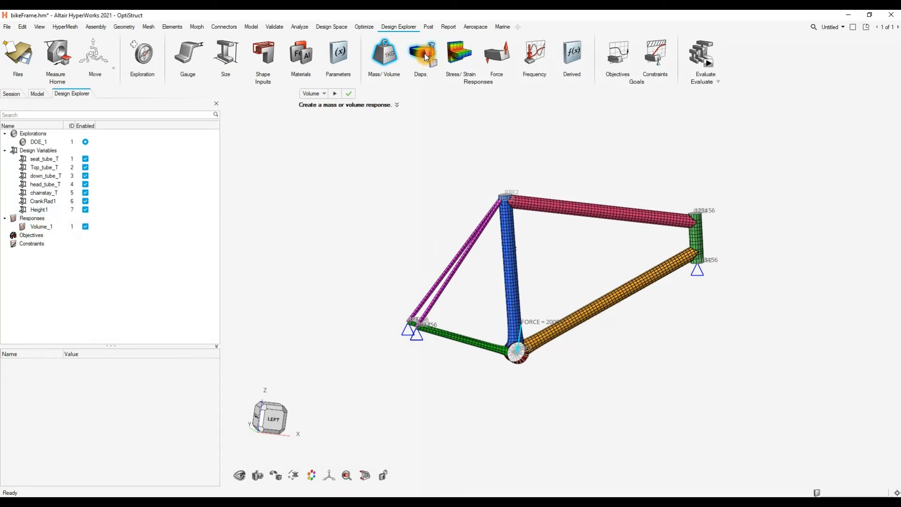
pyautogui.moveTo(563, 240); pyautogui.dragTo(522, 281, button='middle')
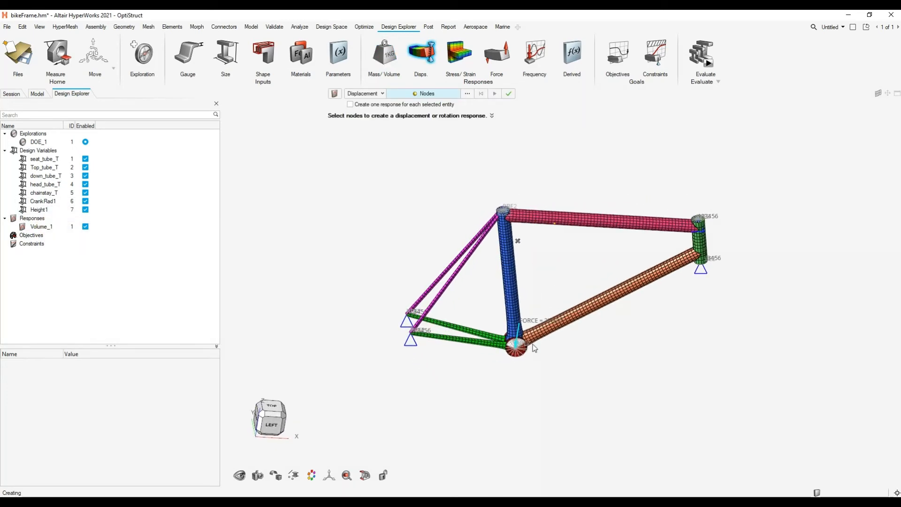
pyautogui.scroll(6, 525, 350)
pyautogui.click(462, 340)
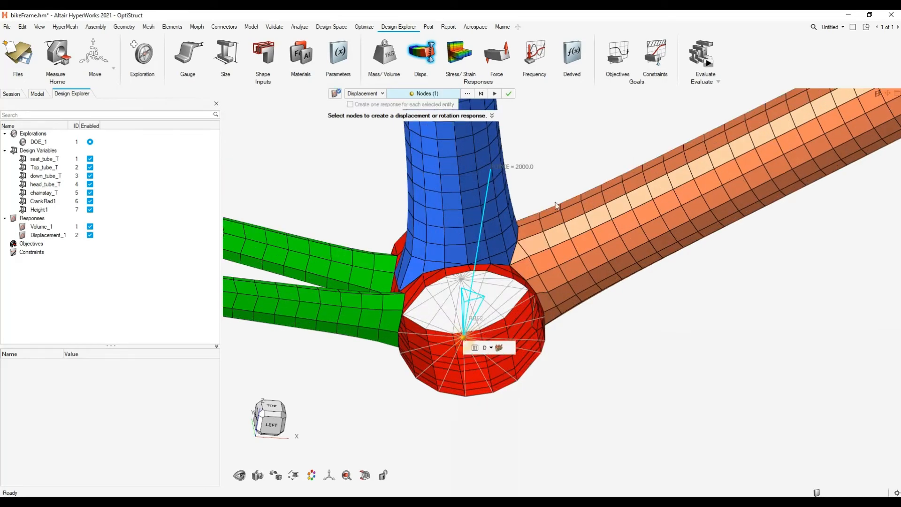
pyautogui.click(508, 94)
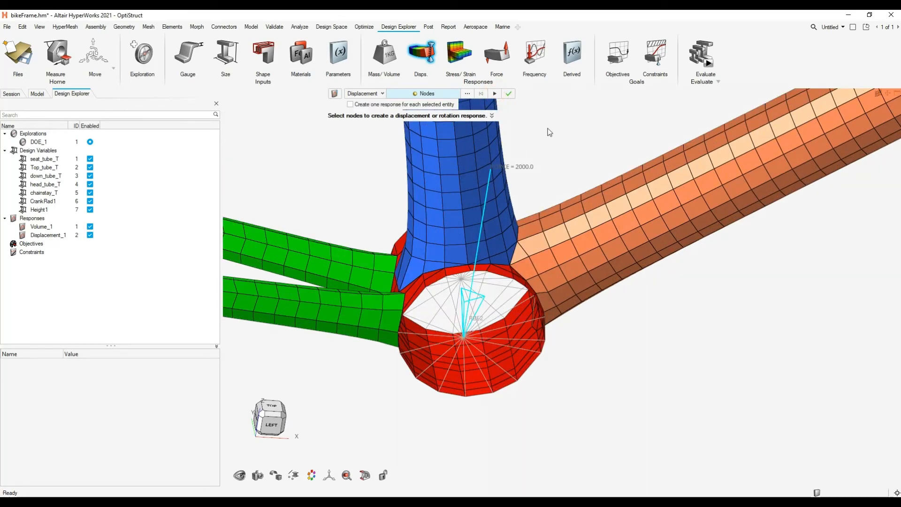
# - Start a stress response for the PSHELL properties of the seat tube and down tube
pyautogui.click(459, 53)
pyautogui.scroll(-5, 575, 217)
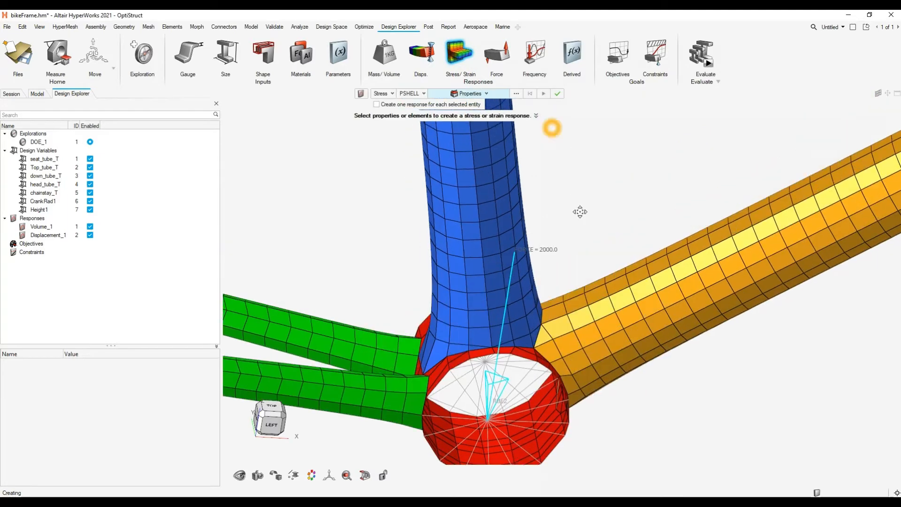
pyautogui.scroll(-3, 575, 216)
pyautogui.moveTo(571, 212); pyautogui.dragTo(579, 199, button='middle')
pyautogui.moveTo(578, 188); pyautogui.dragTo(555, 290, button='right')
pyautogui.moveTo(606, 236)
pyautogui.mouseDown(button='middle')
pyautogui.moveTo(581, 257)
pyautogui.moveTo(593, 258)
pyautogui.moveTo(549, 272)
pyautogui.mouseUp(button='middle')
pyautogui.click(518, 250)
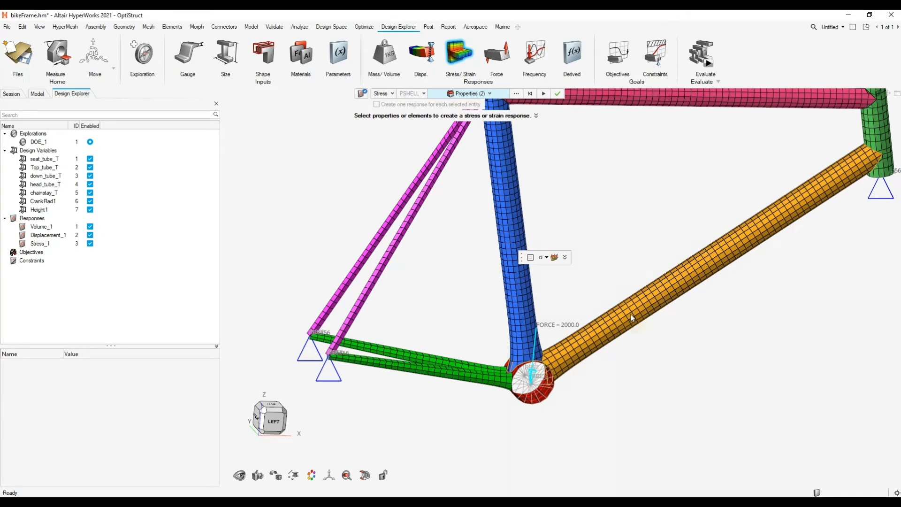
# - Assign the crank load step to the stress response and finish the response
pyautogui.click(554, 257)
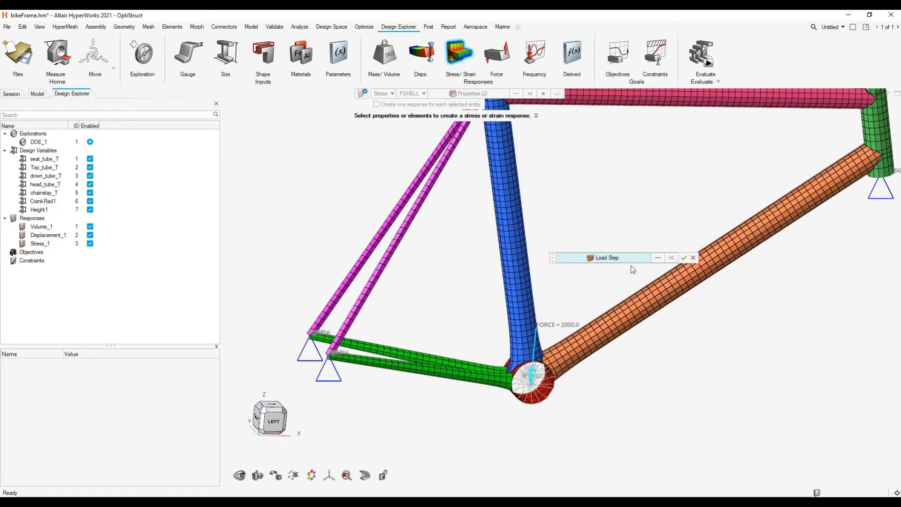
pyautogui.click(658, 257)
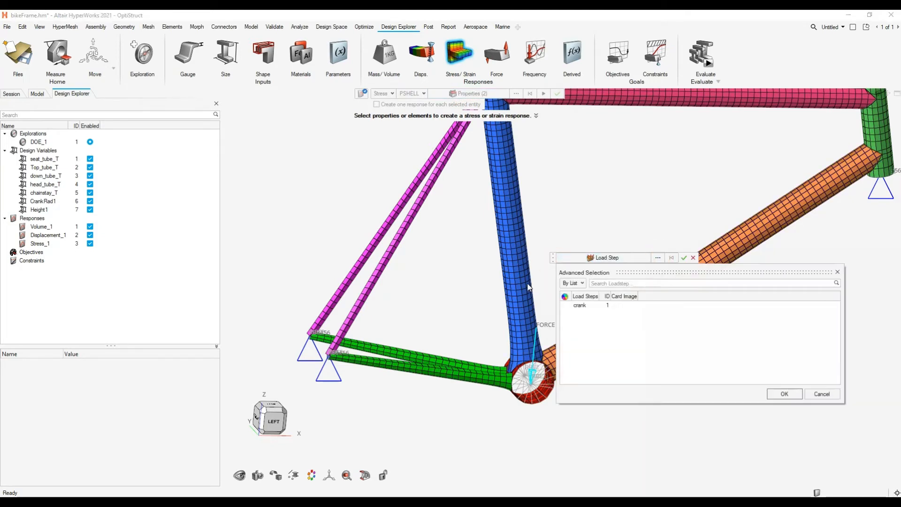
pyautogui.click(601, 306)
pyautogui.click(784, 394)
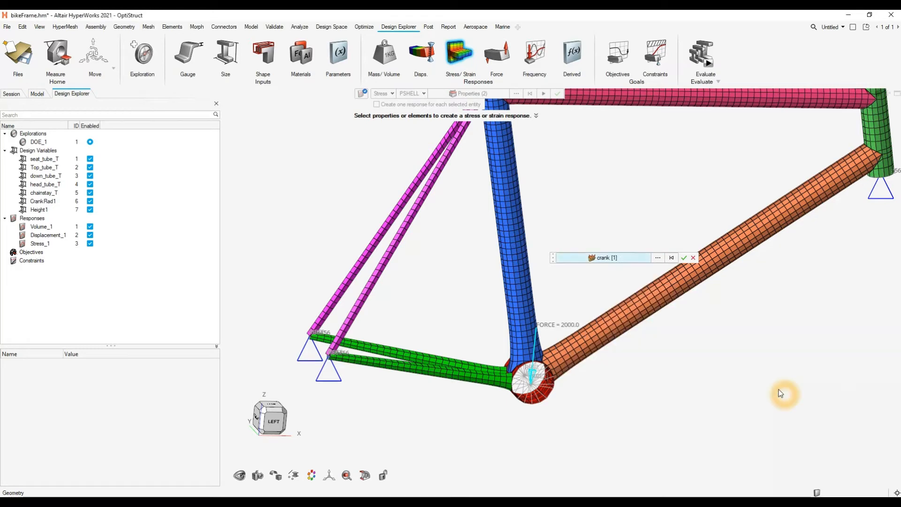
pyautogui.click(683, 258)
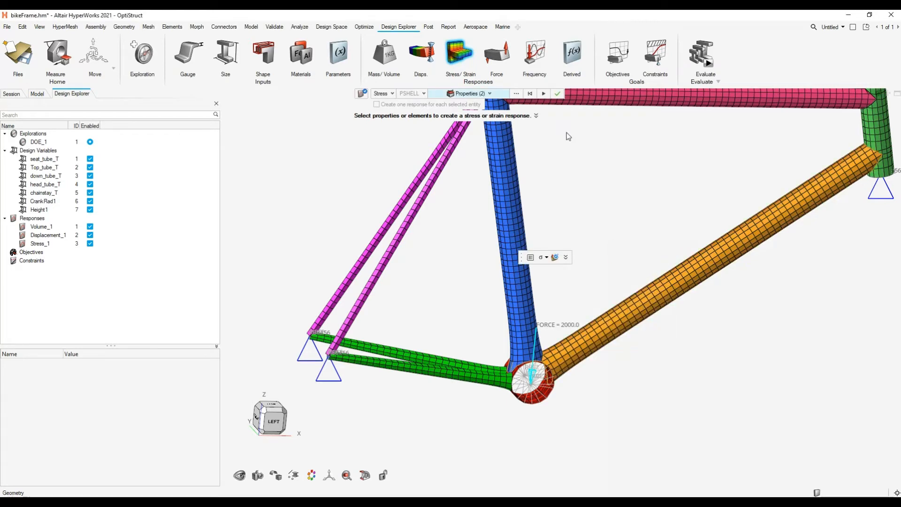
pyautogui.click(161, 312)
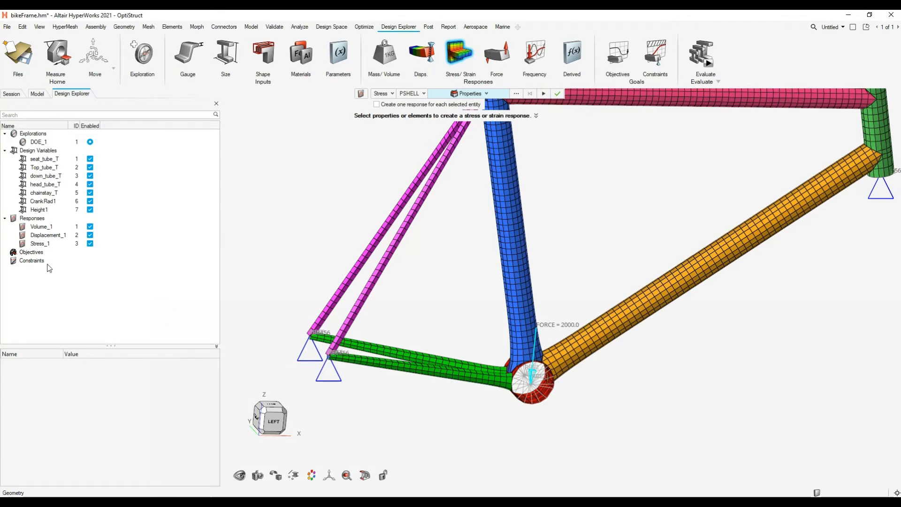
# - Assign the crank load step to the displacement response
pyautogui.click(41, 226)
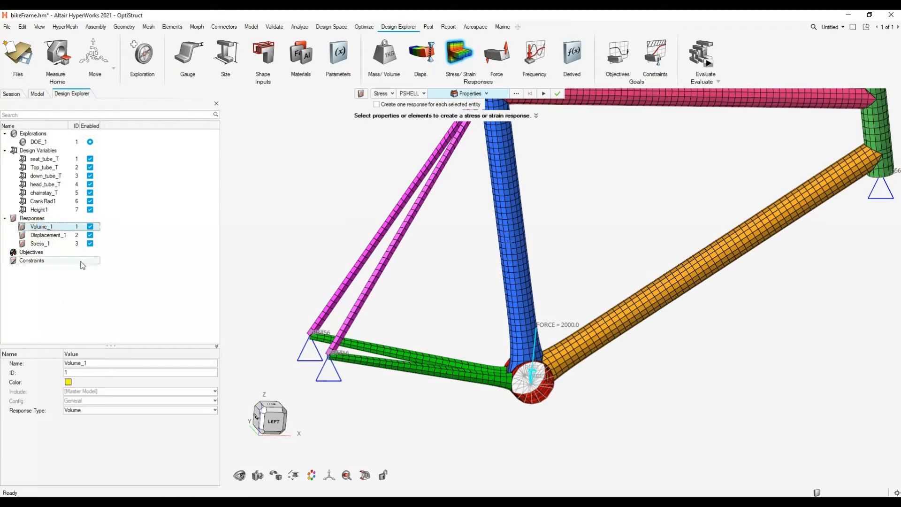
pyautogui.click(53, 236)
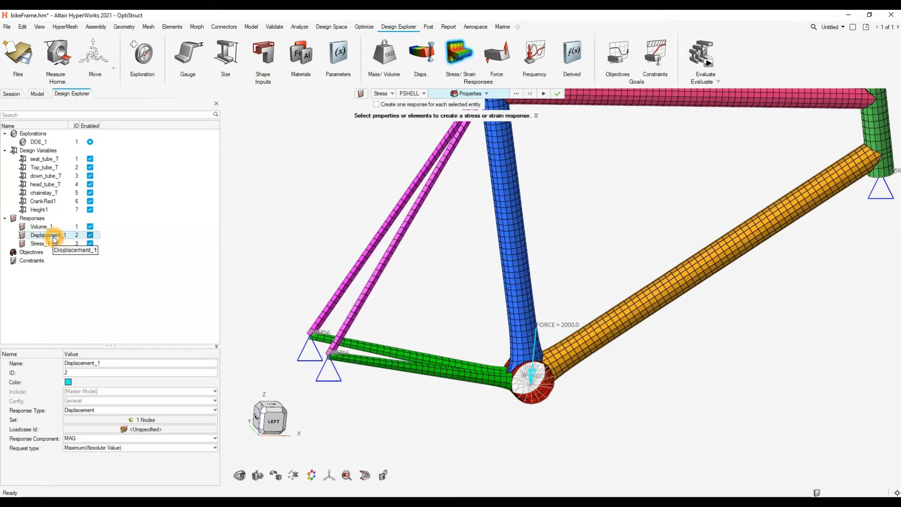
pyautogui.click(149, 430)
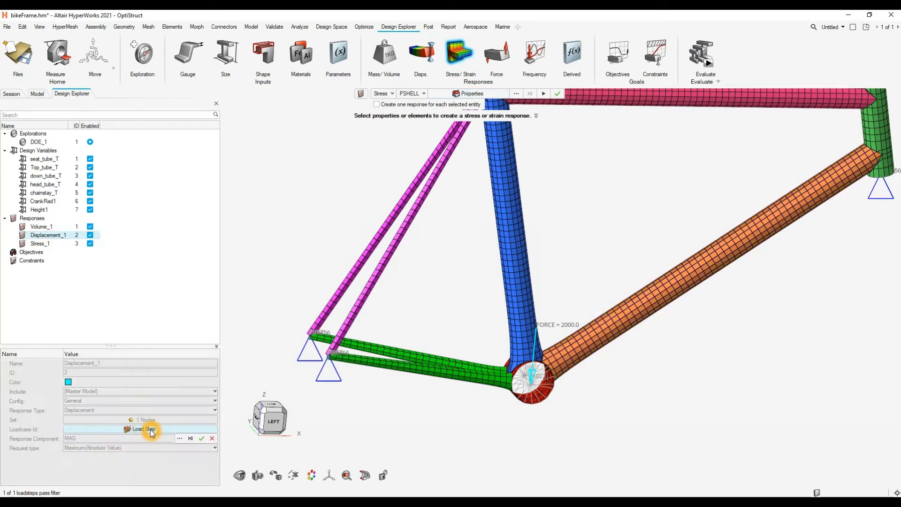
pyautogui.click(179, 439)
pyautogui.click(87, 398)
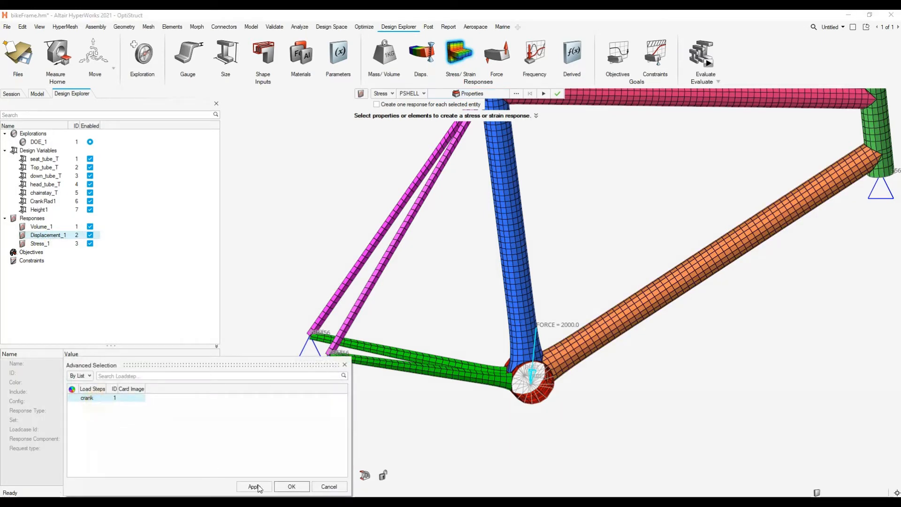
pyautogui.click(291, 486)
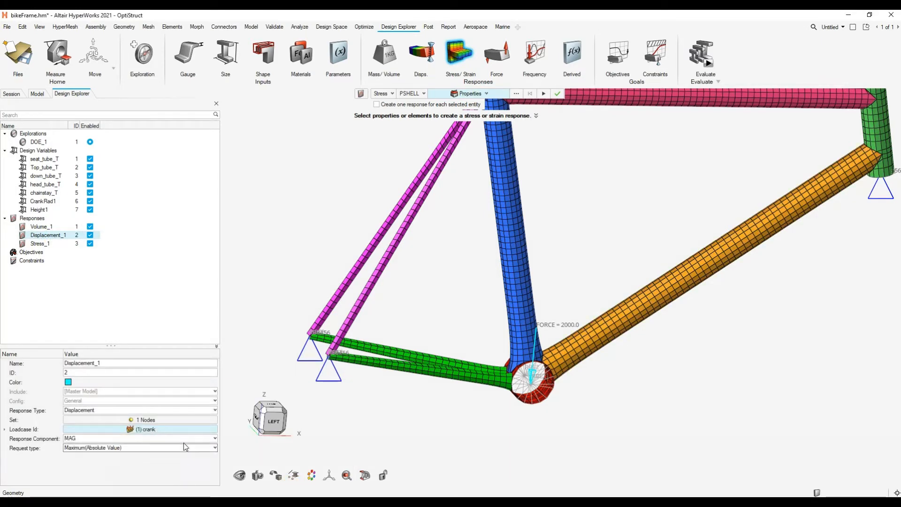
# - Review the component and request type settings of the displacement response, followed by the settings of the stress response
pyautogui.click(113, 449)
pyautogui.click(106, 447)
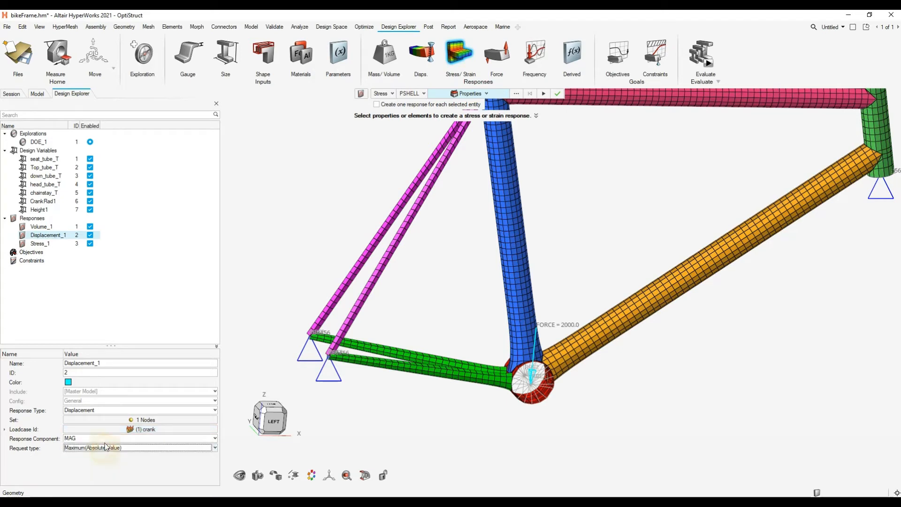
pyautogui.click(106, 438)
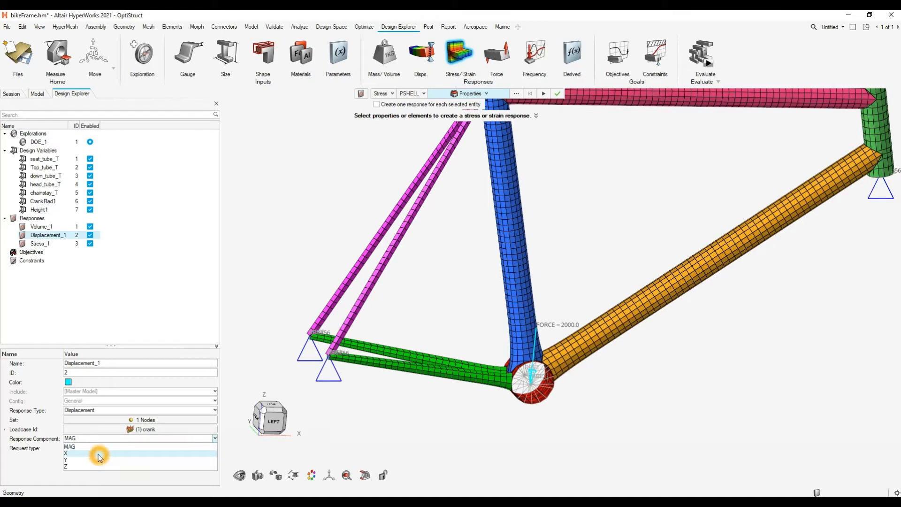
pyautogui.click(105, 442)
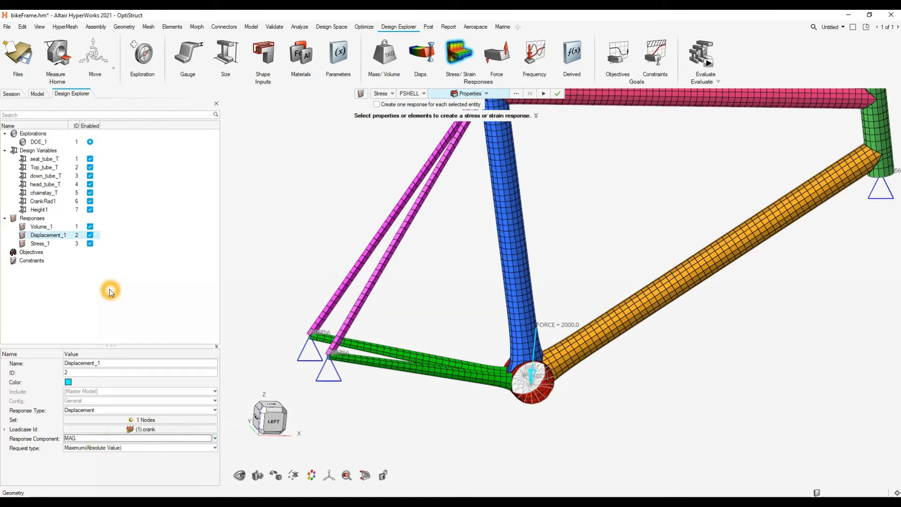
pyautogui.click(48, 246)
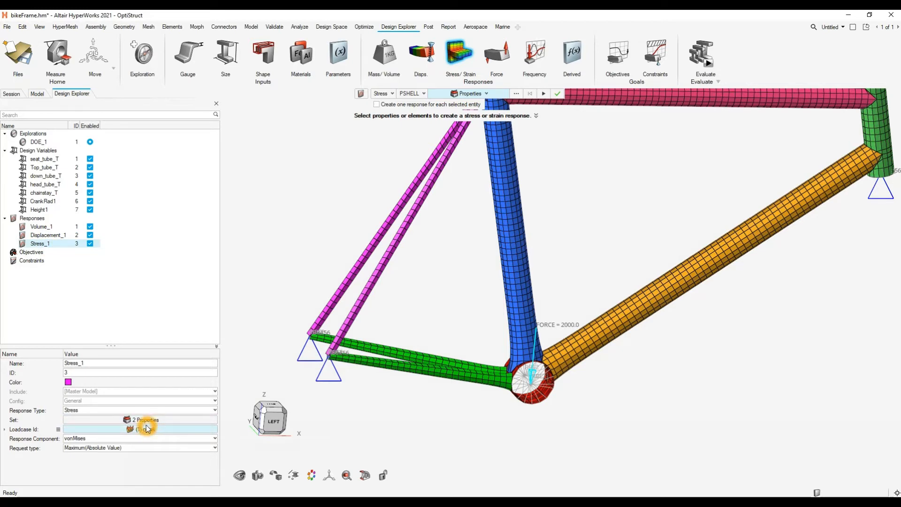
pyautogui.click(118, 446)
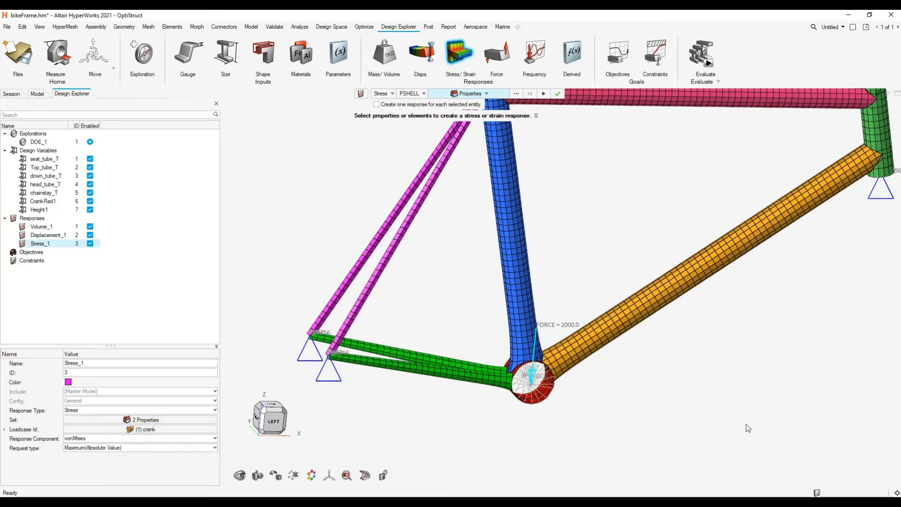
# - Leave the stress response tool and open the DOE evaluation settings, using the MELS type with 40 runs
pyautogui.click(600, 371)
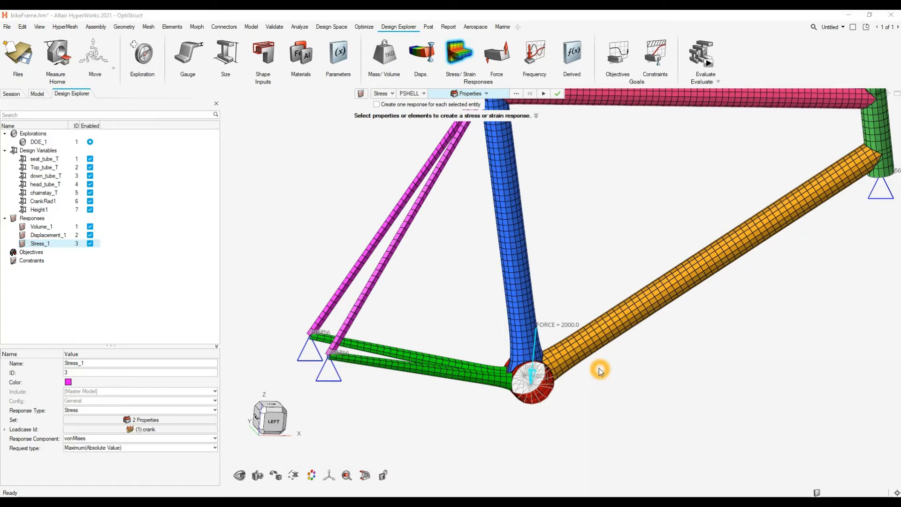
pyautogui.click(468, 60)
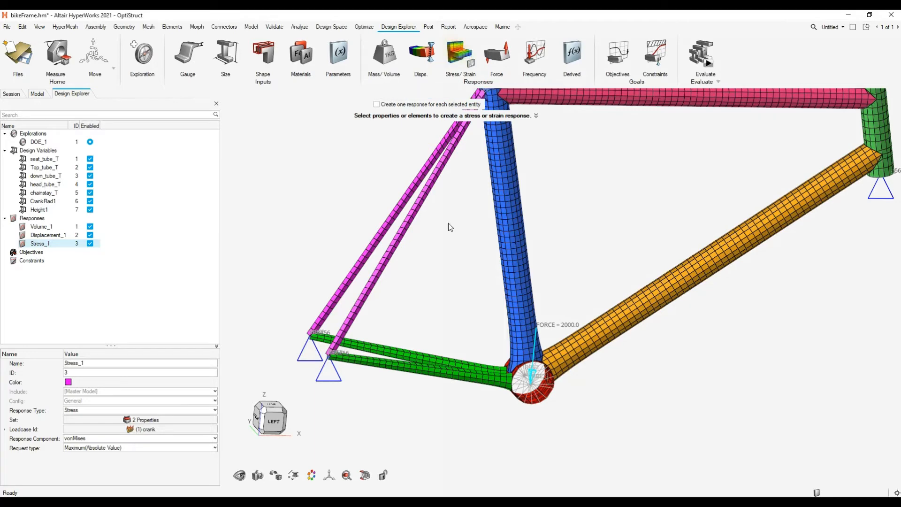
pyautogui.moveTo(557, 218); pyautogui.dragTo(550, 266, button='right')
pyautogui.scroll(-4, 549, 266)
pyautogui.moveTo(549, 266)
pyautogui.mouseDown(button='middle')
pyautogui.moveTo(561, 257)
pyautogui.moveTo(553, 271)
pyautogui.moveTo(542, 257)
pyautogui.moveTo(572, 268)
pyautogui.mouseUp(button='middle')
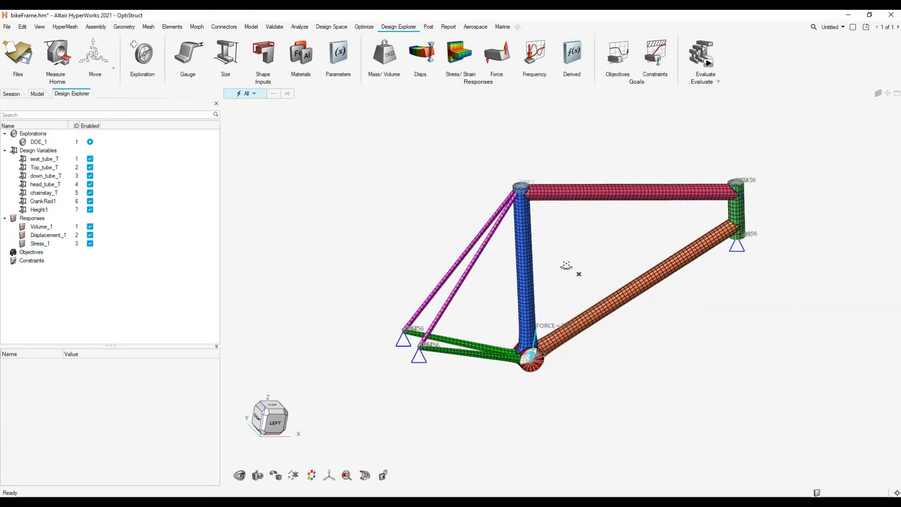
pyautogui.click(708, 64)
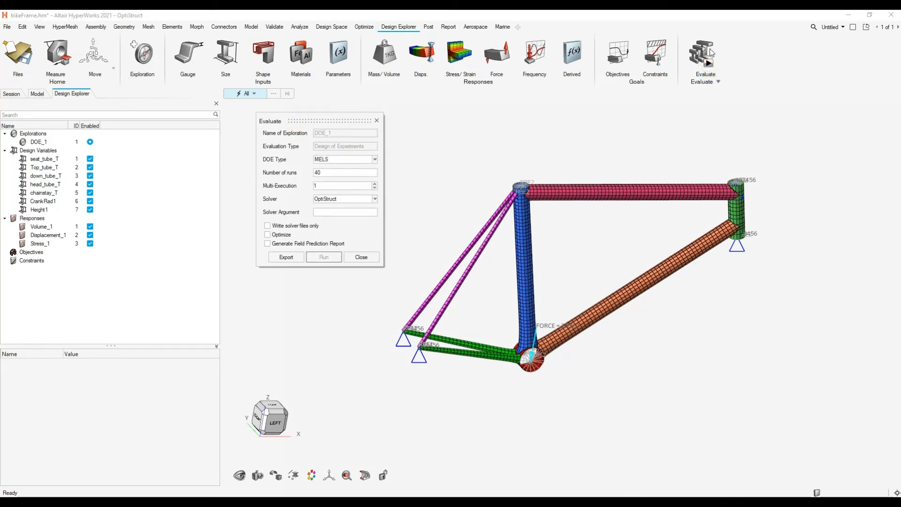
pyautogui.click(335, 162)
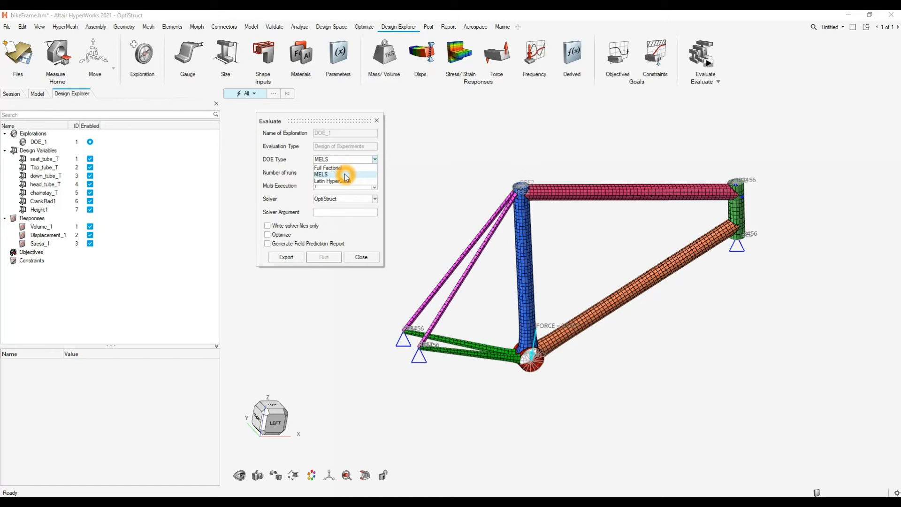
pyautogui.click(345, 174)
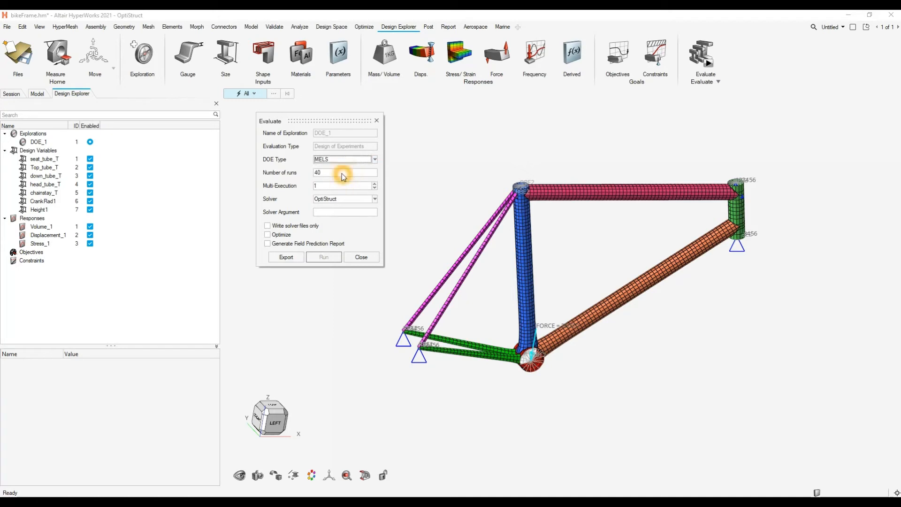
pyautogui.click(335, 160)
pyautogui.click(328, 173)
pyautogui.click(39, 186)
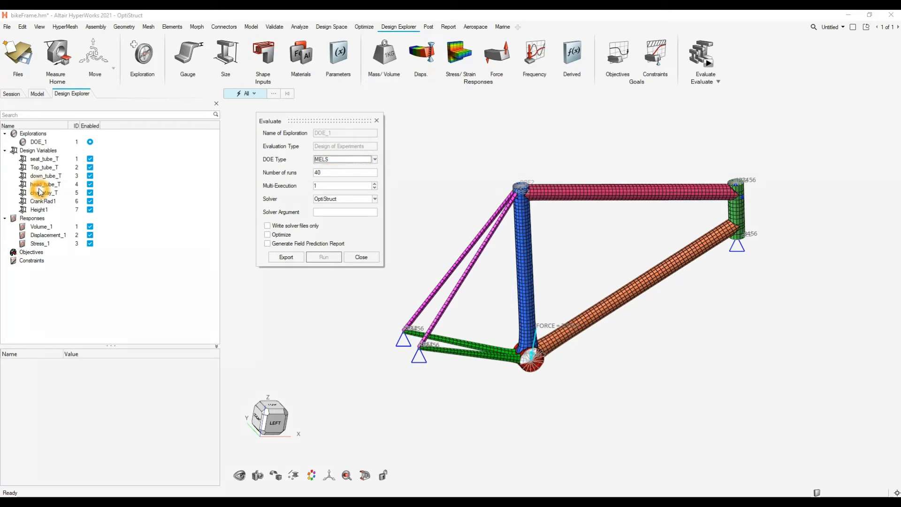
pyautogui.click(324, 173)
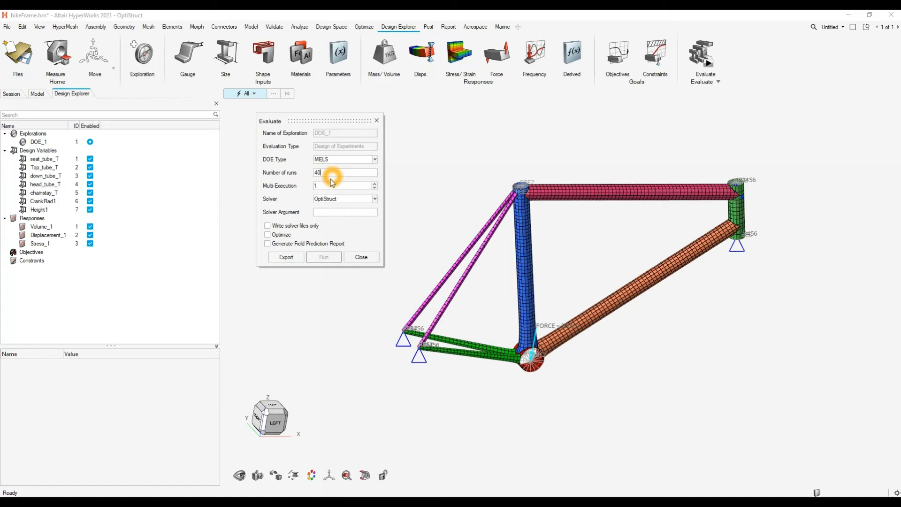
# - Set the multi-execution to 5 and the solver argument to -nt 6, keeping OptiStruct as the solver
pyautogui.click(329, 185)
pyautogui.click(374, 184)
pyautogui.click(374, 183)
pyautogui.click(375, 184)
pyautogui.click(374, 184)
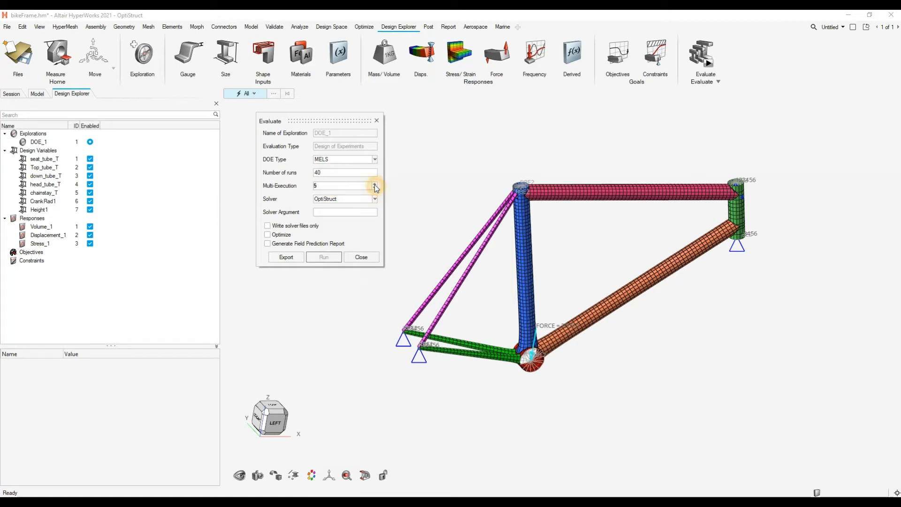
pyautogui.click(333, 188)
pyautogui.click(344, 199)
pyautogui.click(339, 201)
pyautogui.click(335, 213)
# - Export the study and run the Design of Experiments, enlarging the evaluation status window to show all runs
pyautogui.click(287, 258)
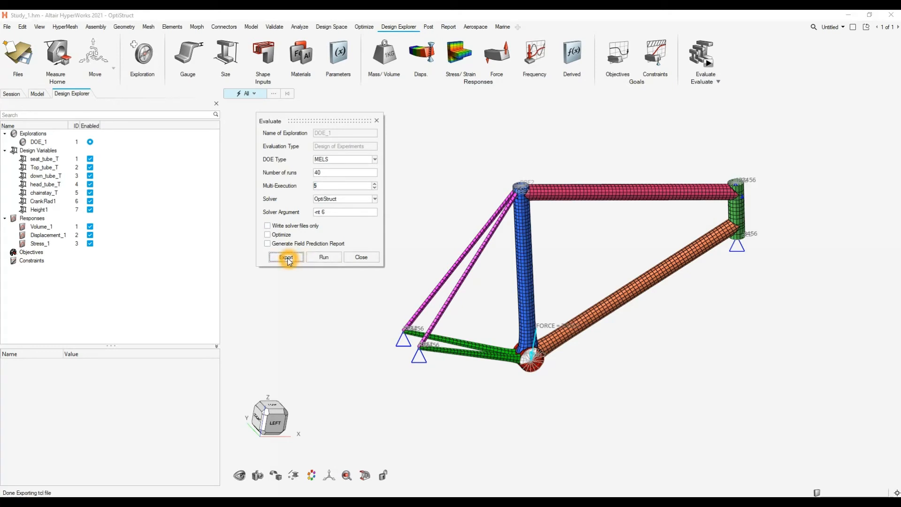
pyautogui.click(329, 259)
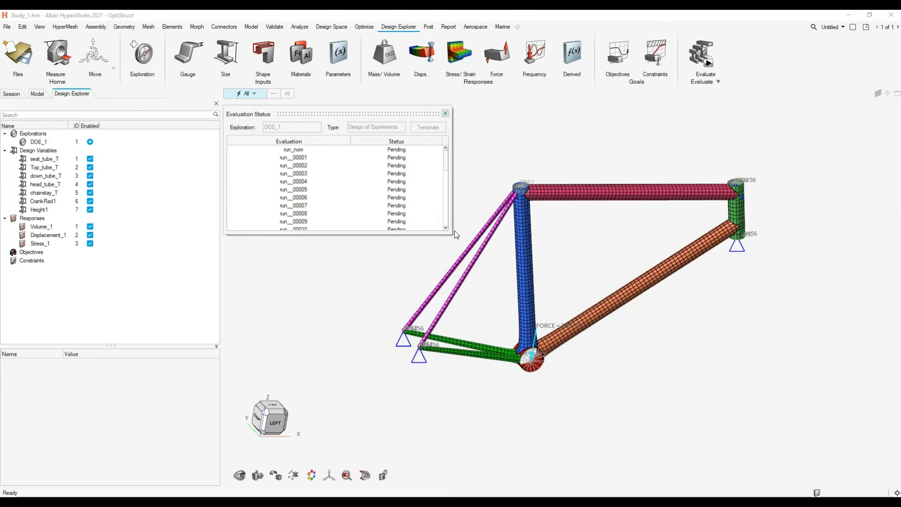
pyautogui.moveTo(453, 233); pyautogui.dragTo(767, 465)
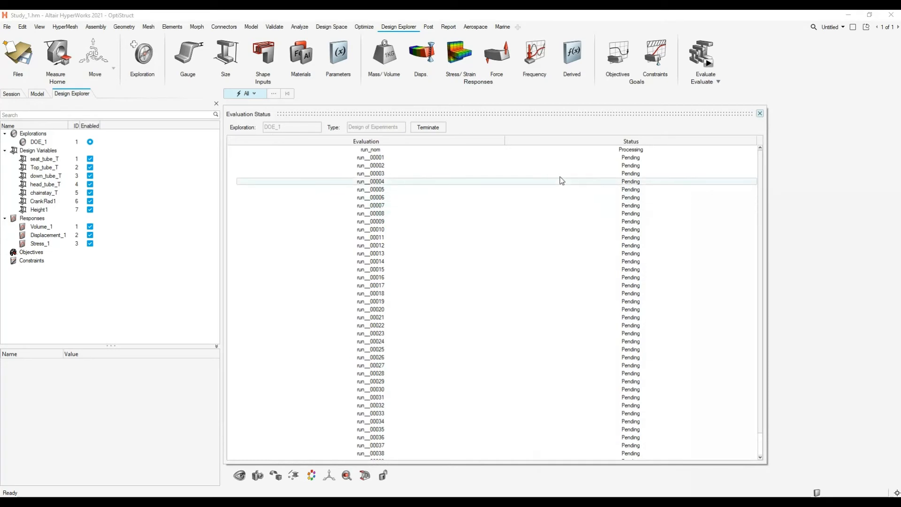
pyautogui.click(650, 153)
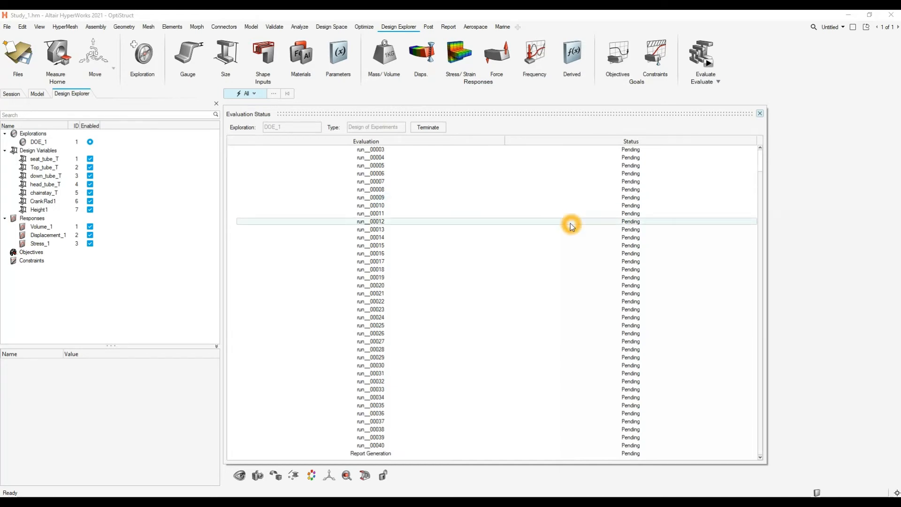
pyautogui.moveTo(535, 115); pyautogui.dragTo(535, 62)
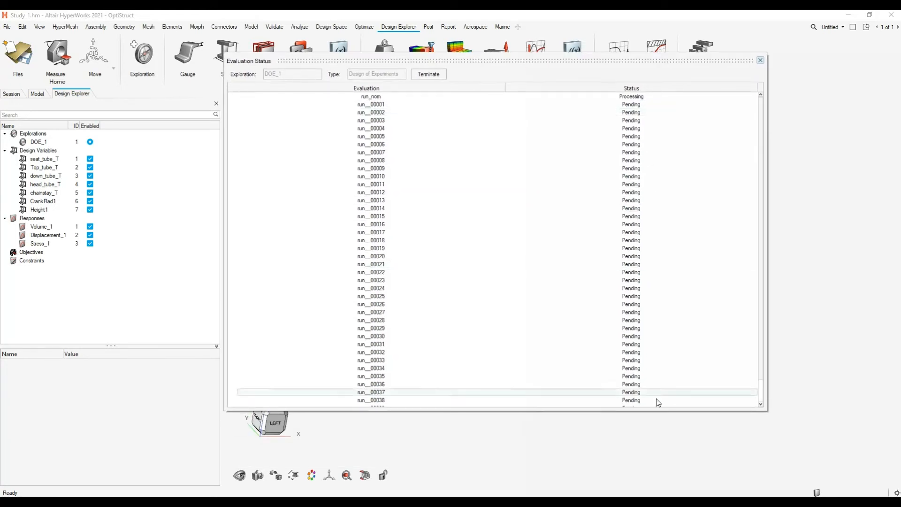
pyautogui.moveTo(607, 408); pyautogui.dragTo(618, 441)
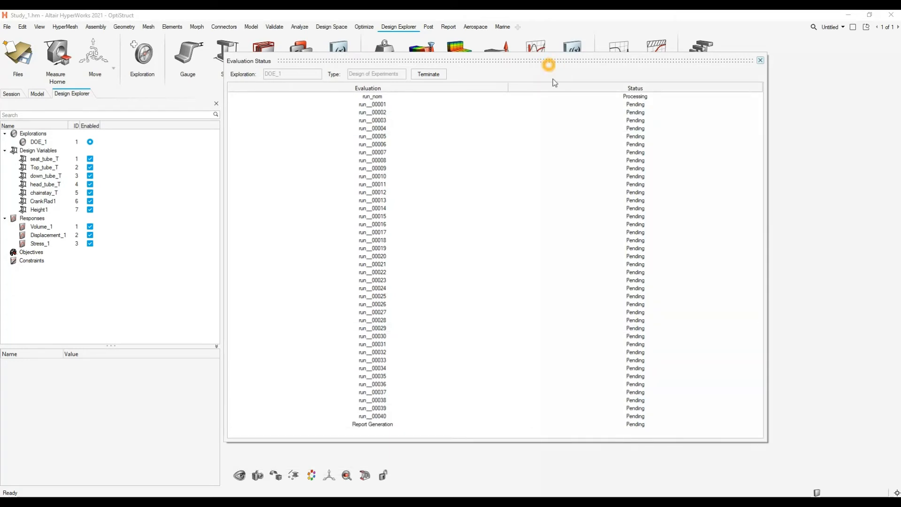
pyautogui.moveTo(550, 57); pyautogui.dragTo(556, 99)
pyautogui.click(542, 195)
pyautogui.click(531, 184)
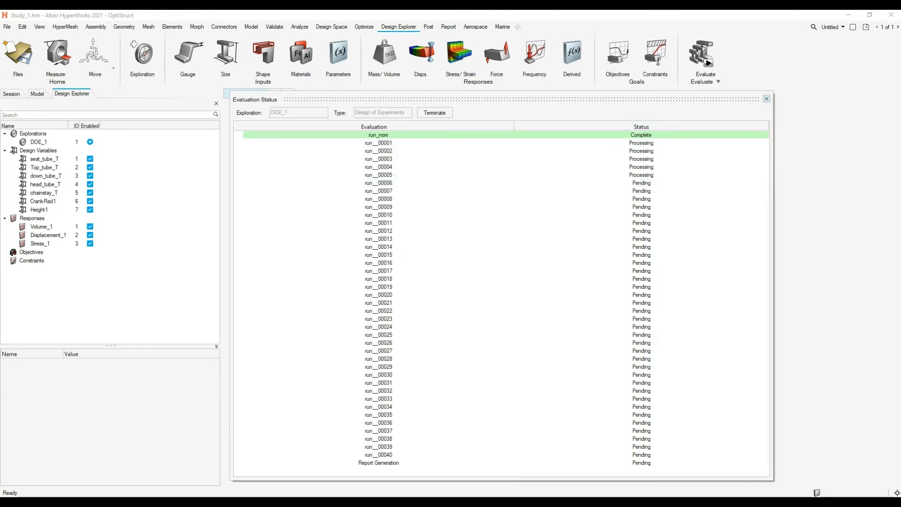
# - Switch to File Explorer and browse from the DELETEME folder through Demo and approaches to the doe_1 run folders
pyautogui.moveTo(732, 155); pyautogui.dragTo(900, 89)
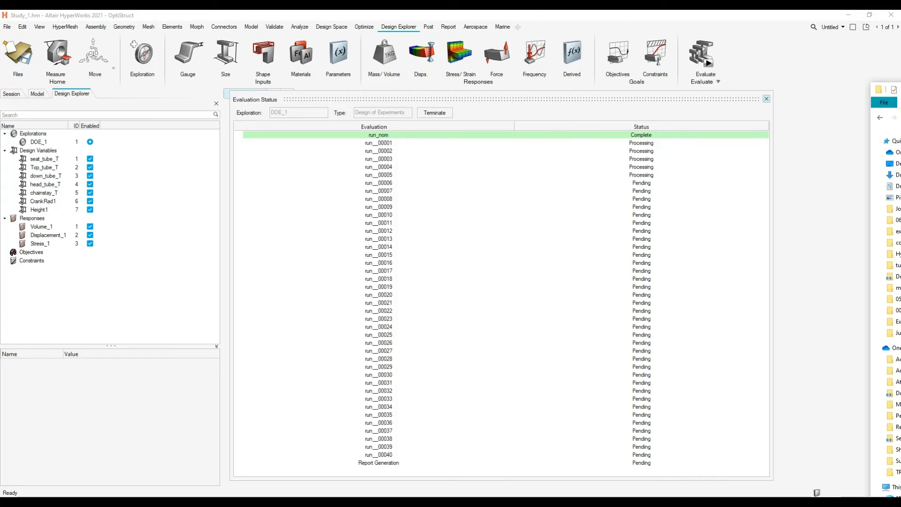
pyautogui.moveTo(898, 89); pyautogui.dragTo(252, 141)
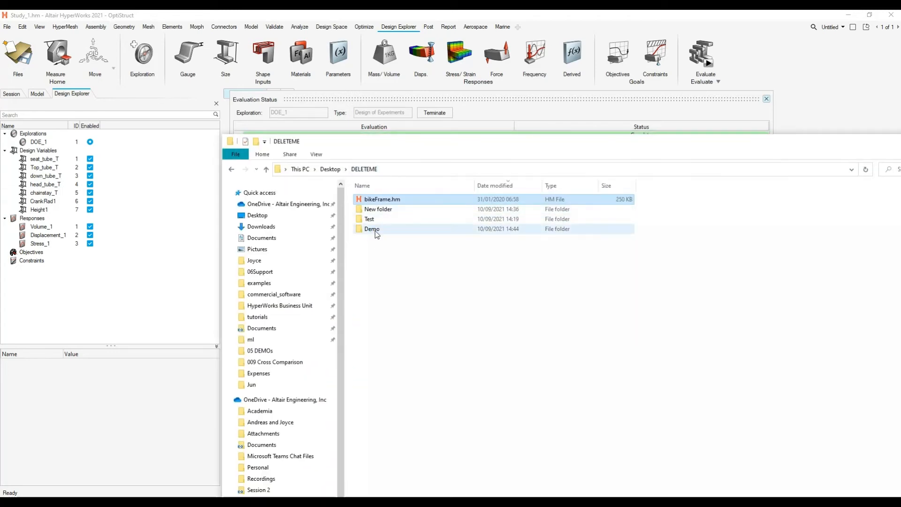
pyautogui.moveTo(416, 142); pyautogui.dragTo(385, 184)
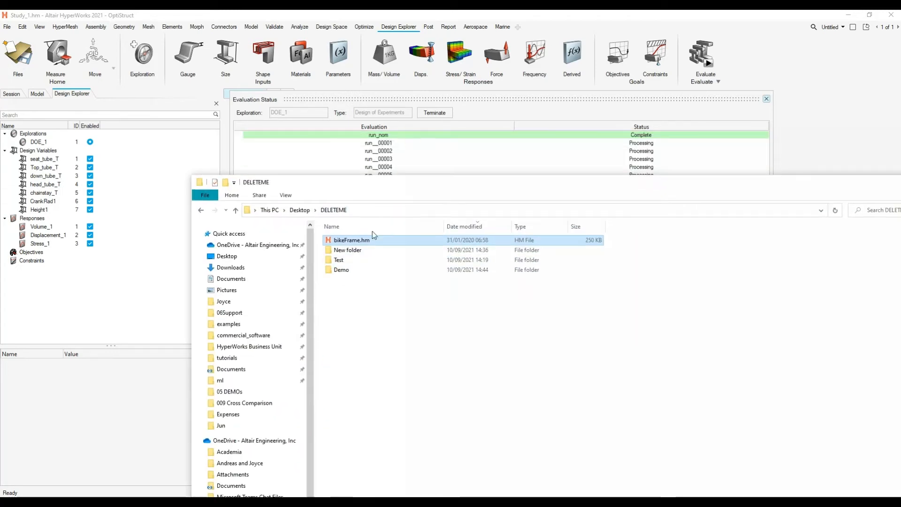
pyautogui.doubleClick(345, 269)
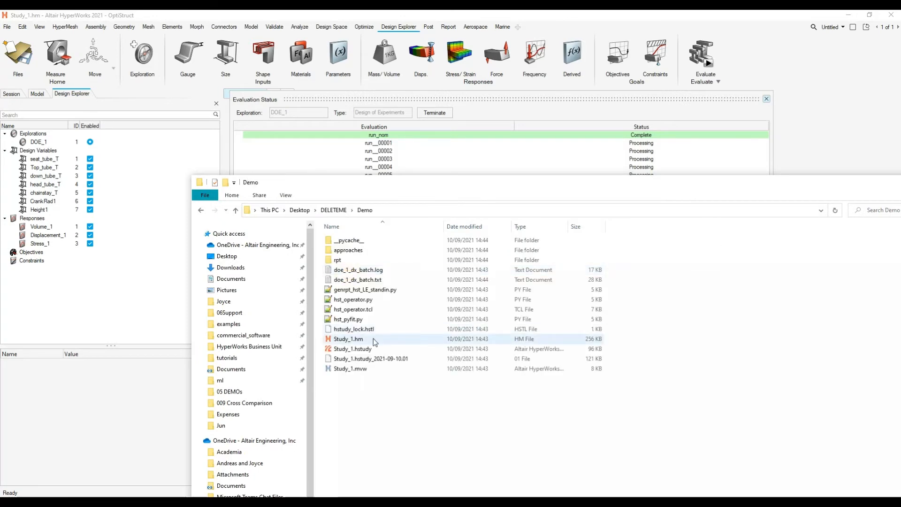
pyautogui.doubleClick(376, 251)
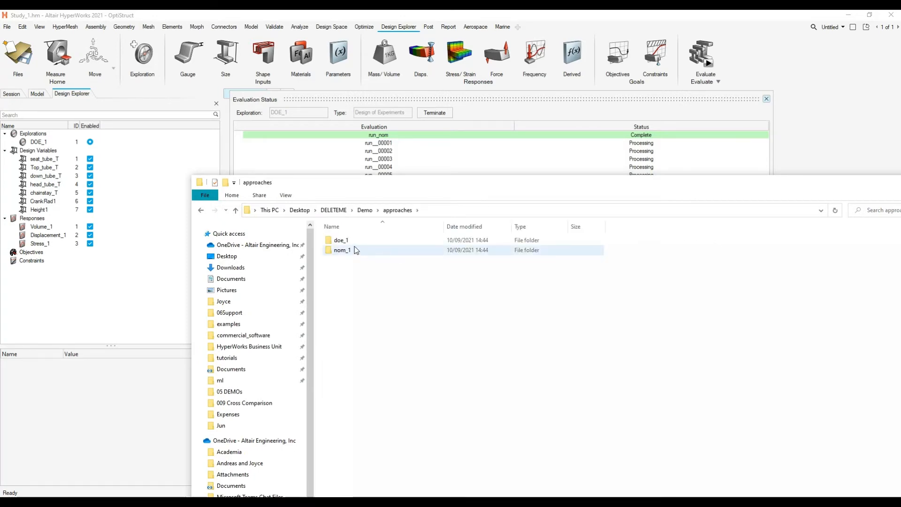
pyautogui.doubleClick(343, 240)
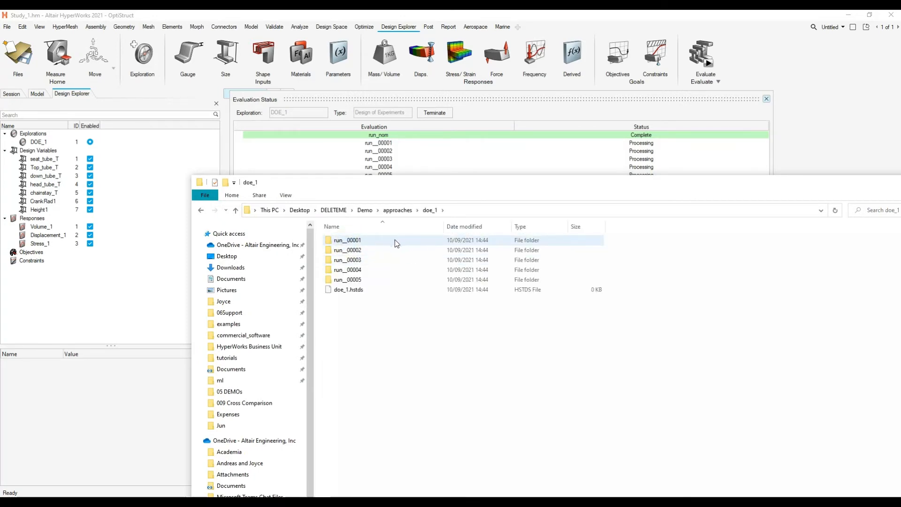
# - Examine the solver files in the m_1 folder of run__00004
pyautogui.doubleClick(359, 269)
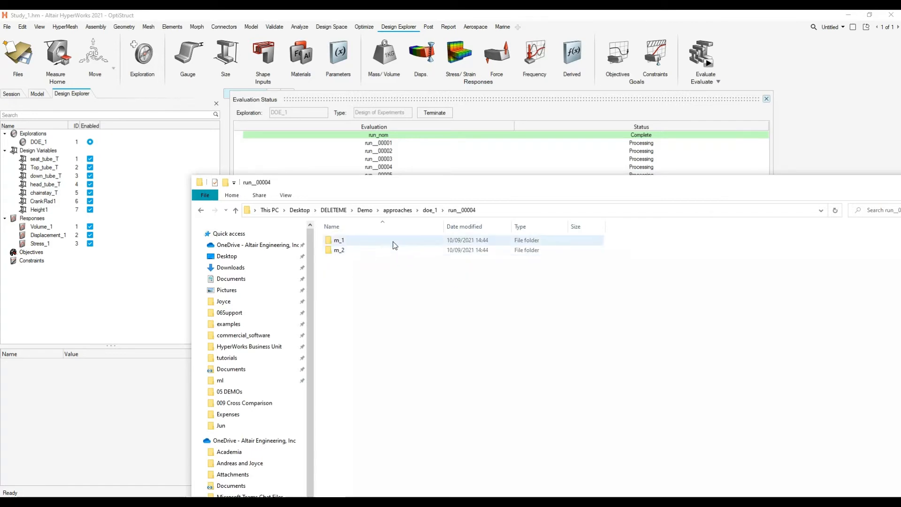
pyautogui.click(365, 255)
pyautogui.click(432, 212)
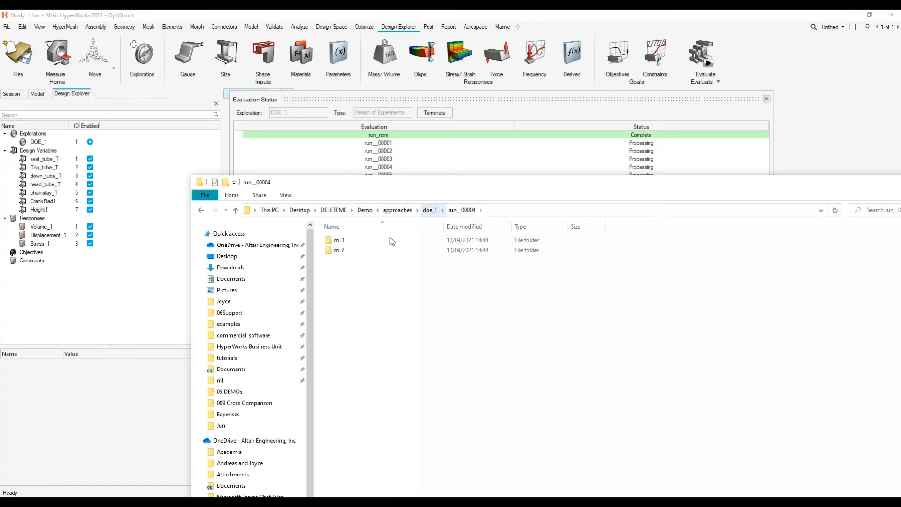
pyautogui.click(353, 244)
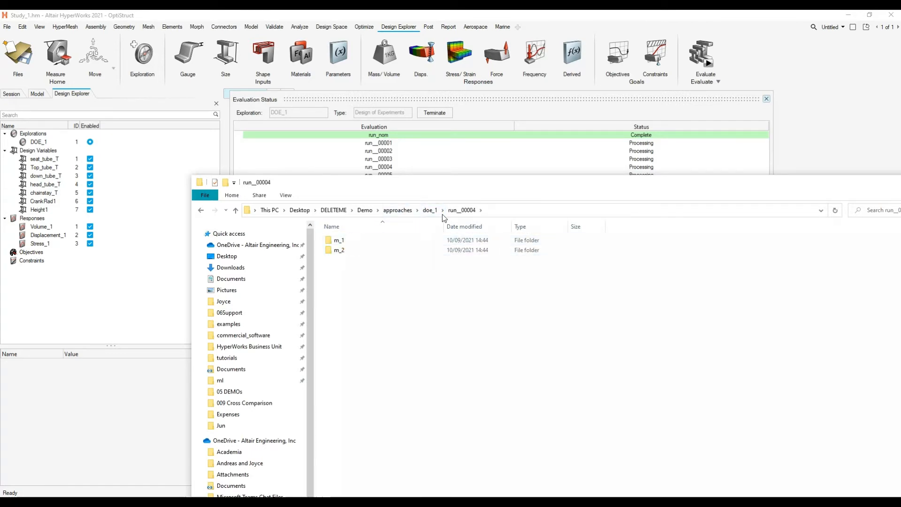
pyautogui.doubleClick(356, 240)
pyautogui.click(362, 251)
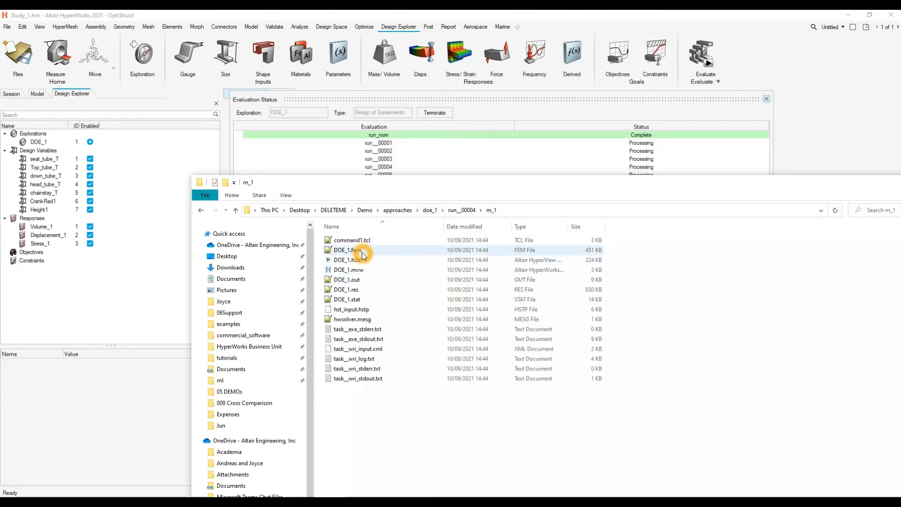
pyautogui.click(365, 264)
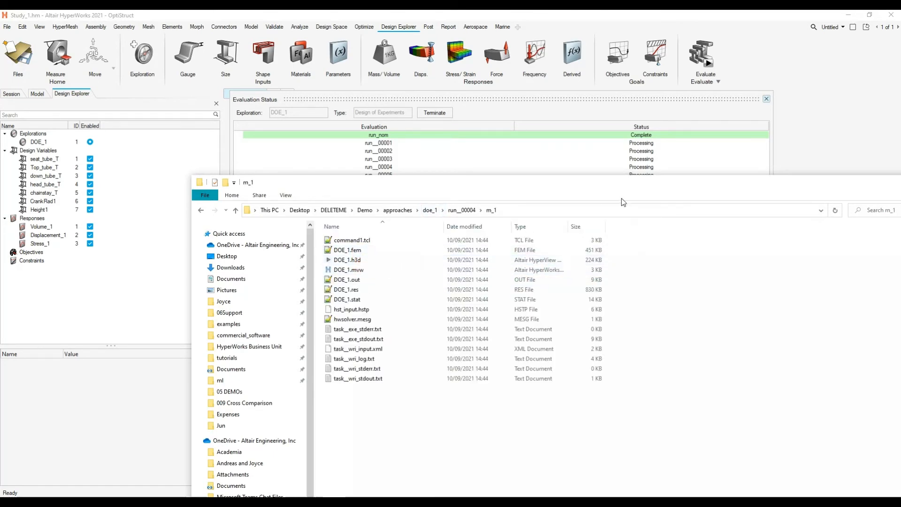
# - Go back through approaches to the Demo study folder, then return to the evaluation status in HyperWorks
pyautogui.moveTo(623, 185); pyautogui.dragTo(539, 247)
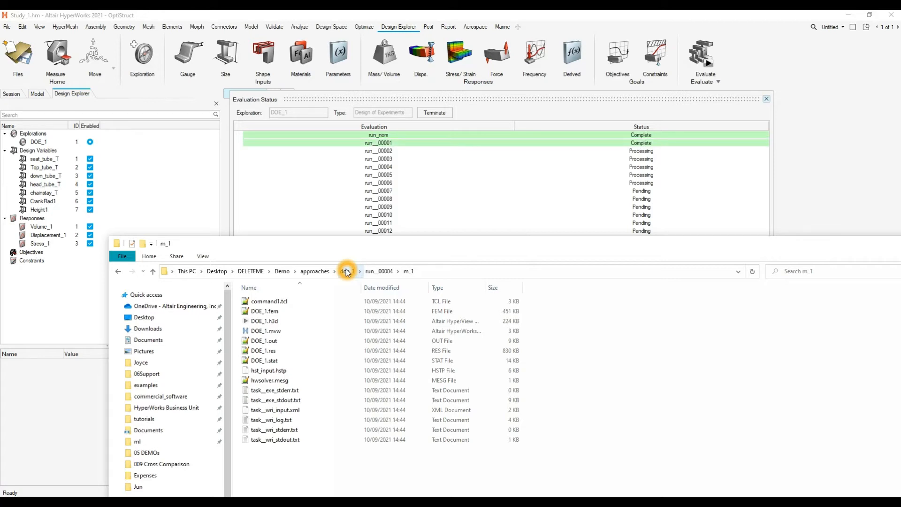
pyautogui.click(314, 271)
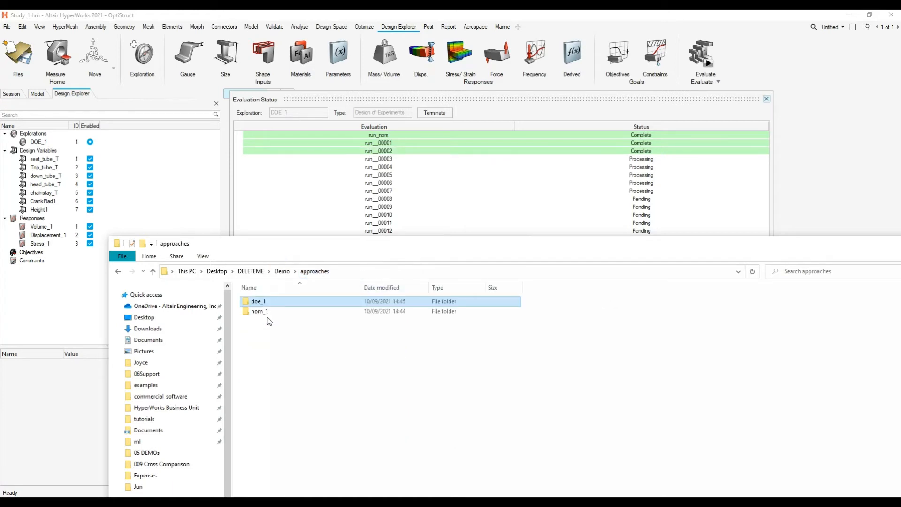
pyautogui.click(282, 271)
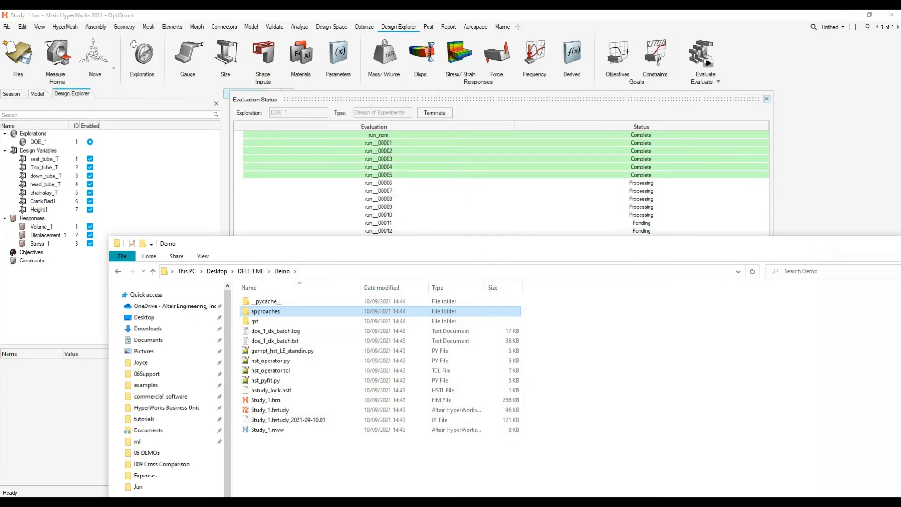
pyautogui.click(900, 243)
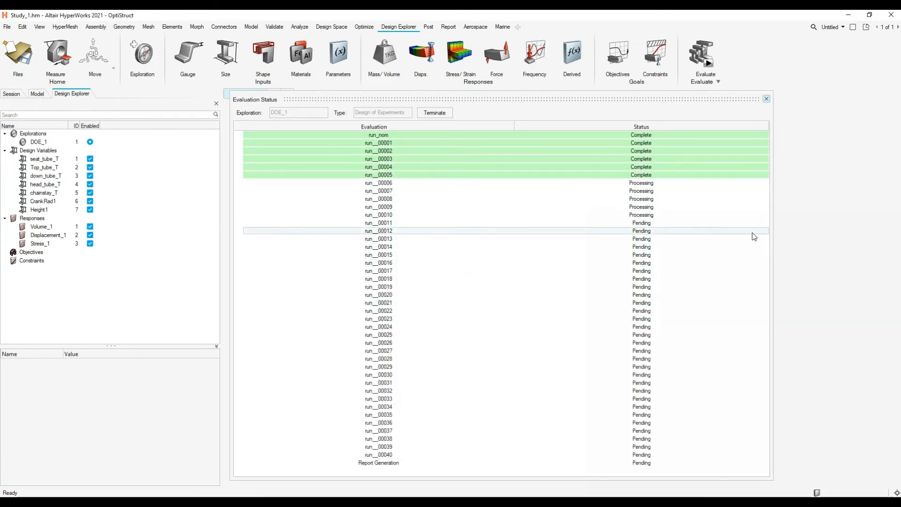
pyautogui.click(744, 248)
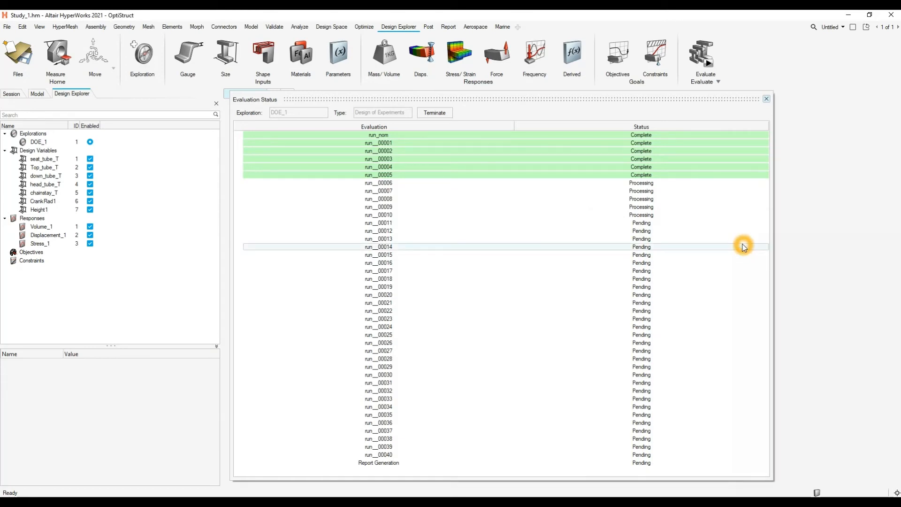
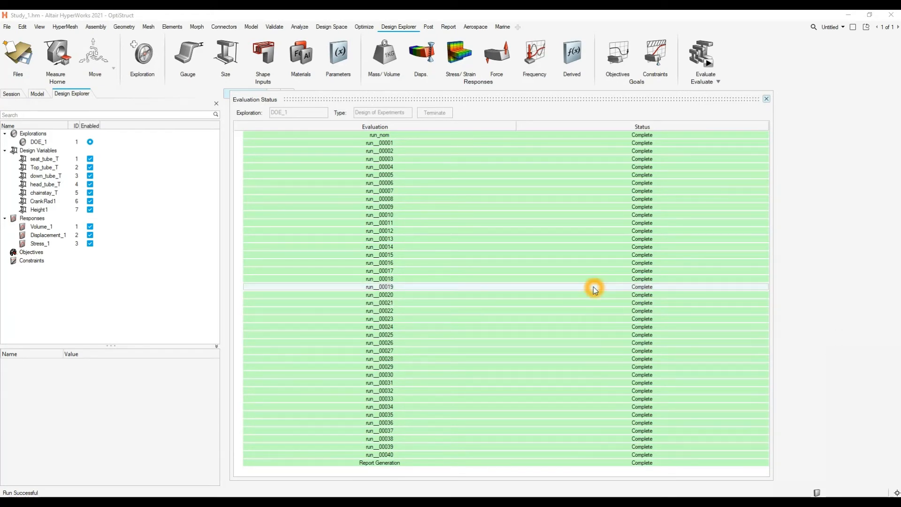
# - Close the evaluation status and open the DOE_1 results, widening the run summary to show every variable and response column
pyautogui.click(766, 99)
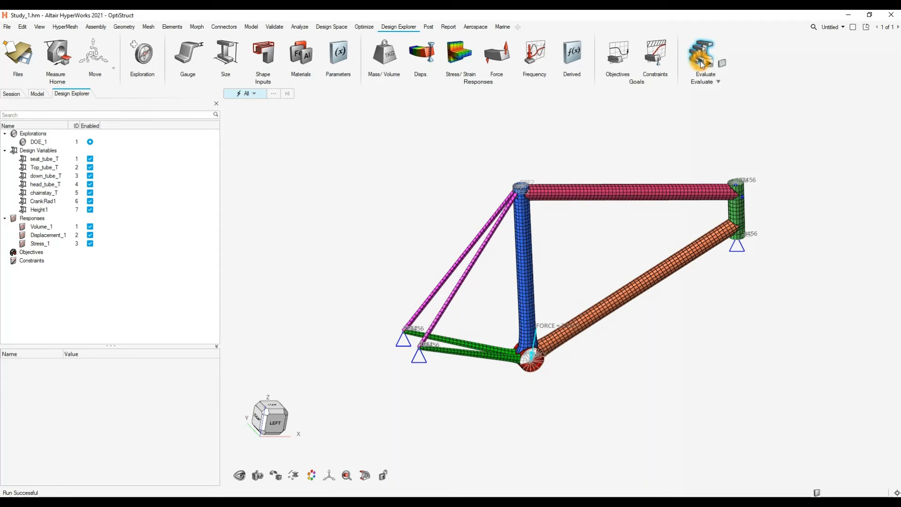
pyautogui.click(721, 63)
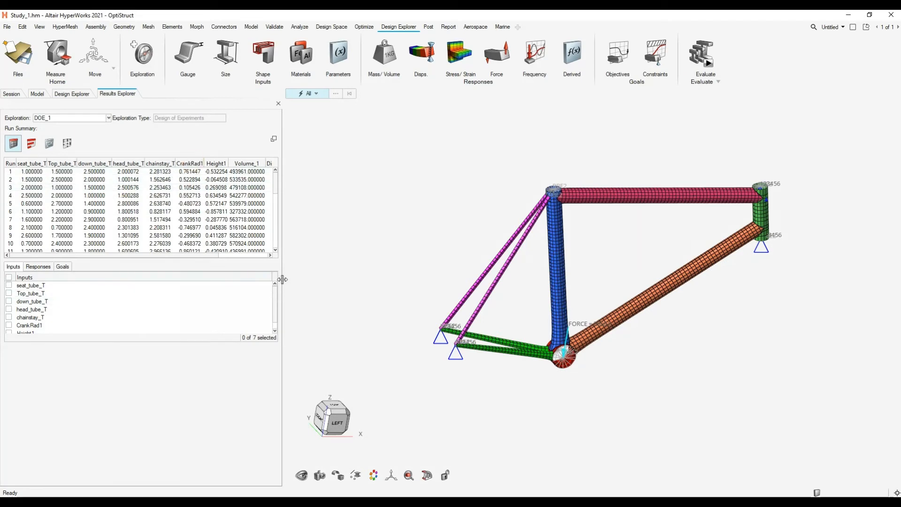
pyautogui.moveTo(282, 280); pyautogui.dragTo(360, 280)
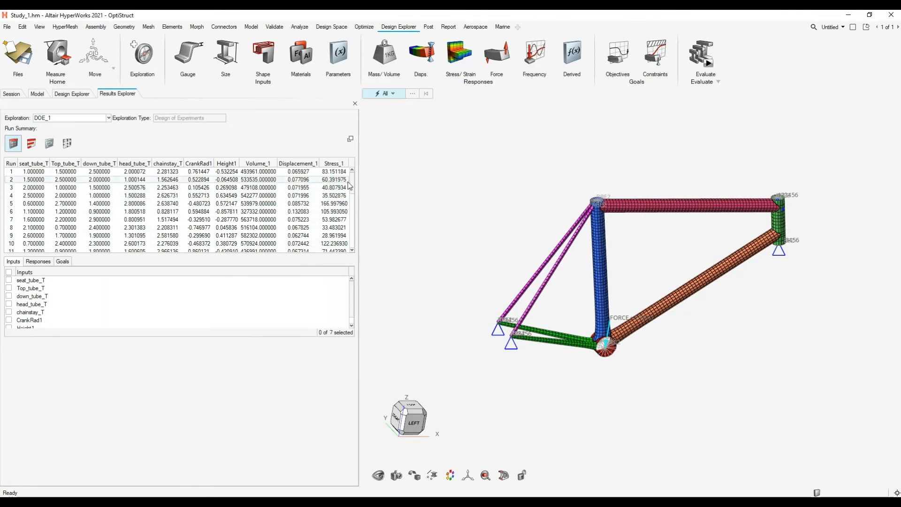
pyautogui.moveTo(350, 180)
pyautogui.mouseDown()
pyautogui.moveTo(349, 243)
pyautogui.moveTo(348, 184)
pyautogui.mouseUp()
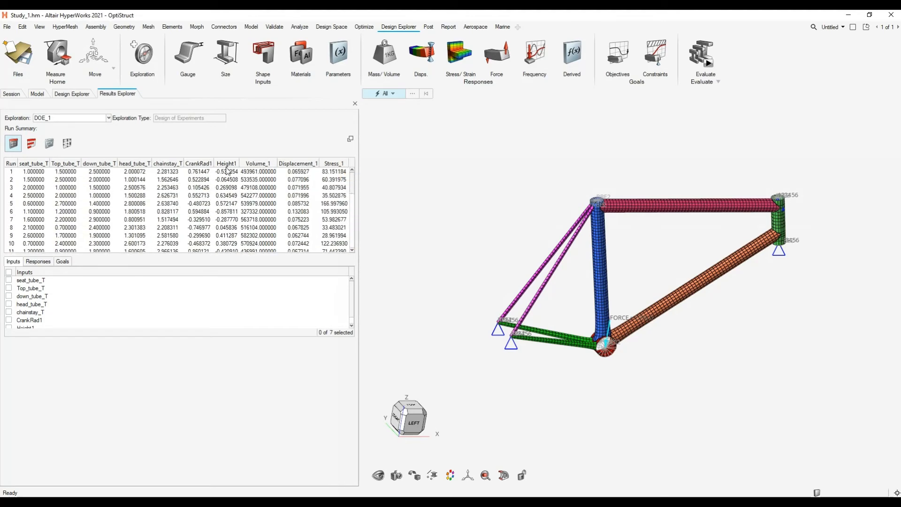
pyautogui.click(114, 235)
# - Show the linear effects of all design variables on Volume_1 and inspect their contour on the bike frame
pyautogui.click(31, 143)
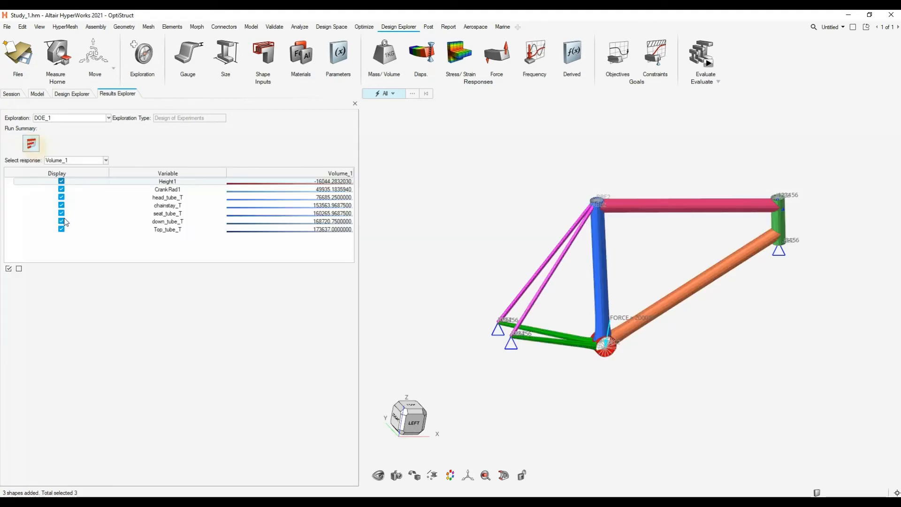
pyautogui.moveTo(649, 259); pyautogui.dragTo(622, 269, button='right')
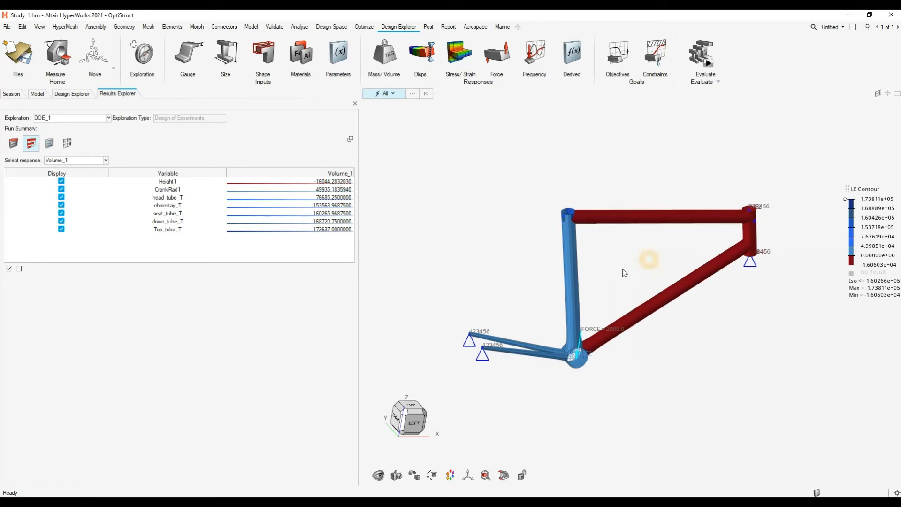
pyautogui.moveTo(645, 266); pyautogui.dragTo(632, 277)
pyautogui.moveTo(644, 268)
pyautogui.mouseDown(button='middle')
pyautogui.moveTo(556, 299)
pyautogui.moveTo(659, 276)
pyautogui.moveTo(651, 280)
pyautogui.mouseUp(button='middle')
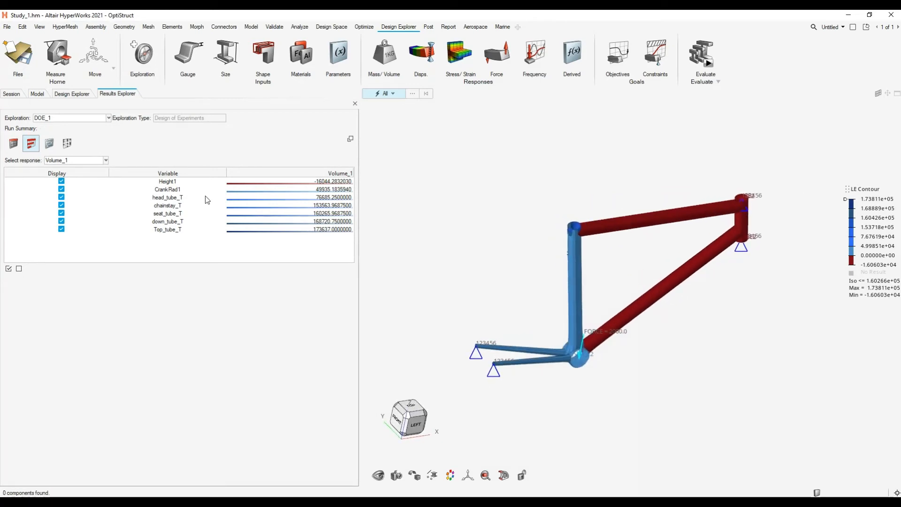
# - View the linear effects for Displacement_1 and Stress_1, and return to Volume_1
pyautogui.click(75, 160)
pyautogui.click(65, 173)
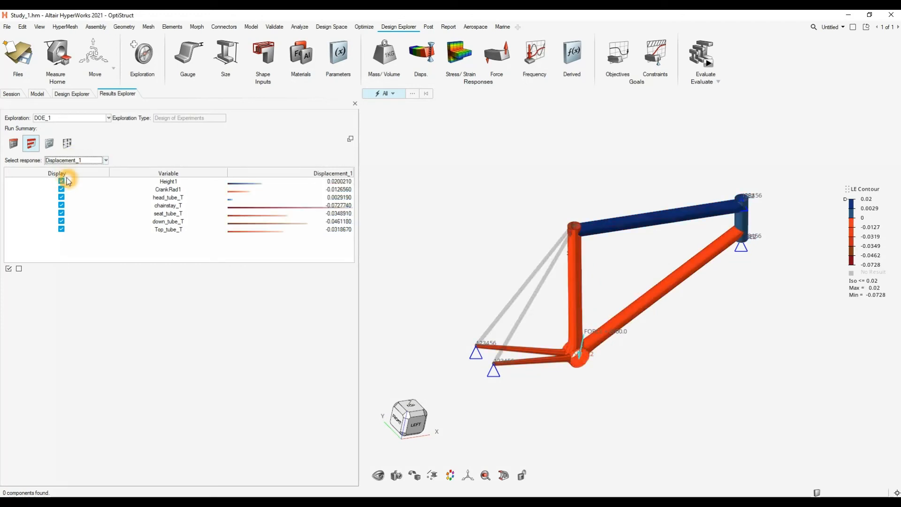
pyautogui.click(82, 160)
pyautogui.click(73, 181)
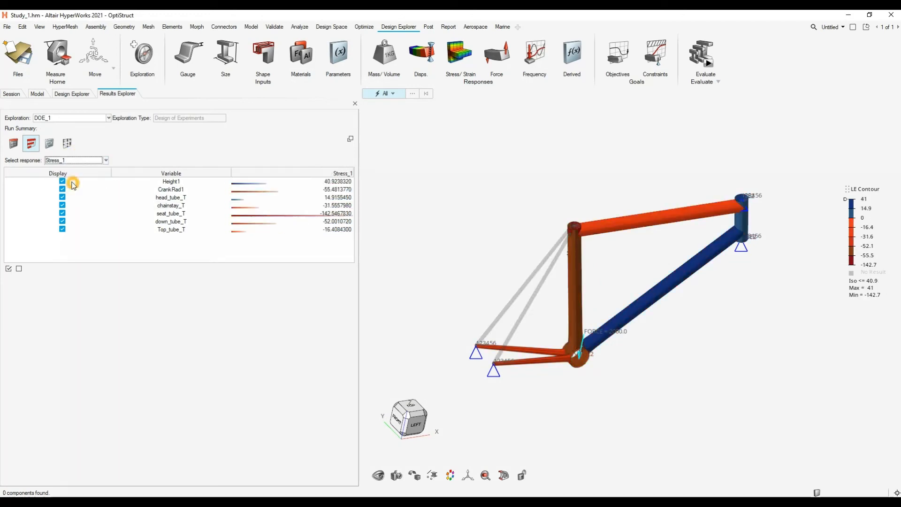
pyautogui.click(103, 160)
pyautogui.click(99, 187)
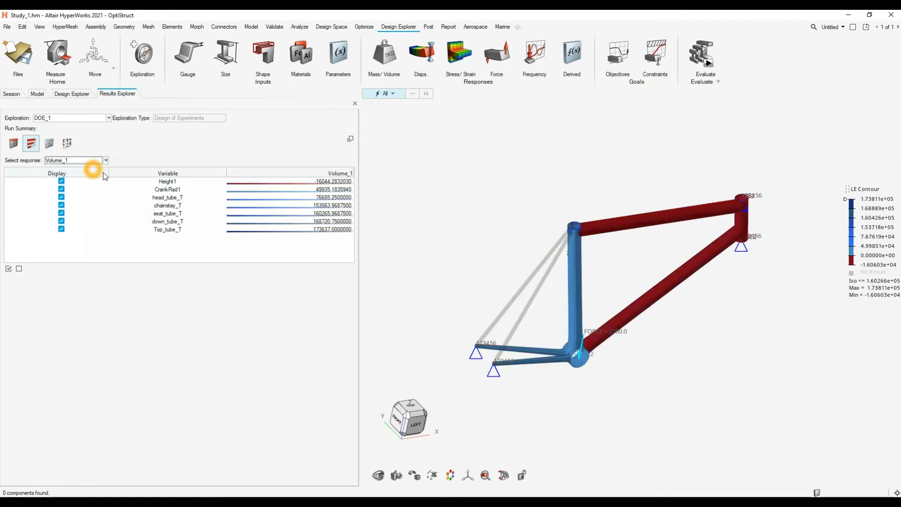
# - Examine how each thickness and shape variable affects Volume_1 in the effects table and on the frame
pyautogui.moveTo(629, 279); pyautogui.dragTo(615, 227)
pyautogui.moveTo(627, 259)
pyautogui.mouseDown(button='middle')
pyautogui.moveTo(629, 238)
pyautogui.moveTo(625, 245)
pyautogui.mouseUp(button='middle')
pyautogui.scroll(3, 625, 245)
pyautogui.moveTo(623, 255); pyautogui.dragTo(629, 225, button='right')
pyautogui.scroll(-2, 629, 226)
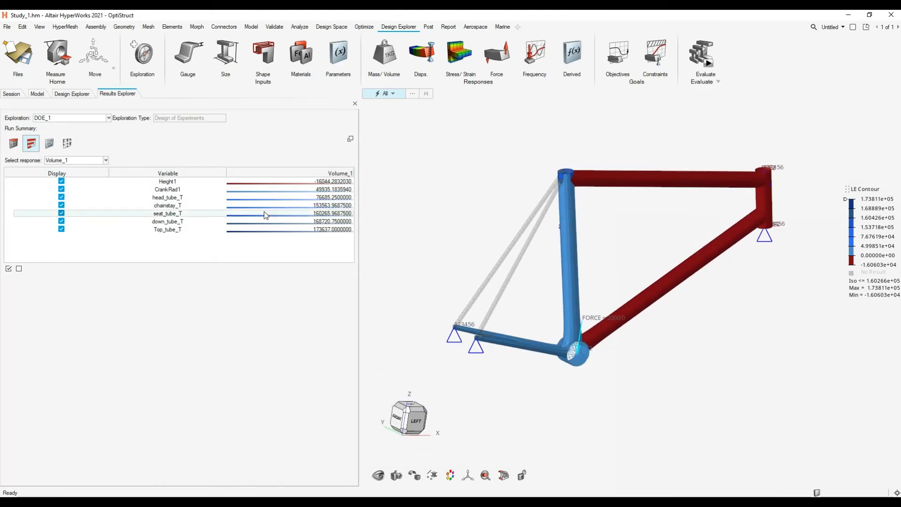
pyautogui.click(163, 195)
pyautogui.click(179, 202)
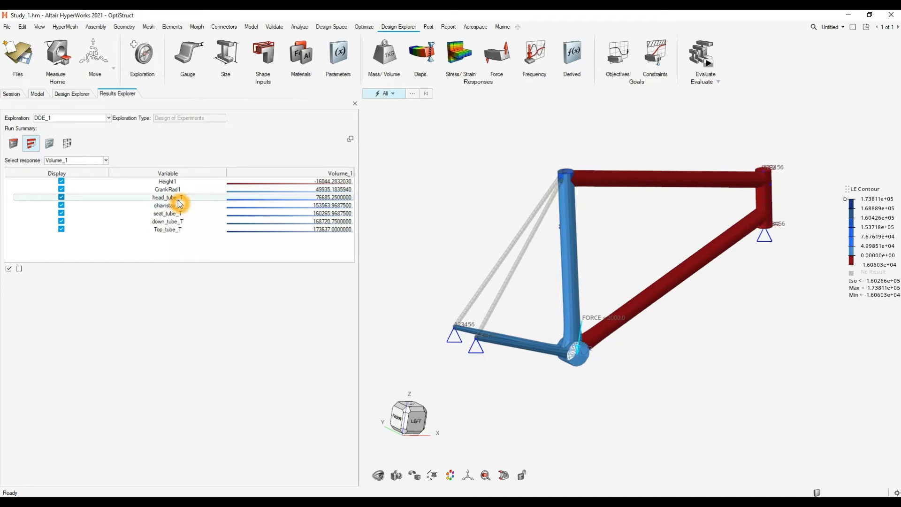
pyautogui.click(331, 199)
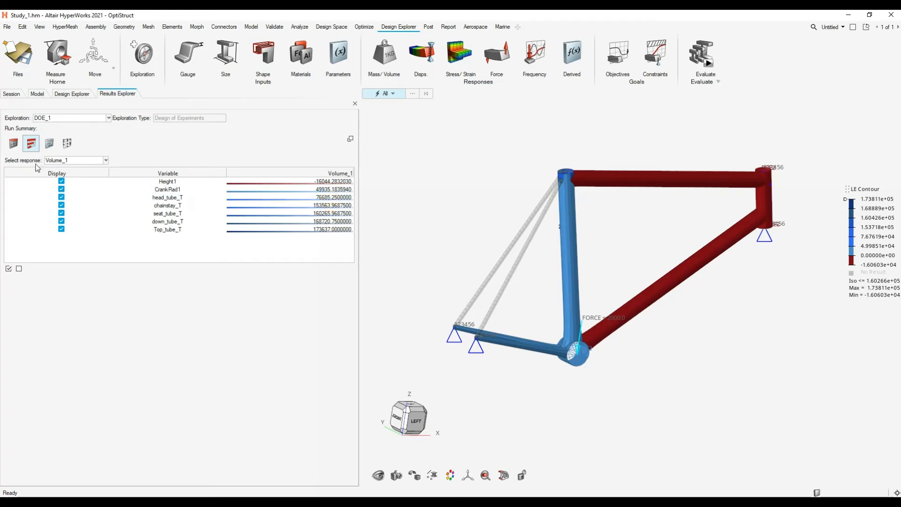
# - Examine the variable effects on Stress_1 and switch the response to Displacement_1
pyautogui.click(83, 161)
pyautogui.click(79, 180)
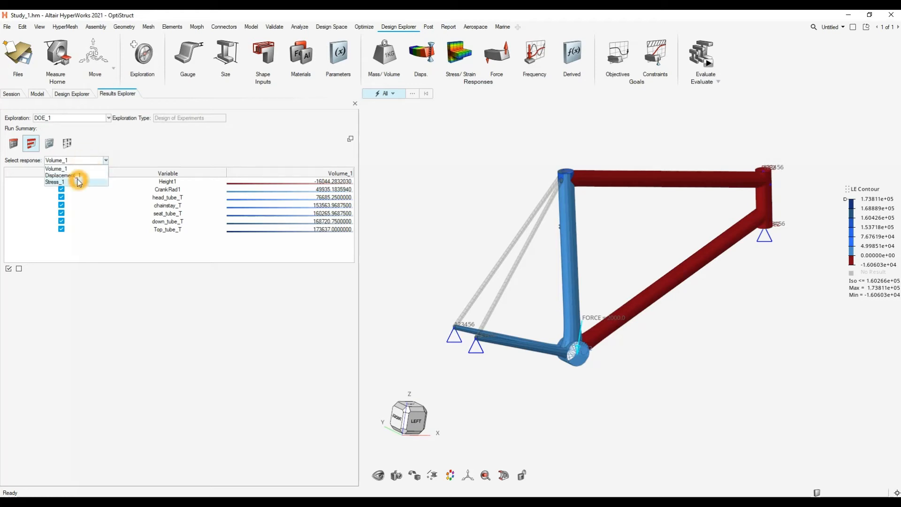
pyautogui.click(518, 218)
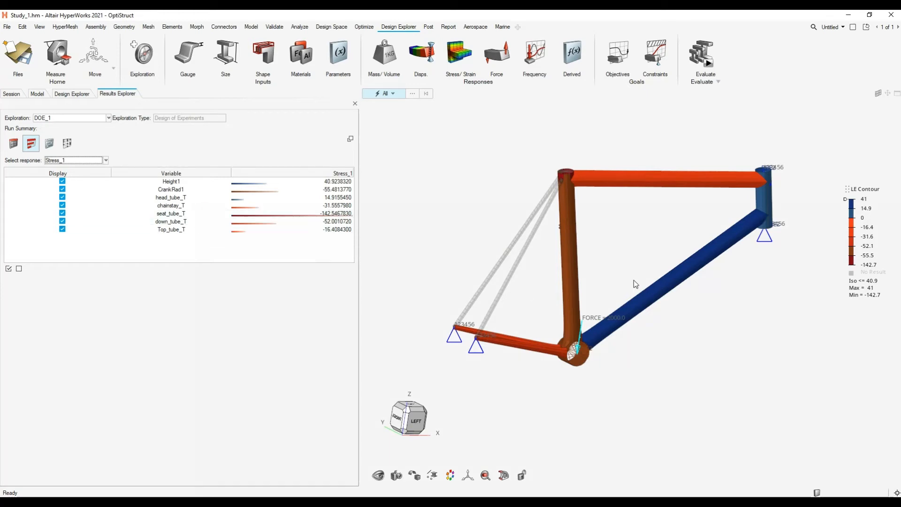
pyautogui.click(653, 239)
pyautogui.click(293, 185)
pyautogui.click(290, 194)
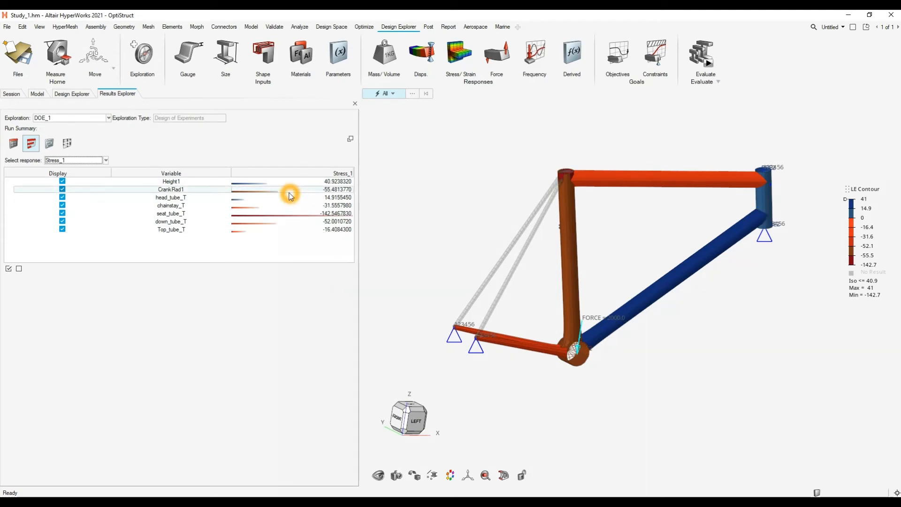
pyautogui.click(91, 165)
pyautogui.click(73, 180)
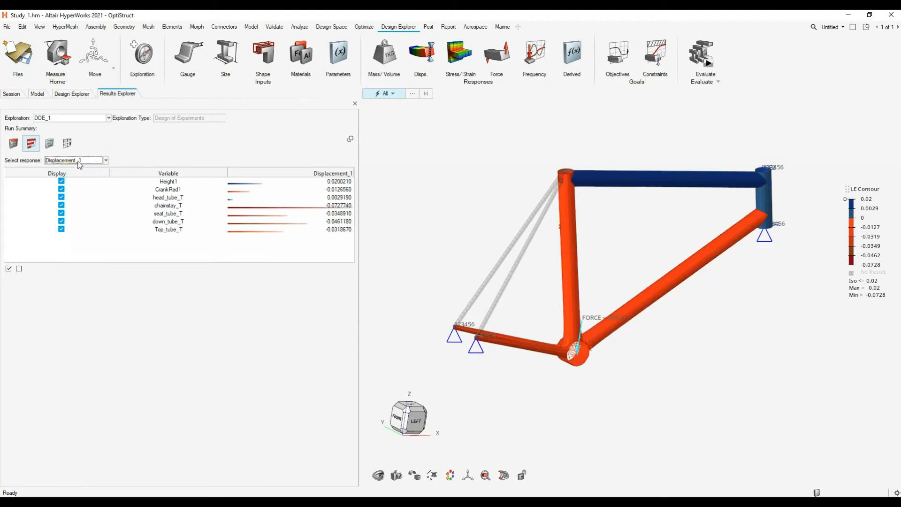
# - Open the Trade Off view of DOE_1 and orient the frame model to a front-left view
pyautogui.click(80, 163)
pyautogui.click(50, 145)
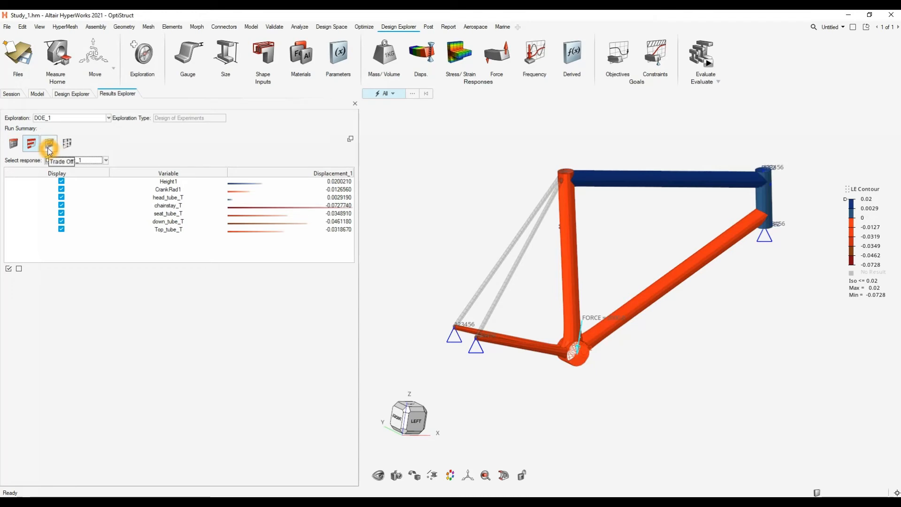
pyautogui.click(67, 146)
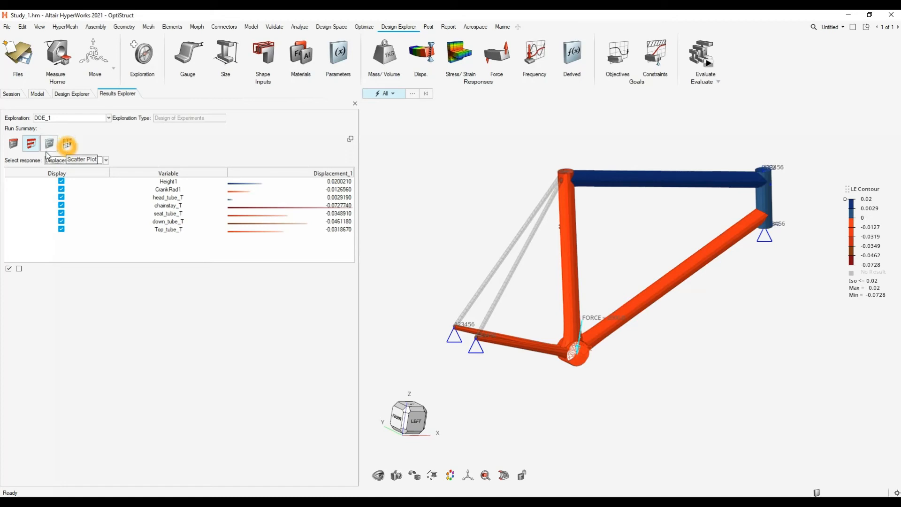
pyautogui.click(49, 145)
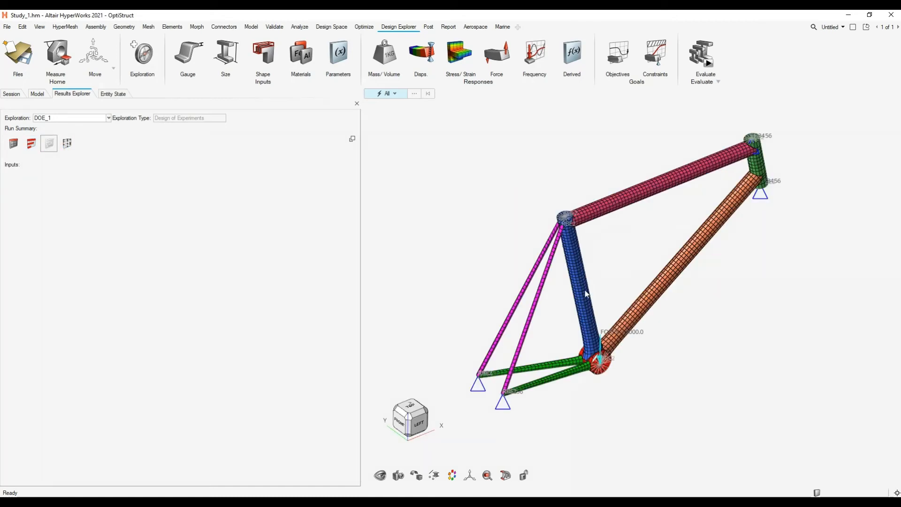
pyautogui.moveTo(575, 249); pyautogui.dragTo(599, 248, button='middle')
pyautogui.moveTo(599, 247); pyautogui.dragTo(625, 196, button='right')
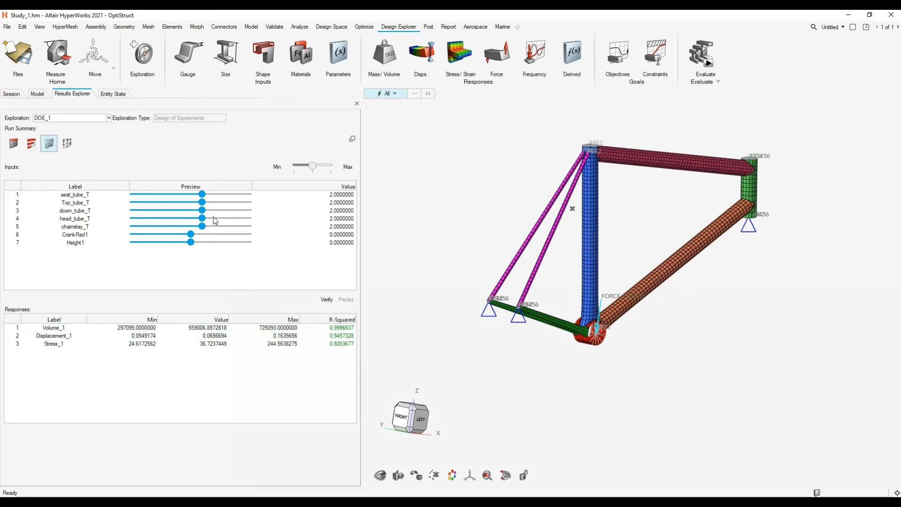
# - Reduce seat_tube_T to about 1.17 in the trade-off inputs and check the predicted responses
pyautogui.moveTo(202, 195); pyautogui.dragTo(164, 194)
pyautogui.click(339, 204)
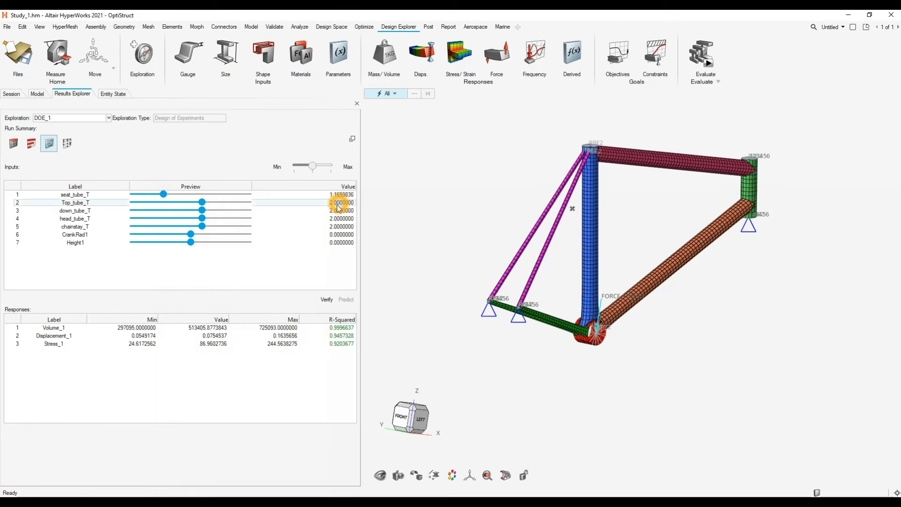
pyautogui.click(339, 193)
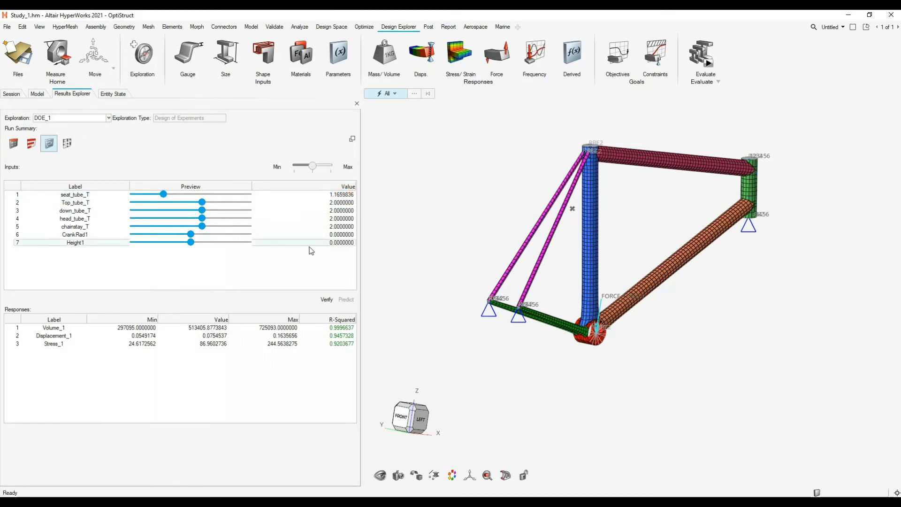
pyautogui.click(214, 208)
pyautogui.click(179, 207)
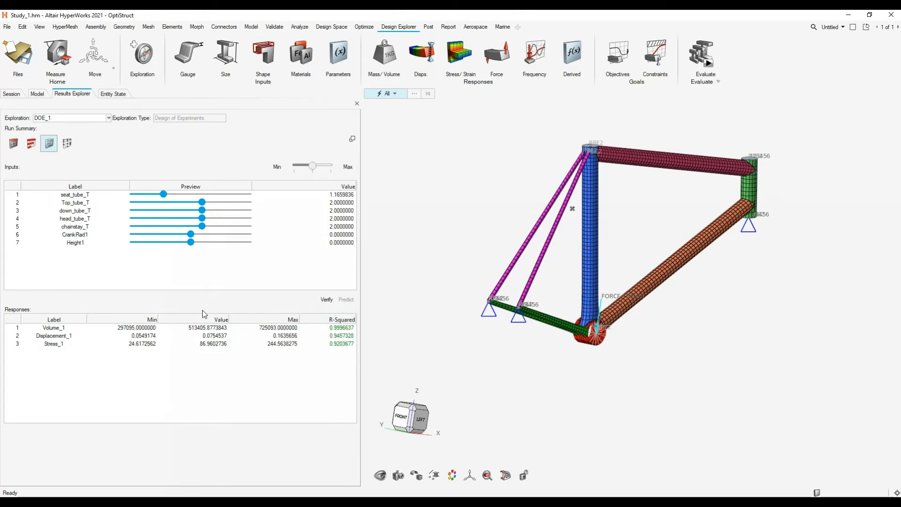
pyautogui.click(304, 351)
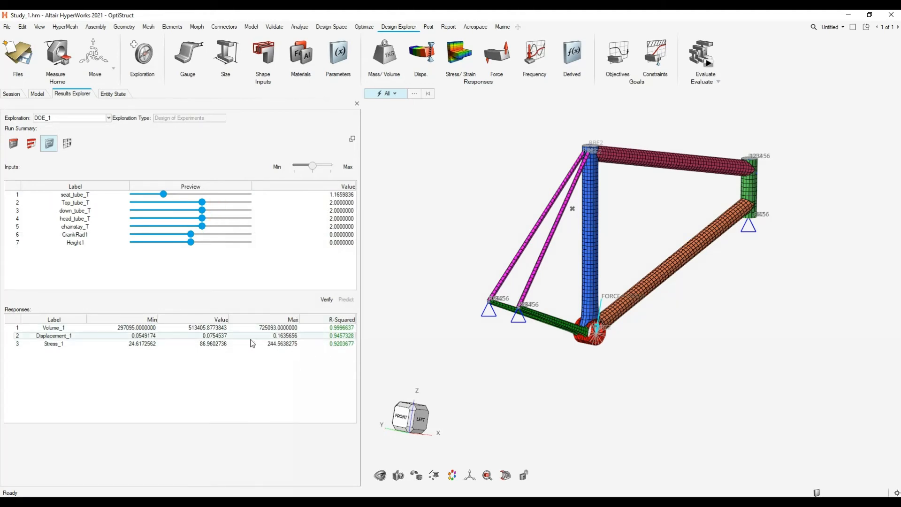
pyautogui.click(223, 346)
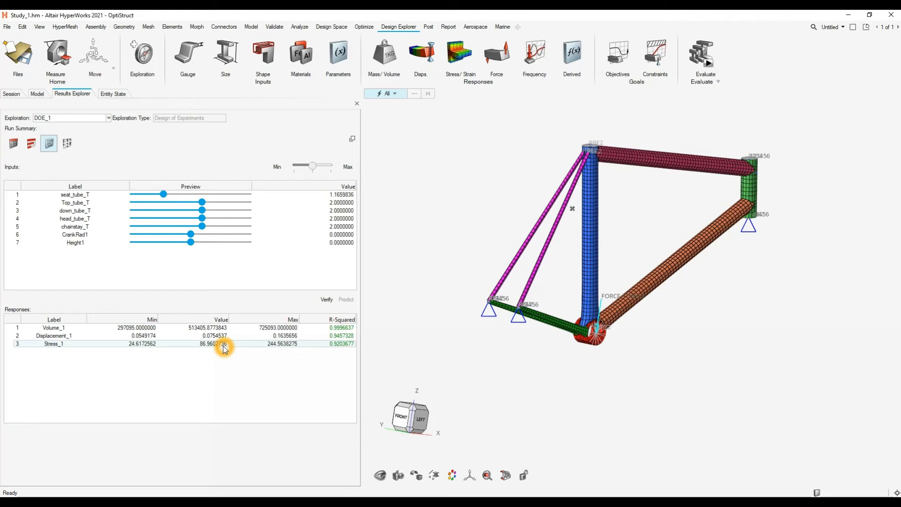
# - Set Top_tube_T to about 1.61, down_tube_T 2.39, head_tube_T 1.00, chainstay_T 3.0, CrankRad1 -0.16 and Height1 0.22
pyautogui.moveTo(201, 202); pyautogui.dragTo(248, 227)
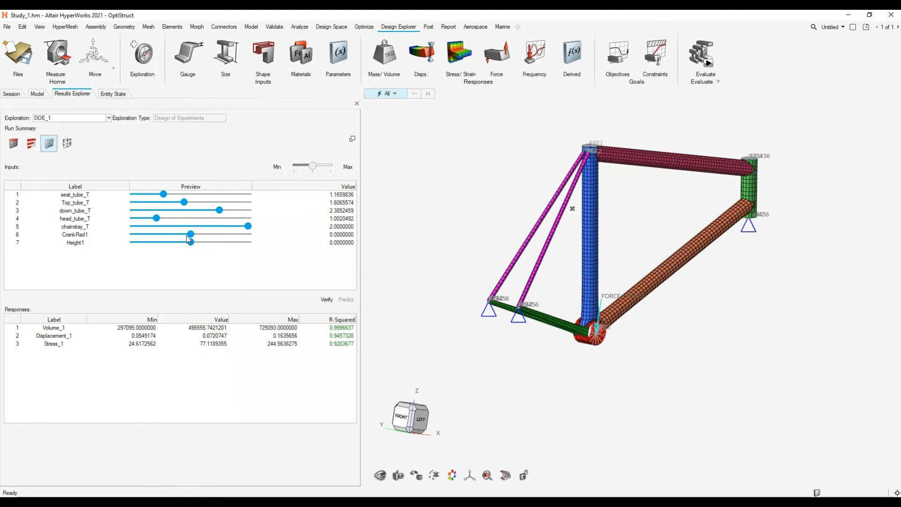
pyautogui.click(189, 235)
pyautogui.click(191, 243)
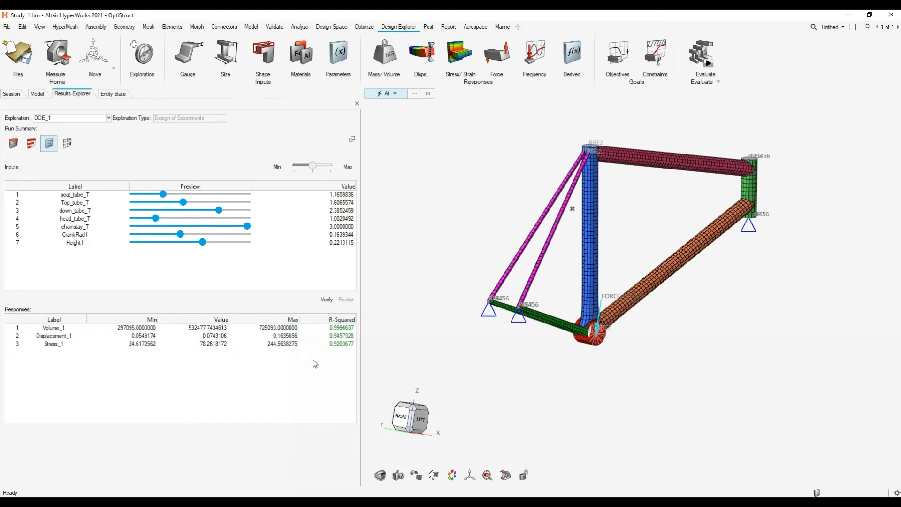
pyautogui.click(286, 380)
# - Return to the run summary table, sort the runs by Volume_1 in ascending order and select run 30
pyautogui.click(13, 143)
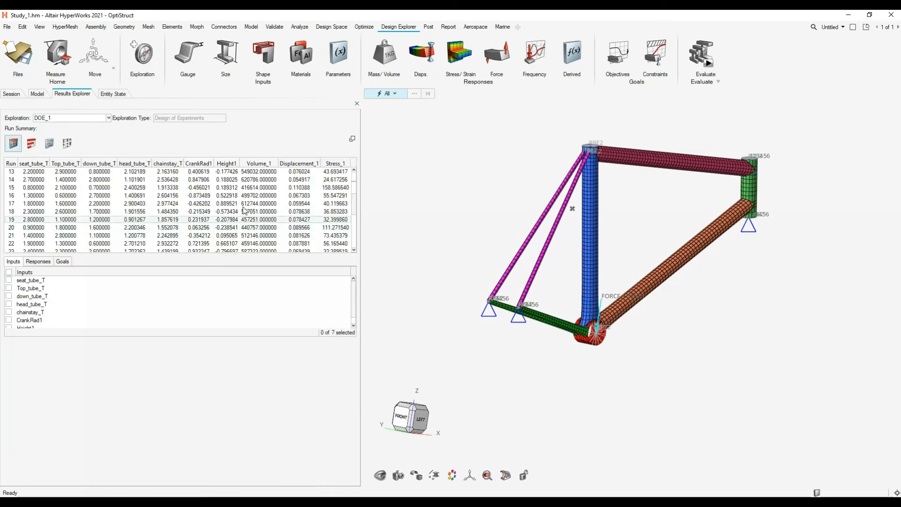
pyautogui.click(256, 163)
pyautogui.click(251, 179)
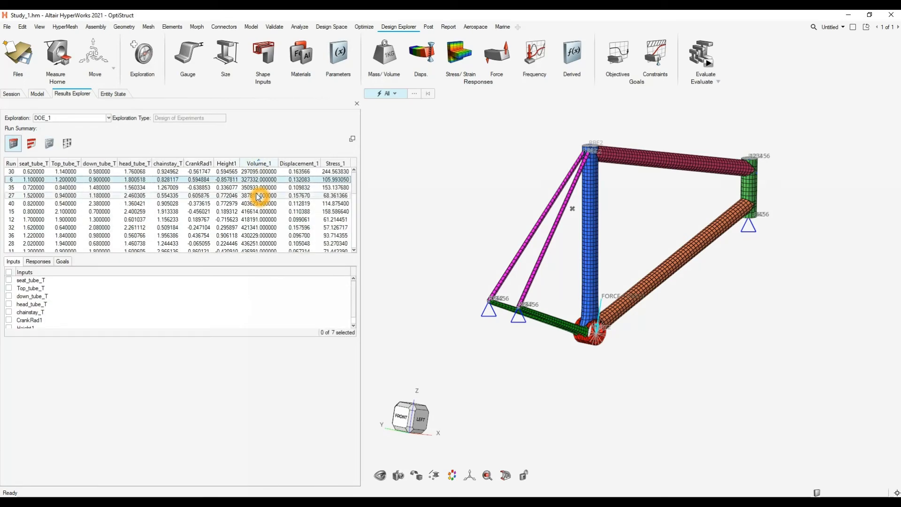
pyautogui.click(251, 172)
pyautogui.rightClick(244, 172)
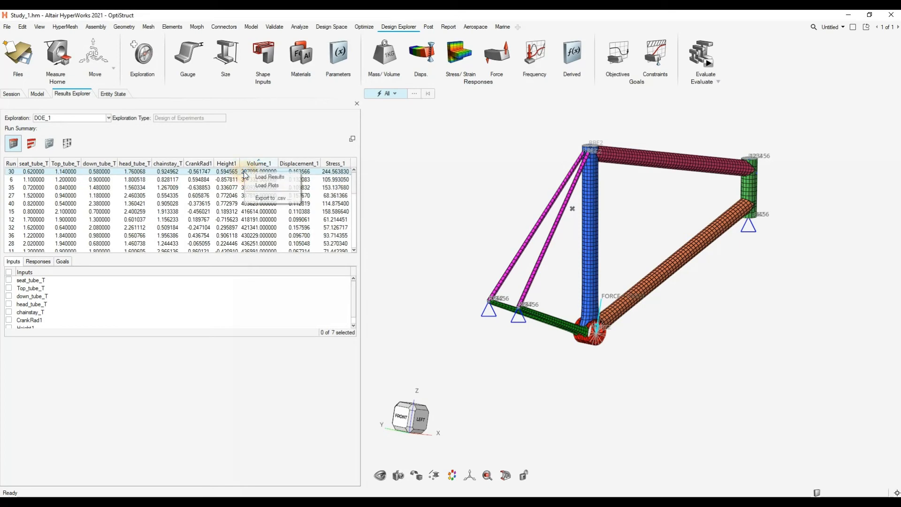
pyautogui.click(255, 164)
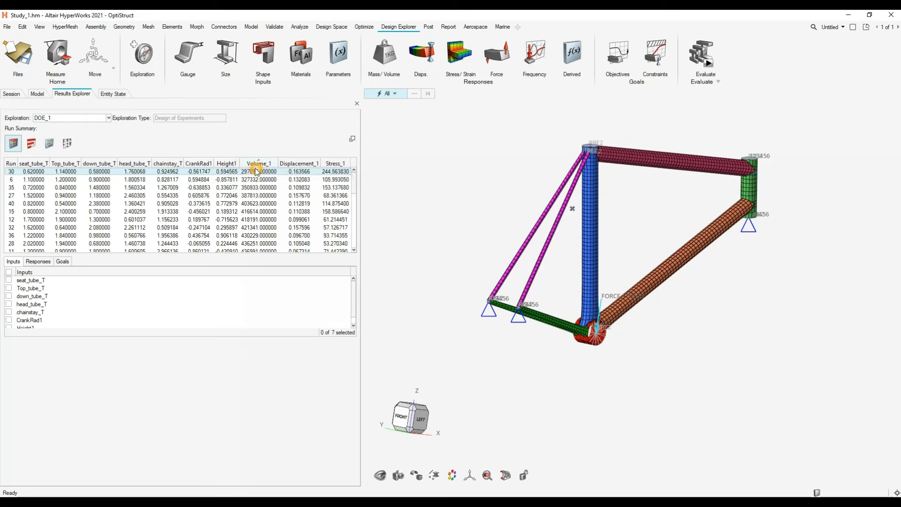
pyautogui.click(256, 164)
pyautogui.click(256, 164)
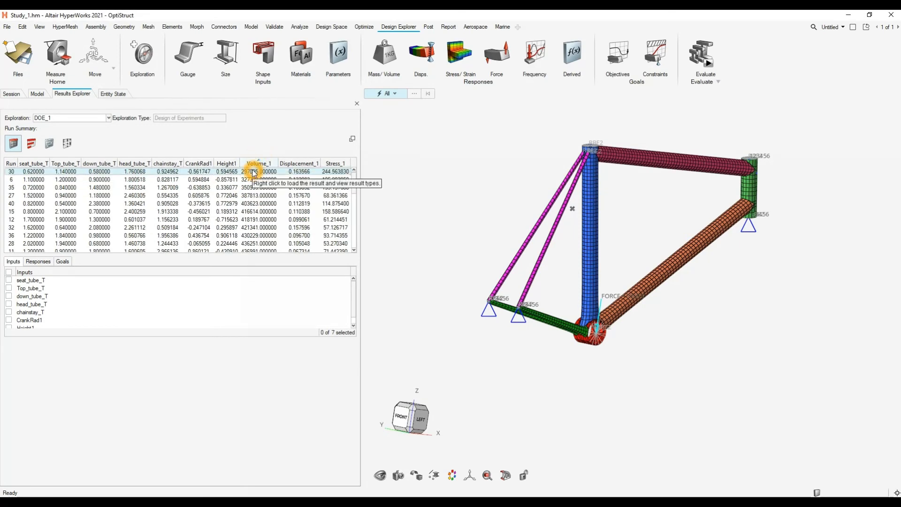
# - Load the results of run 30 beside the model and animate its displacement contour
pyautogui.rightClick(252, 172)
pyautogui.click(542, 282)
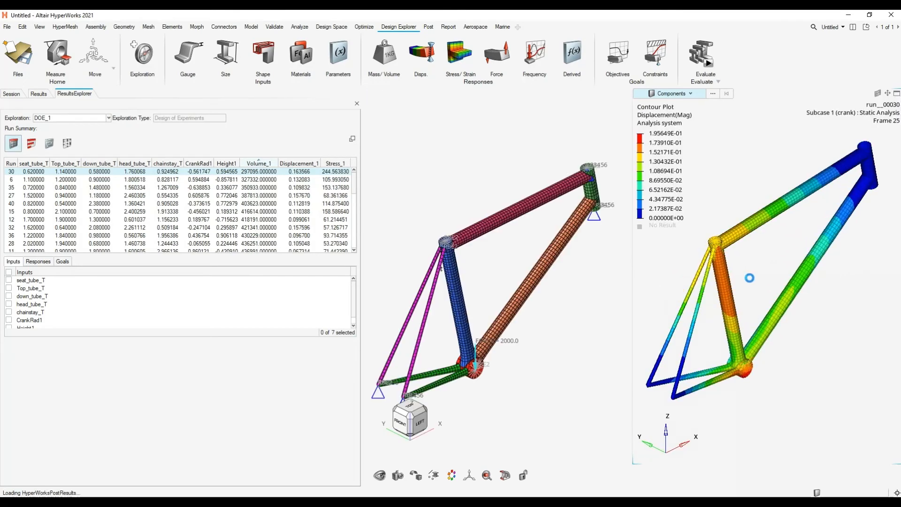
pyautogui.moveTo(731, 274)
pyautogui.mouseDown(button='middle')
pyautogui.moveTo(754, 252)
pyautogui.moveTo(764, 264)
pyautogui.moveTo(846, 274)
pyautogui.moveTo(807, 284)
pyautogui.moveTo(734, 272)
pyautogui.mouseUp(button='middle')
pyautogui.click(600, 475)
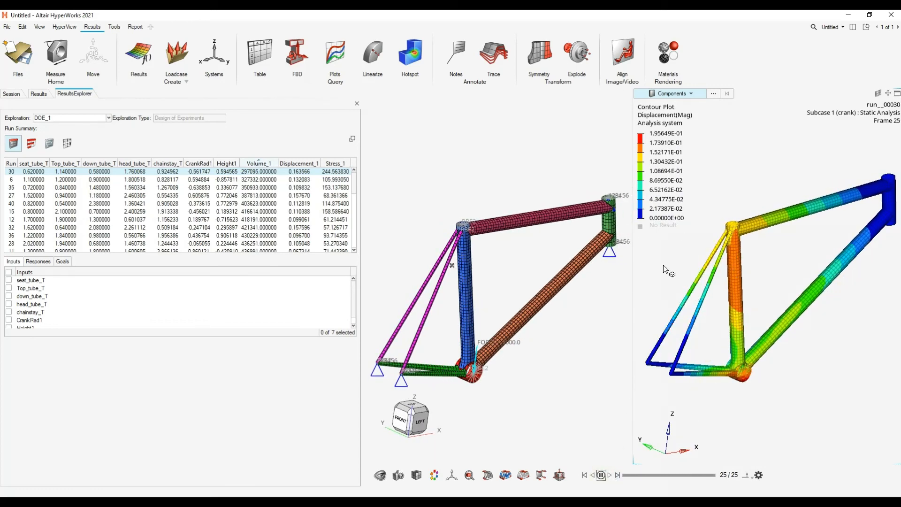
pyautogui.click(507, 476)
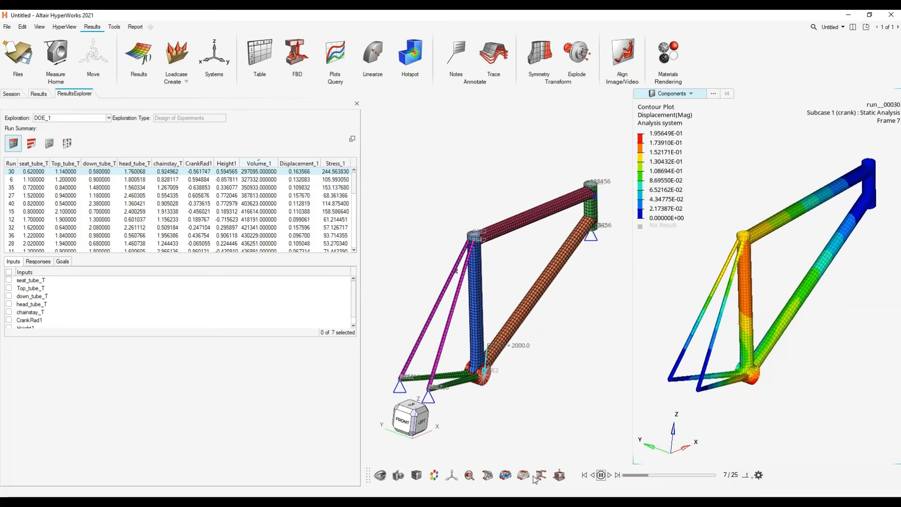
# - Contour the run 30 results with Element Stresses (2D & 3D), vonMises, using the Max layer
pyautogui.click(507, 476)
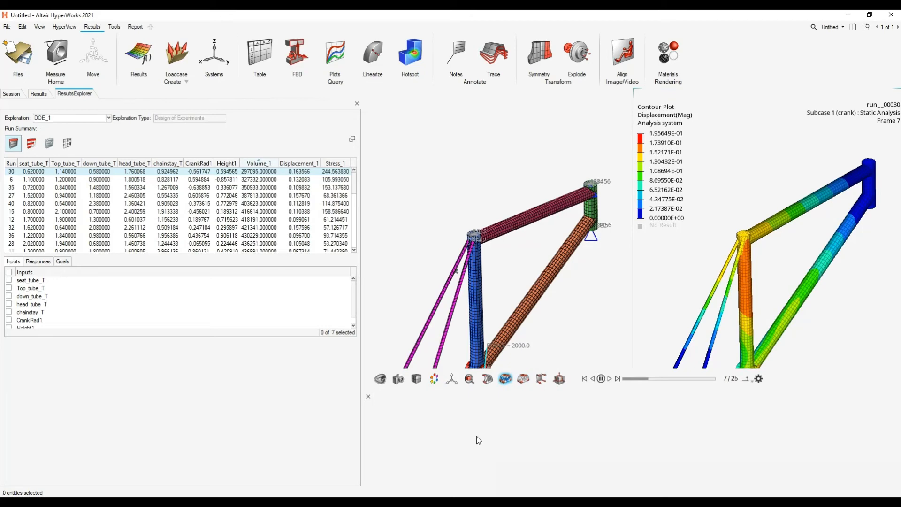
pyautogui.click(454, 408)
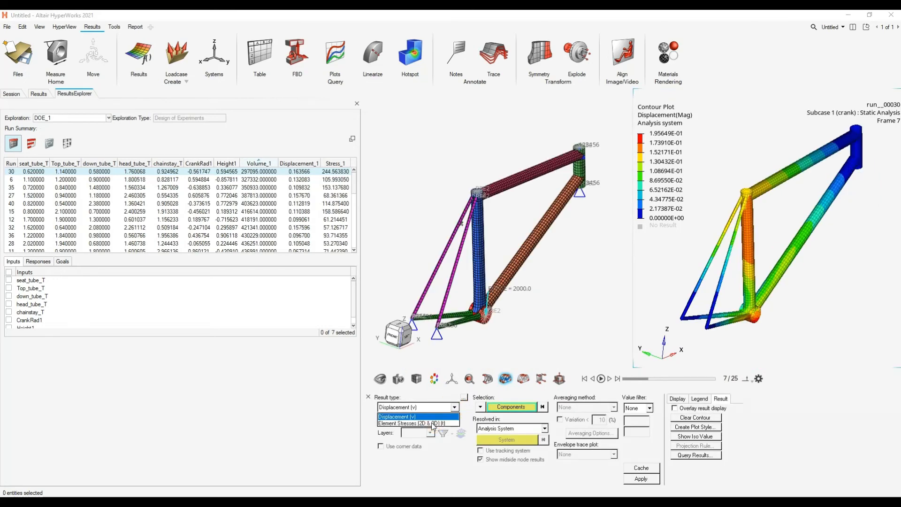
pyautogui.click(431, 422)
pyautogui.click(646, 479)
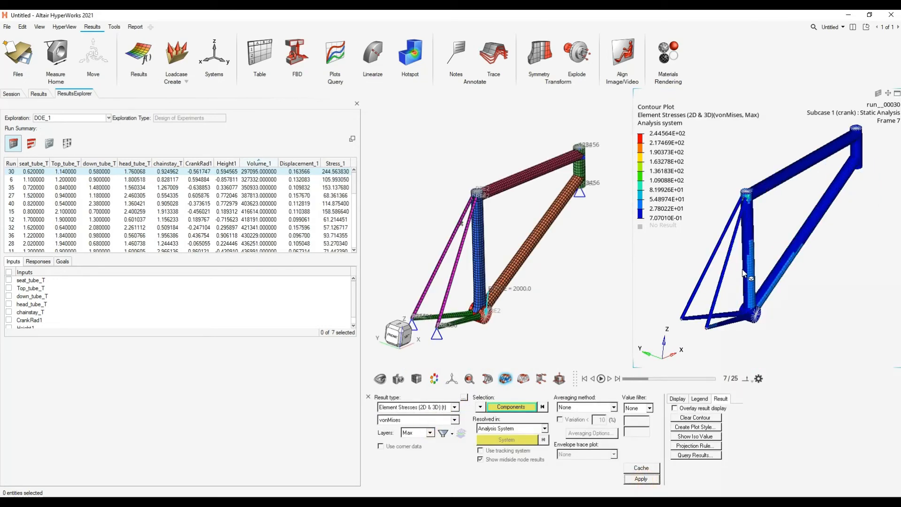
# - Animate the von Mises stress contour of run 30, close the contour settings and stop the animation
pyautogui.scroll(2, 759, 206)
pyautogui.moveTo(771, 212); pyautogui.dragTo(787, 227, button='middle')
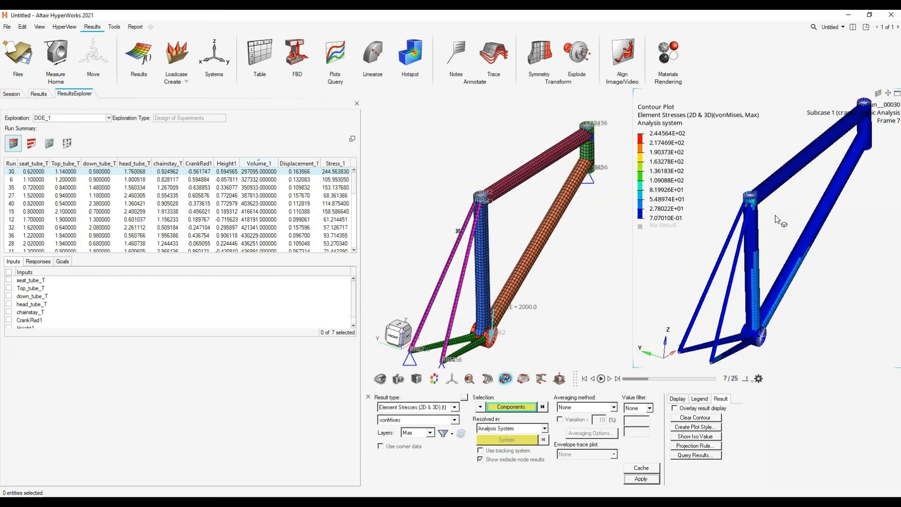
pyautogui.click(601, 379)
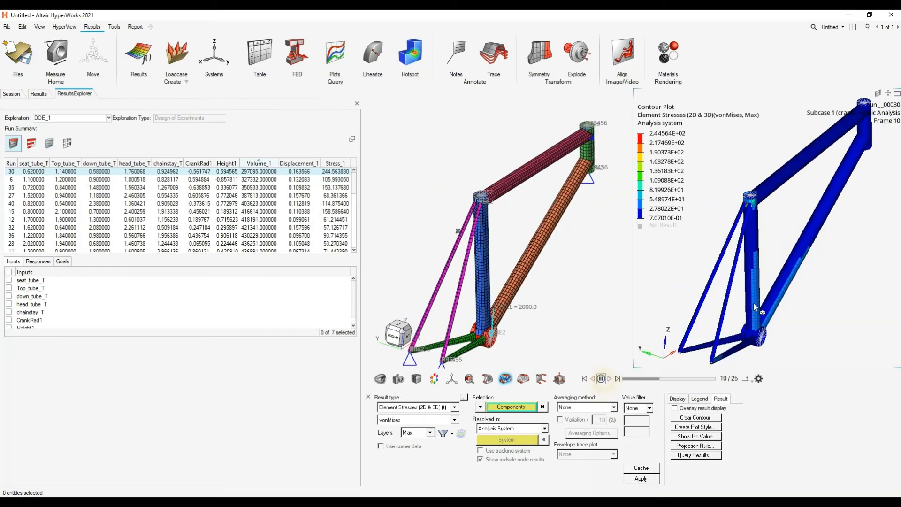
pyautogui.scroll(2, 732, 303)
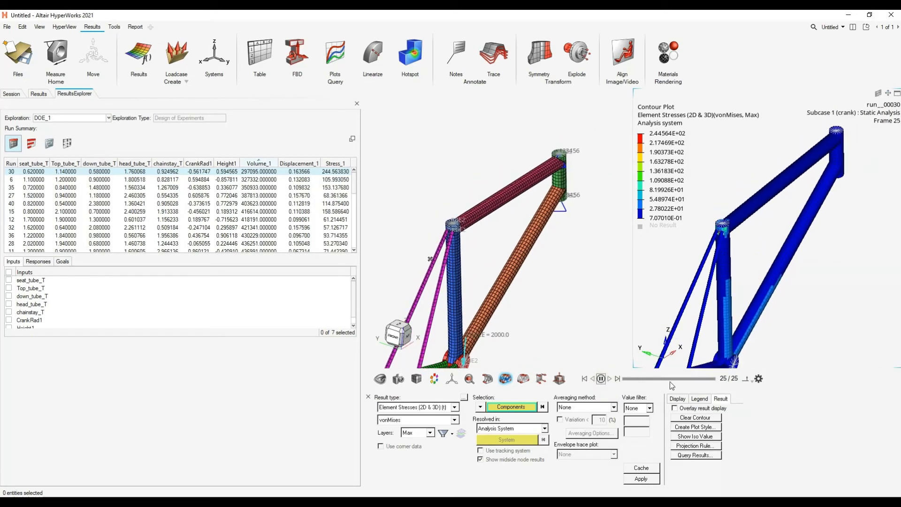
pyautogui.click(368, 397)
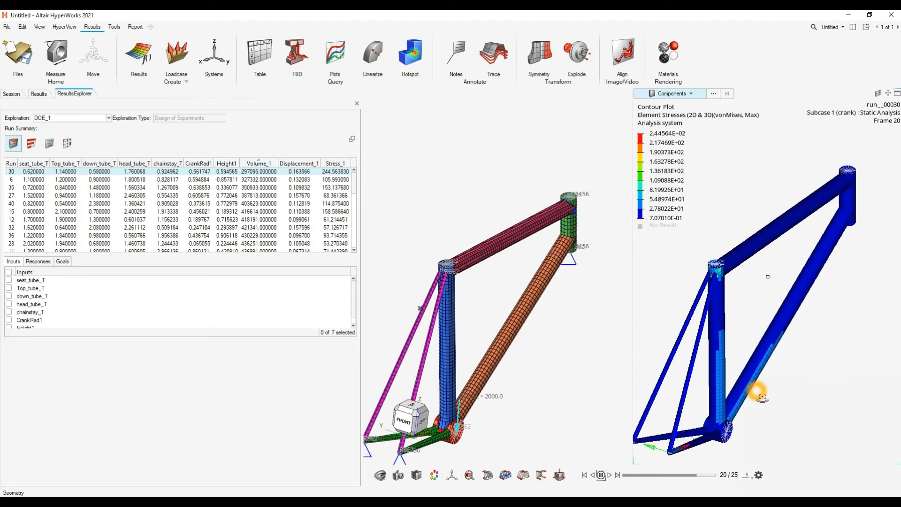
pyautogui.click(600, 475)
# - Set the deformed shape of the run 30 results to a uniform scale factor of 100
pyautogui.click(111, 28)
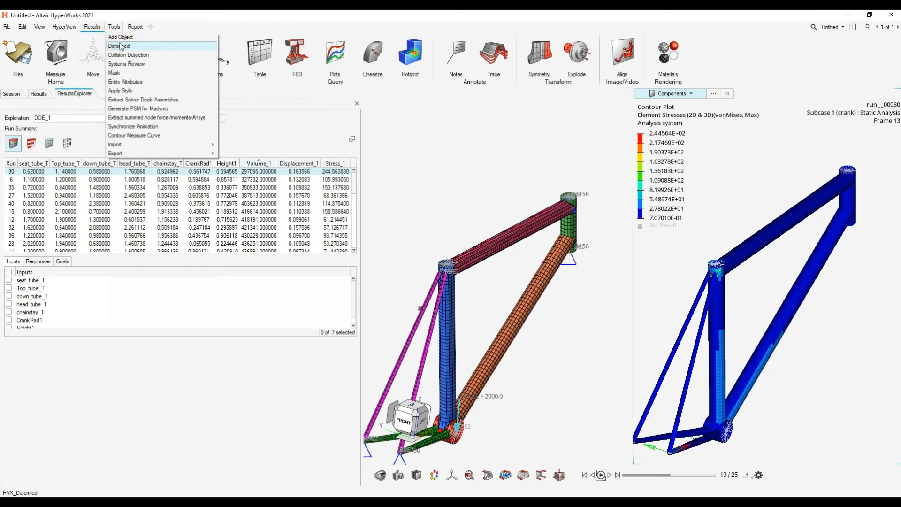
pyautogui.click(135, 44)
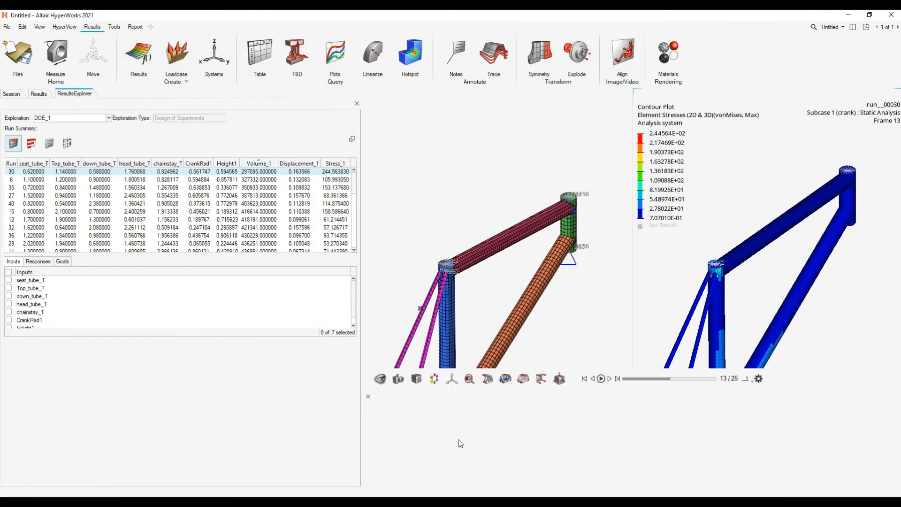
pyautogui.click(453, 447)
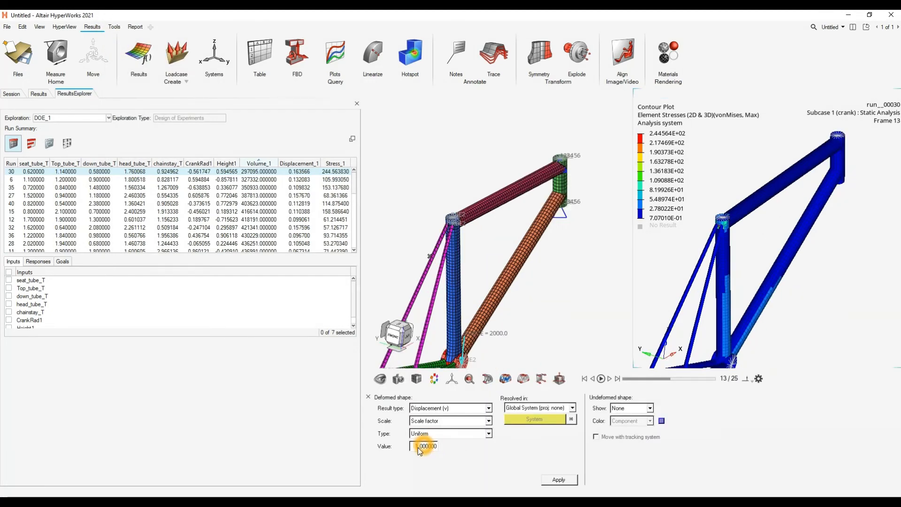
pyautogui.moveTo(417, 449); pyautogui.dragTo(453, 454)
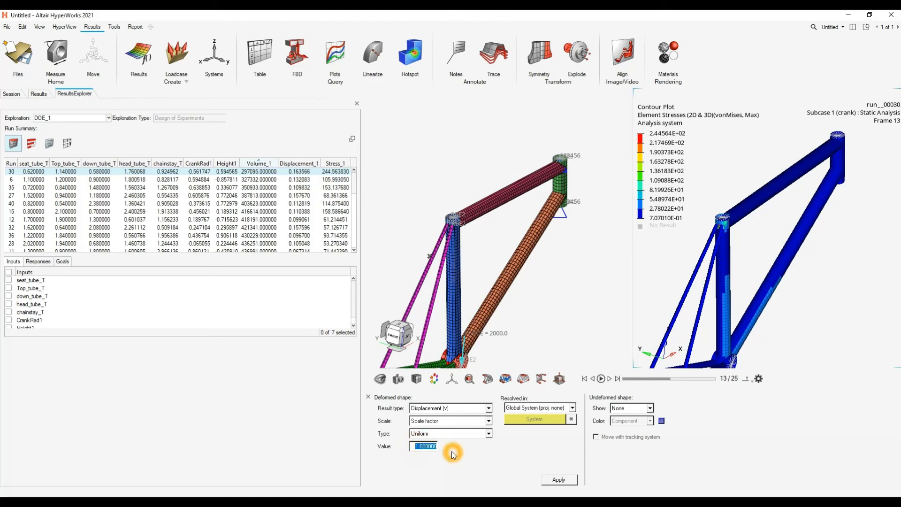
pyautogui.write('100')
# - Examine the animated stress contour of run 30 around the seat tube and its upper joint, and stop the animation
pyautogui.moveTo(704, 287); pyautogui.dragTo(724, 251, button='right')
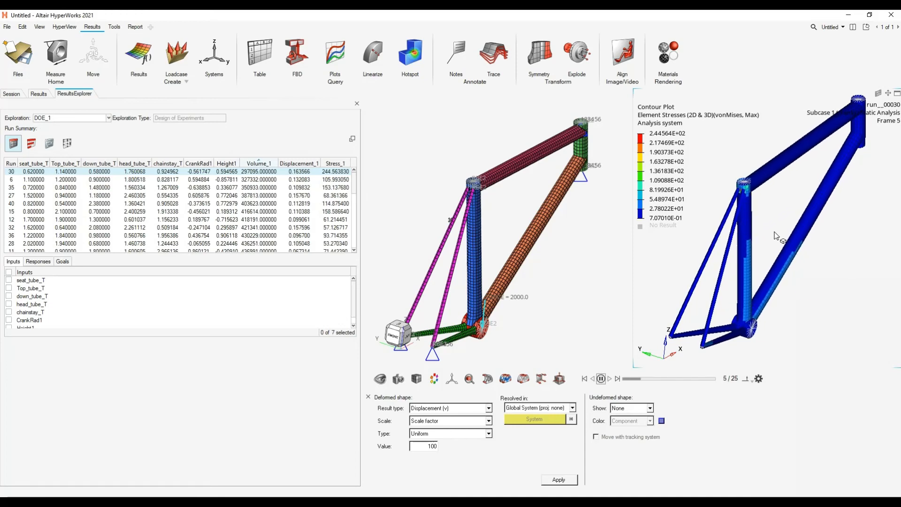
pyautogui.scroll(2, 773, 257)
pyautogui.moveTo(773, 259); pyautogui.dragTo(781, 301, button='middle')
pyautogui.scroll(5, 747, 196)
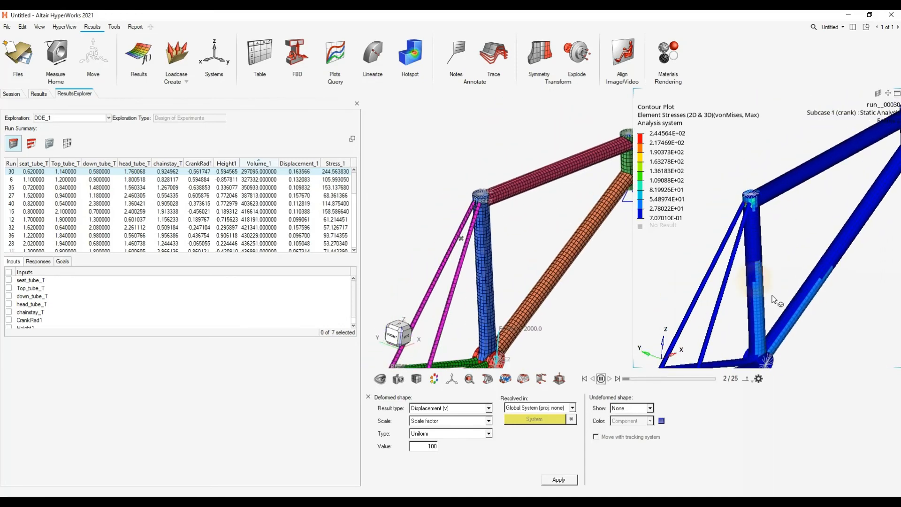
pyautogui.scroll(1, 747, 194)
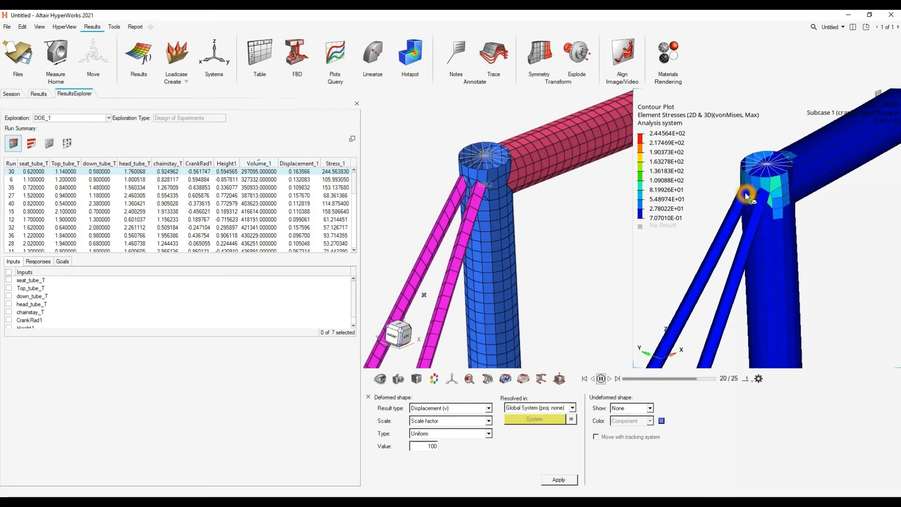
pyautogui.scroll(-5, 760, 202)
pyautogui.scroll(-5, 770, 217)
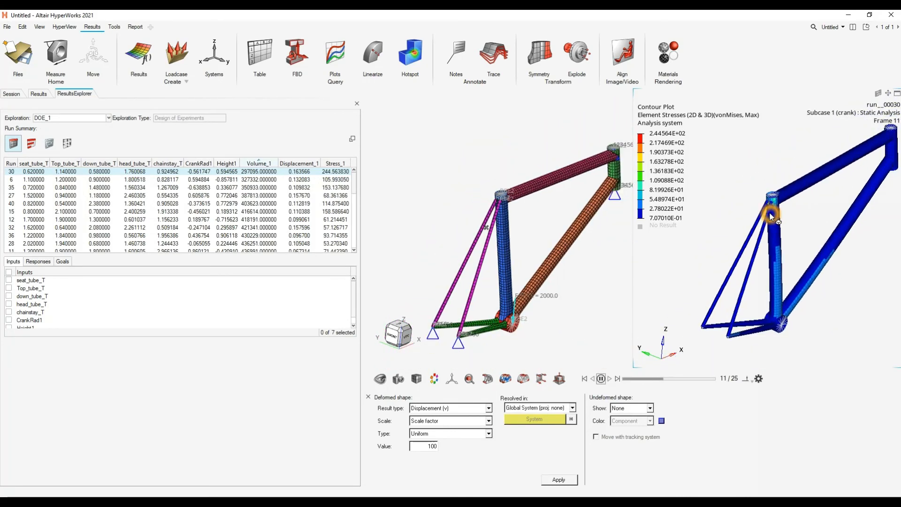
pyautogui.click(603, 380)
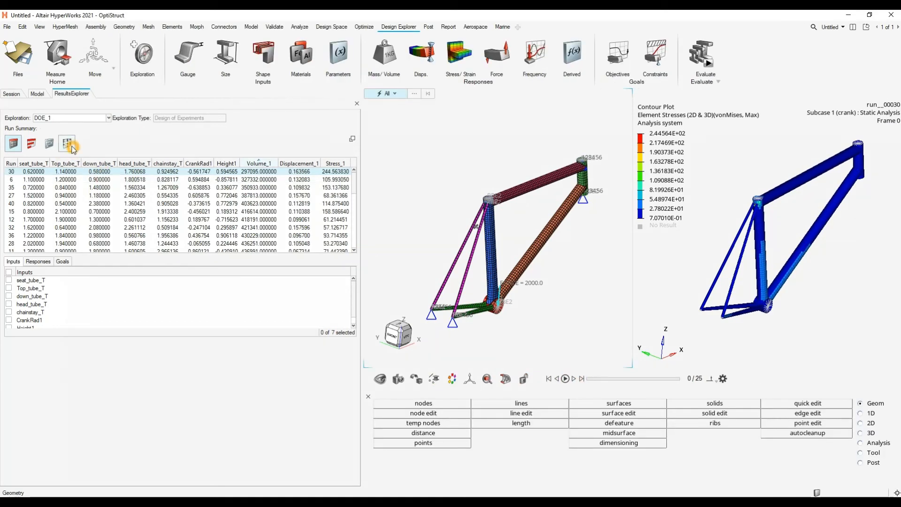
# - Switch the run summary to the scatter plot setup and split the page into a three-window layout
pyautogui.click(67, 143)
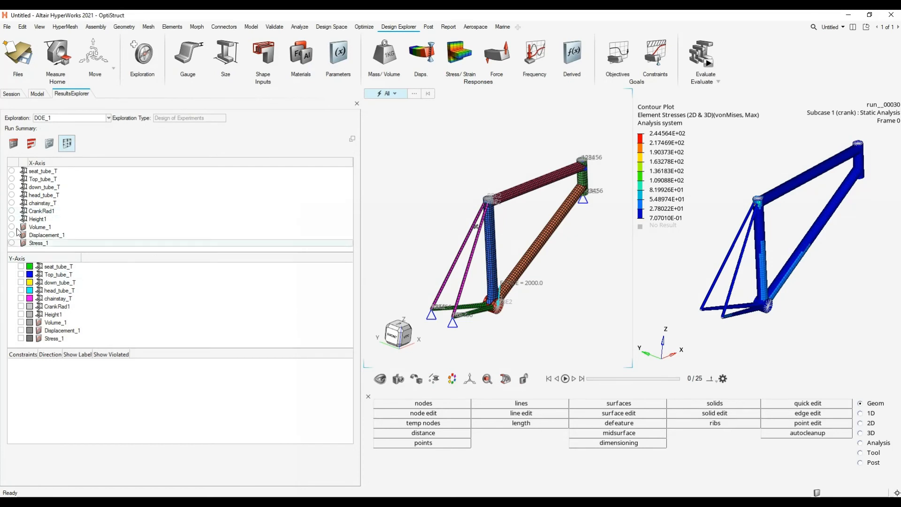
pyautogui.click(612, 255)
pyautogui.click(667, 261)
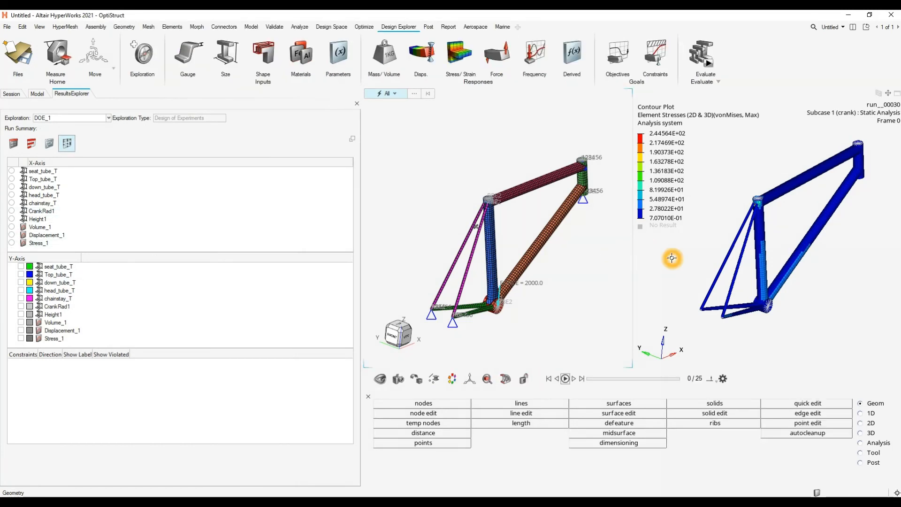
pyautogui.click(852, 27)
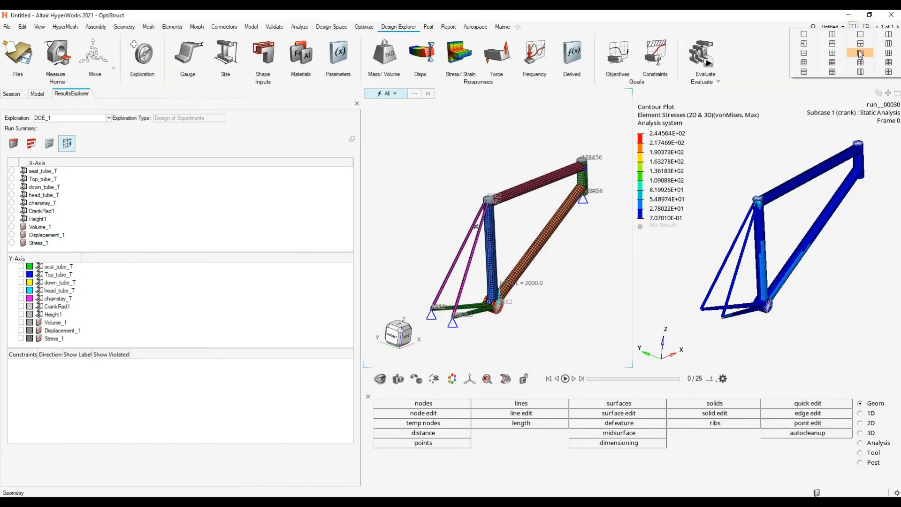
pyautogui.click(888, 34)
# - Change the new empty window to a HyperGraph line chart
pyautogui.click(726, 282)
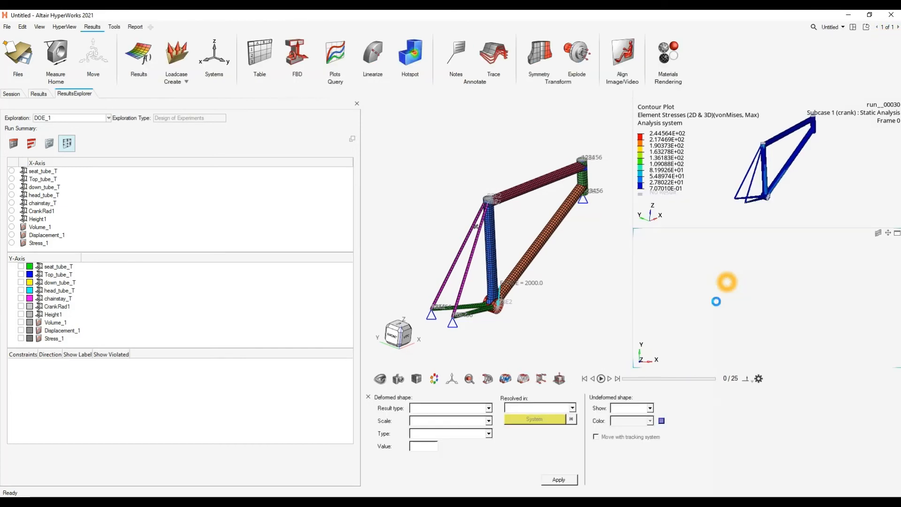
pyautogui.click(64, 26)
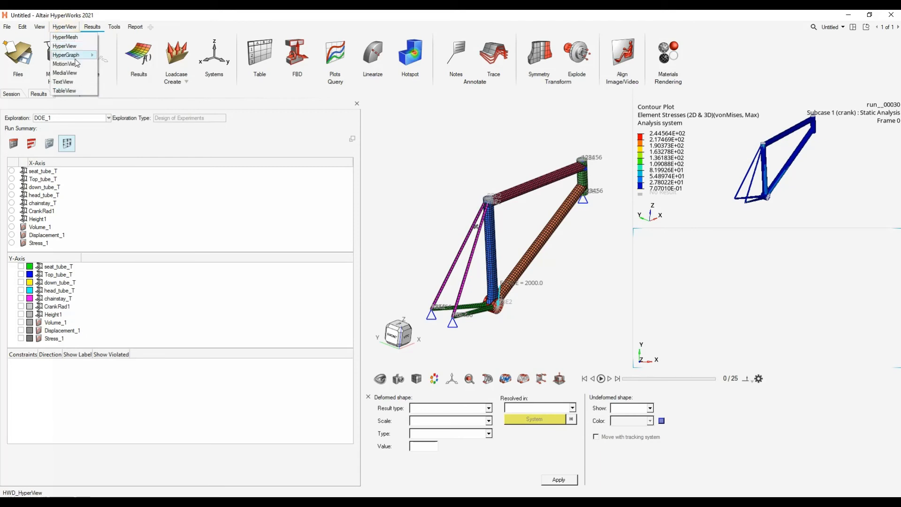
pyautogui.moveTo(70, 55)
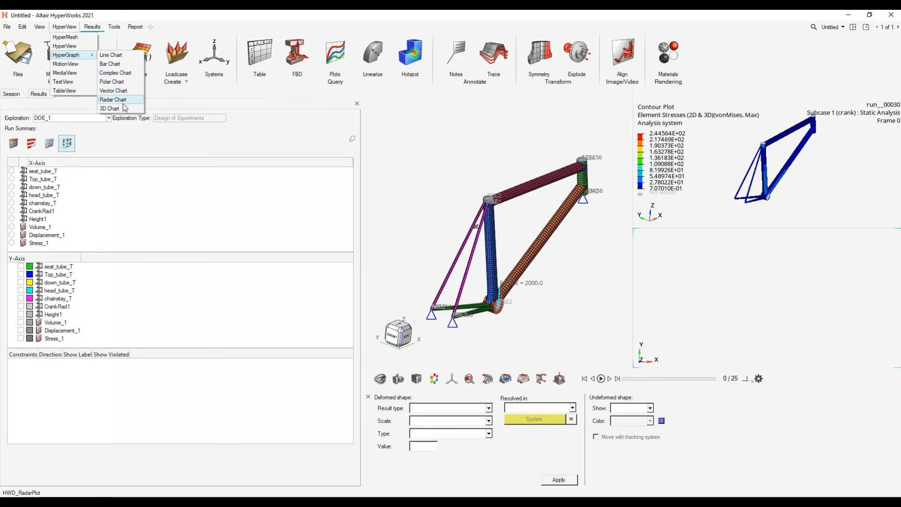
pyautogui.click(114, 60)
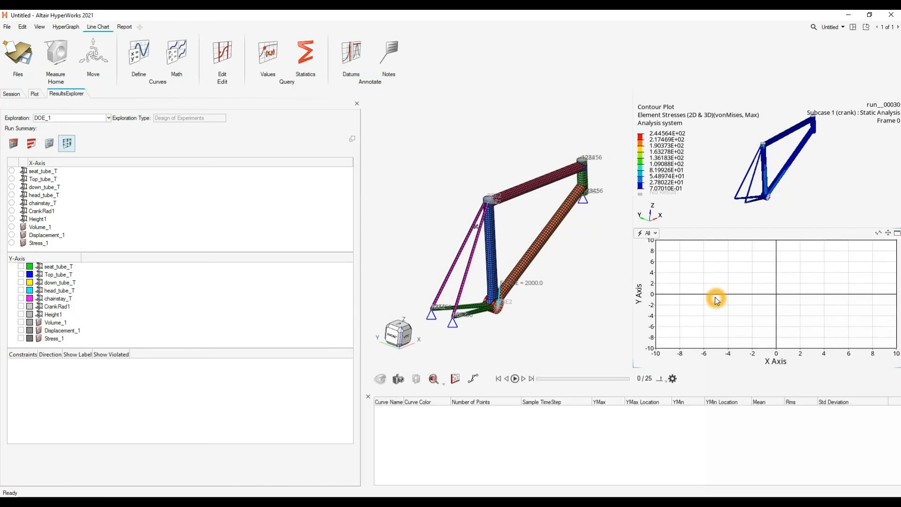
# - Plot Stress_1 against down_tube_T in the scatter plot and examine how the stress varies with tube thickness
pyautogui.click(12, 187)
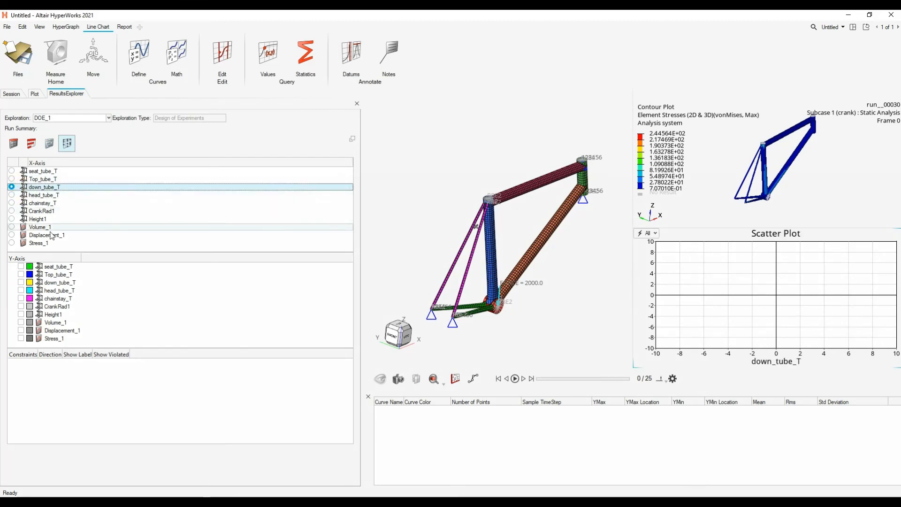
pyautogui.click(20, 331)
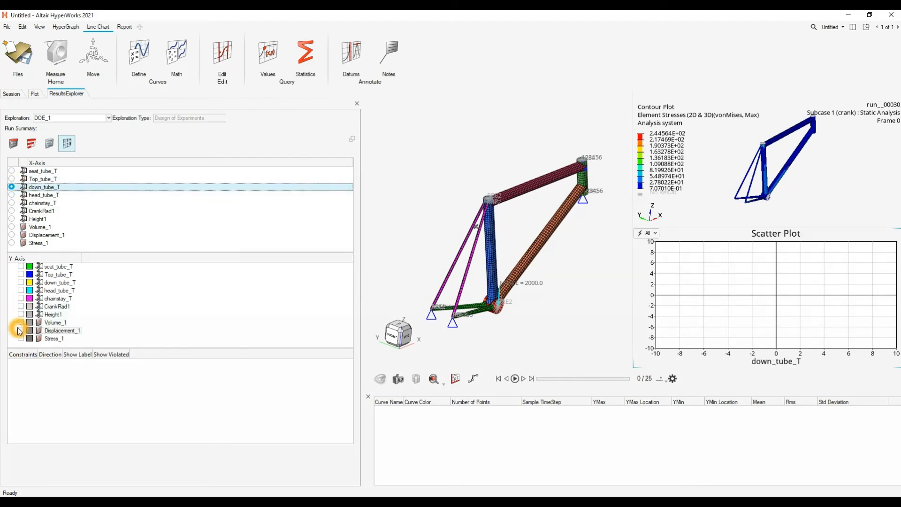
pyautogui.click(21, 338)
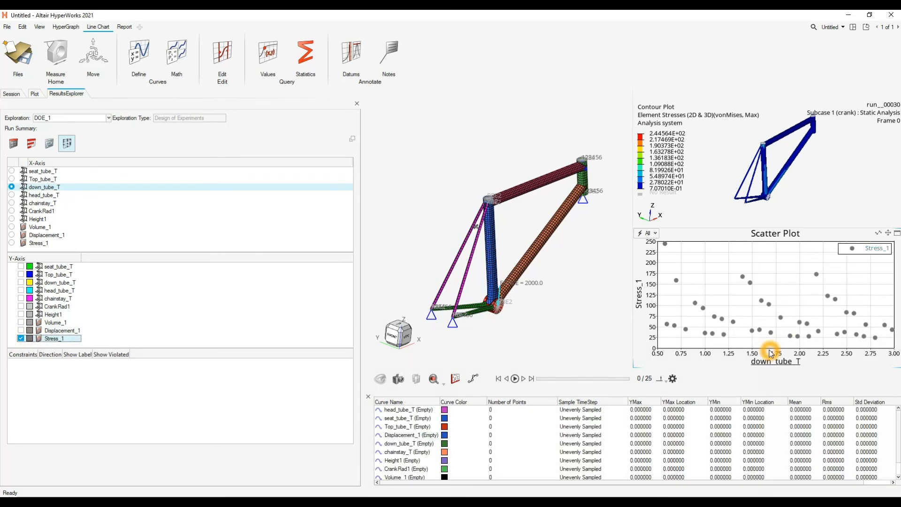
pyautogui.click(726, 302)
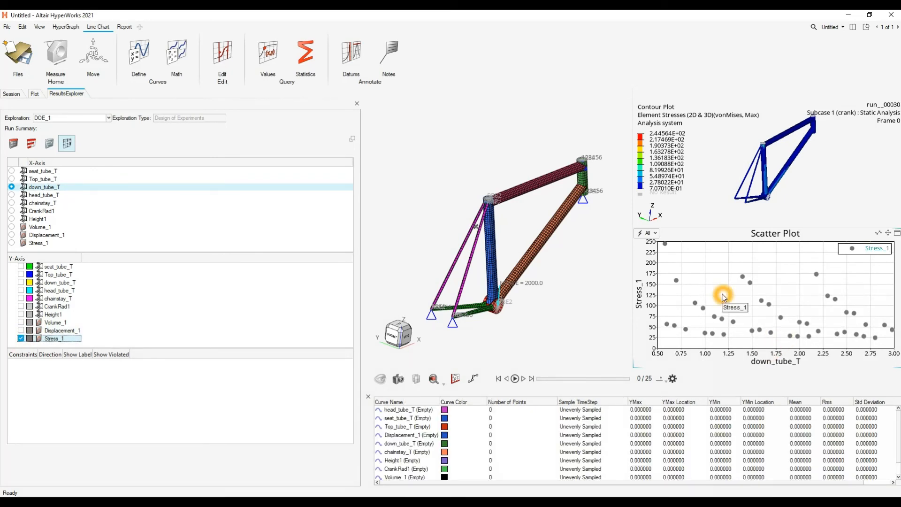
pyautogui.click(725, 251)
pyautogui.click(852, 335)
pyautogui.click(182, 293)
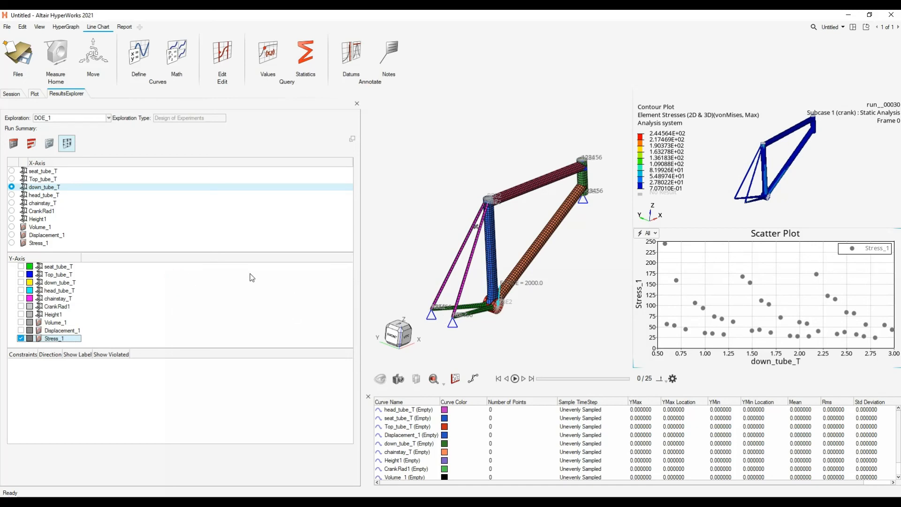
pyautogui.click(40, 189)
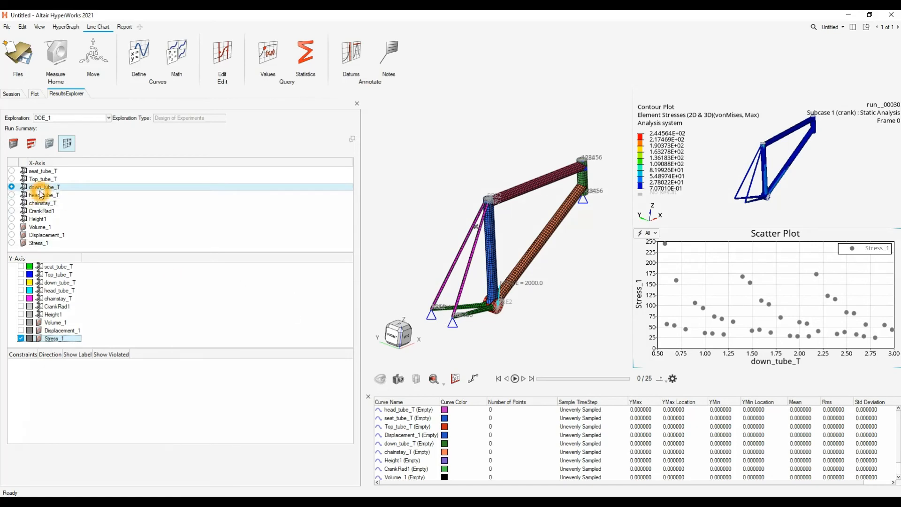
# - Replace Stress_1 with Volume_1 on the scatter plot's Y axis and examine the volume trend over down_tube_T
pyautogui.click(51, 342)
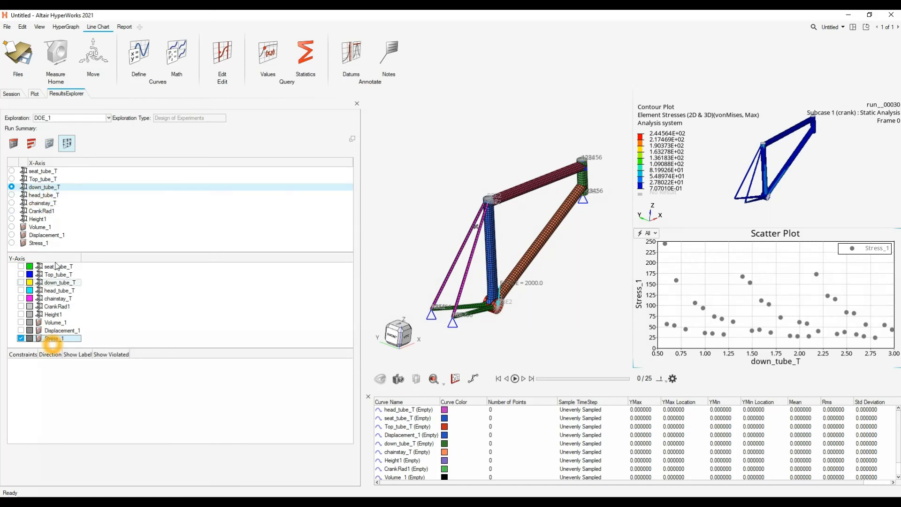
pyautogui.click(21, 338)
pyautogui.click(20, 322)
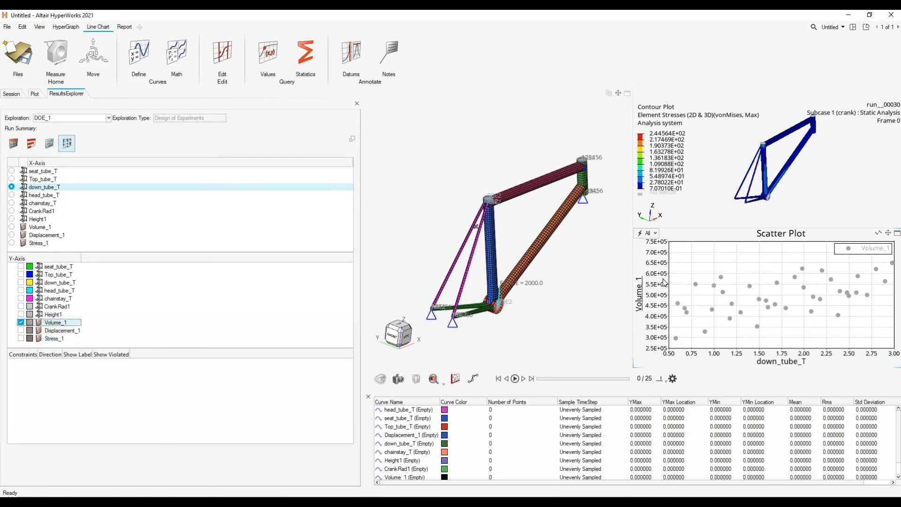
pyautogui.click(679, 334)
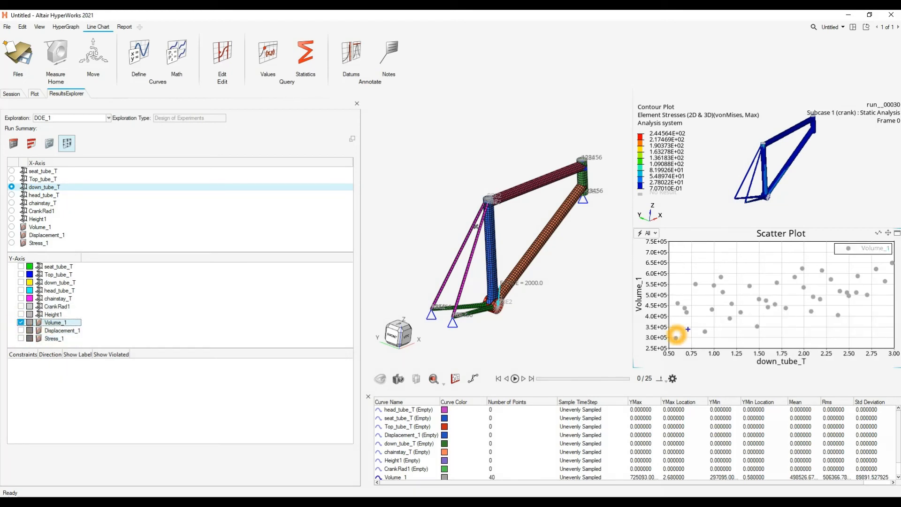
pyautogui.click(890, 267)
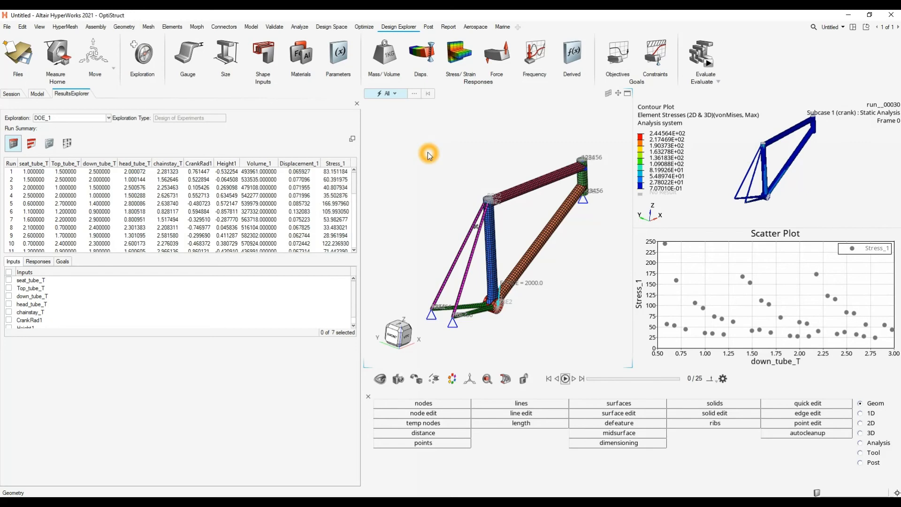
# - Open the list of explorations in Study_1 and duplicate DOE_1 as a second Design of Experiments
pyautogui.click(143, 58)
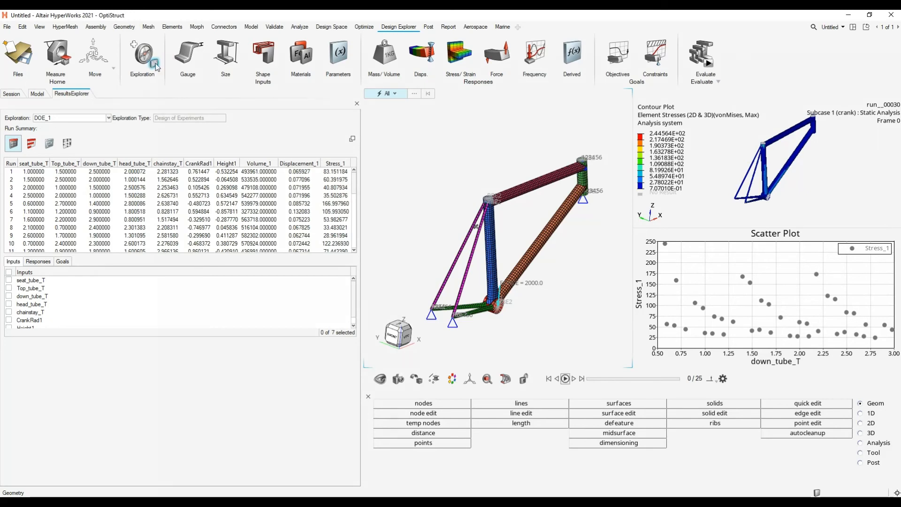
pyautogui.moveTo(536, 191); pyautogui.dragTo(416, 162)
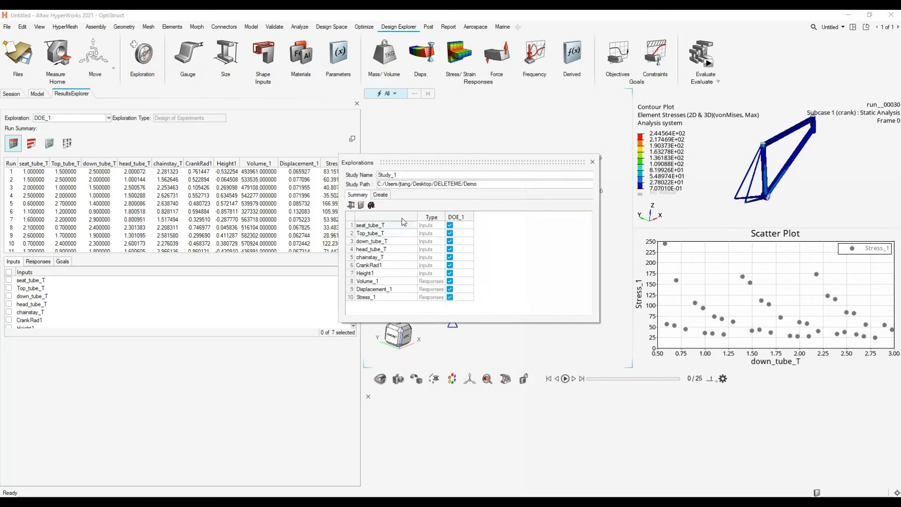
pyautogui.click(379, 194)
pyautogui.click(383, 228)
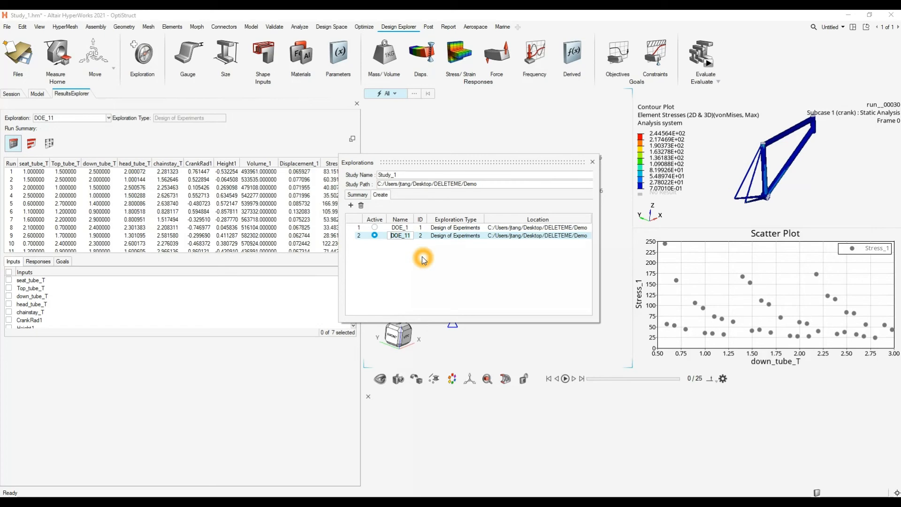
# - Rename the duplicated exploration to OPTI and change its exploration type to Optimization
pyautogui.press('Return')
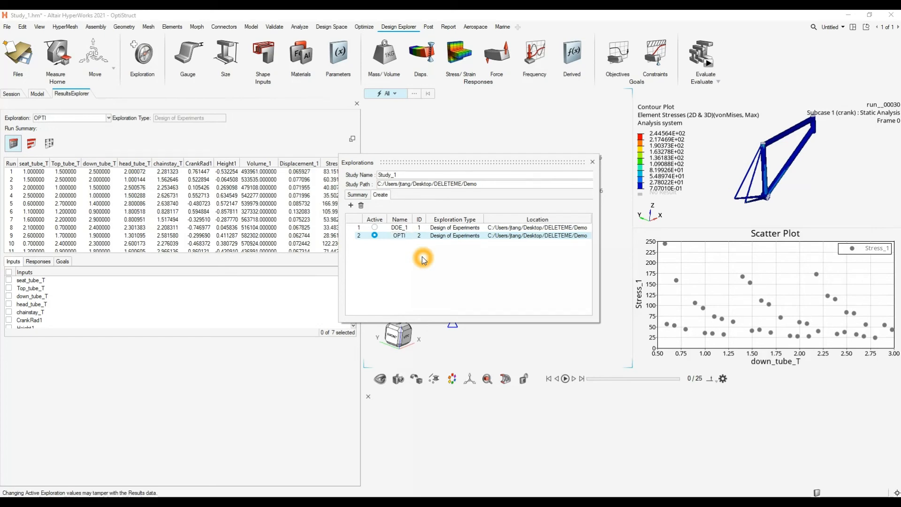
pyautogui.click(462, 237)
pyautogui.click(446, 249)
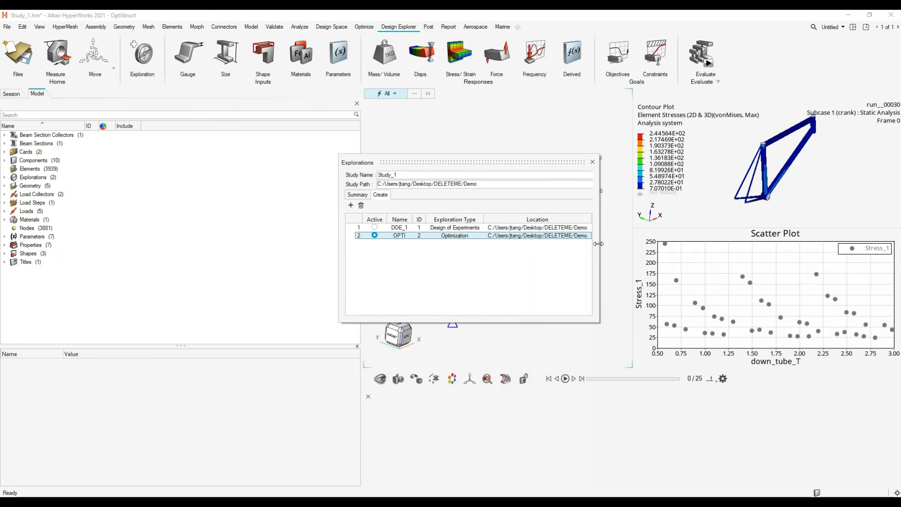
pyautogui.moveTo(597, 243); pyautogui.dragTo(806, 243)
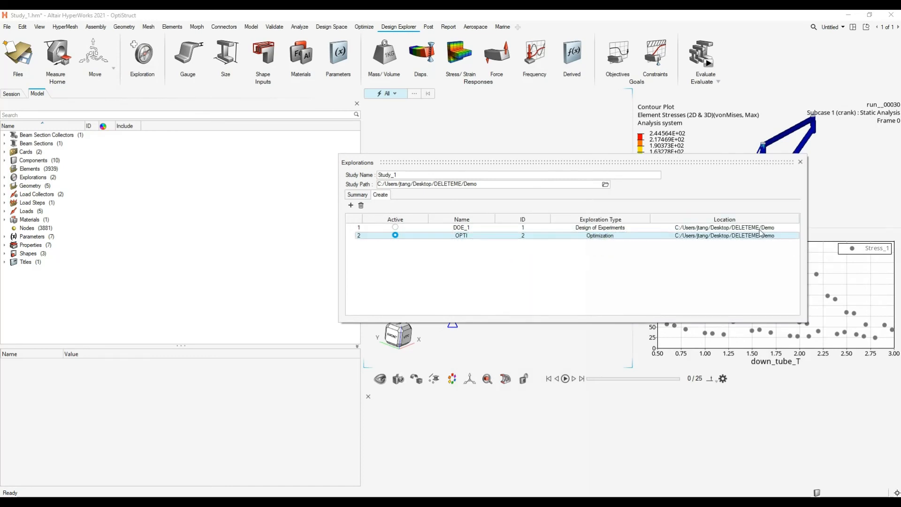
pyautogui.click(800, 162)
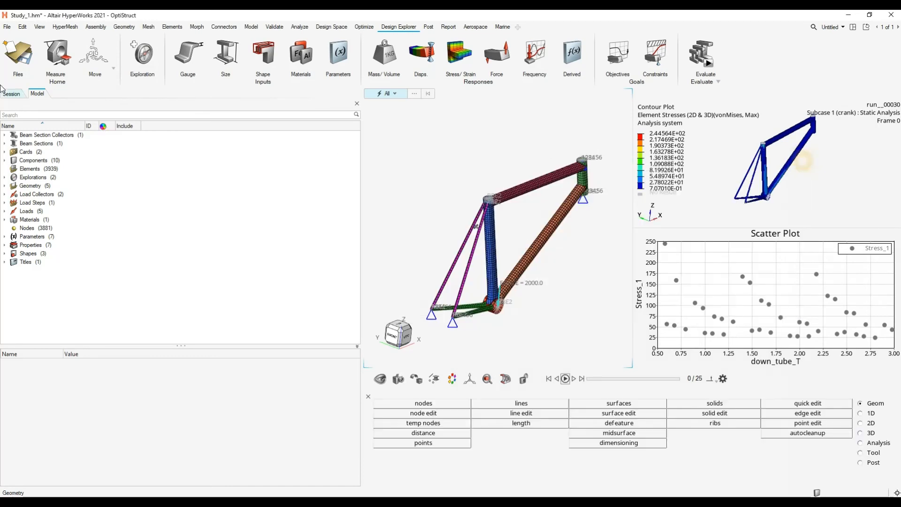
pyautogui.click(146, 53)
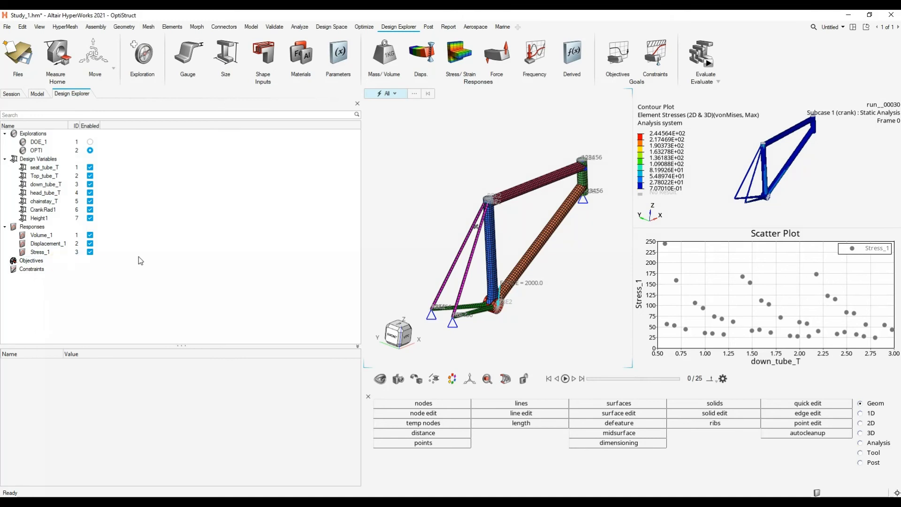
# - Create an optimization objective that minimizes the Volume_1 response and check its objective type
pyautogui.click(617, 54)
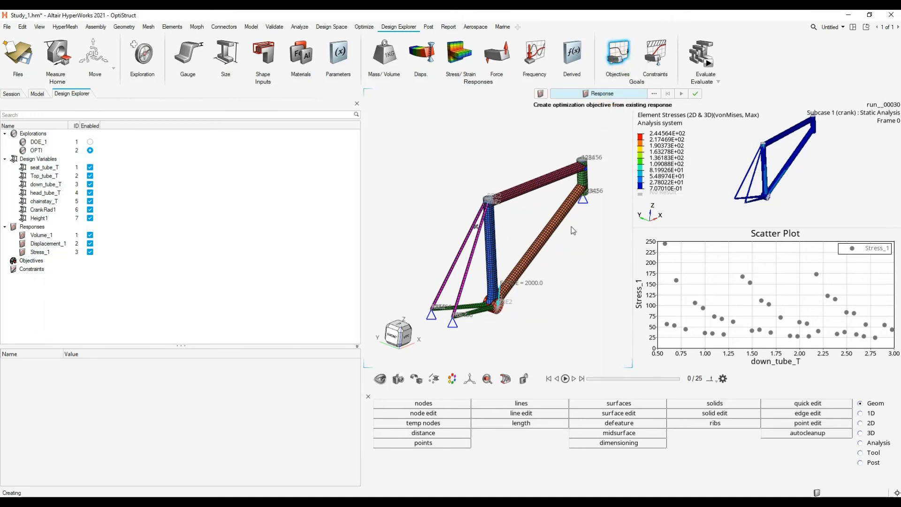
pyautogui.click(654, 95)
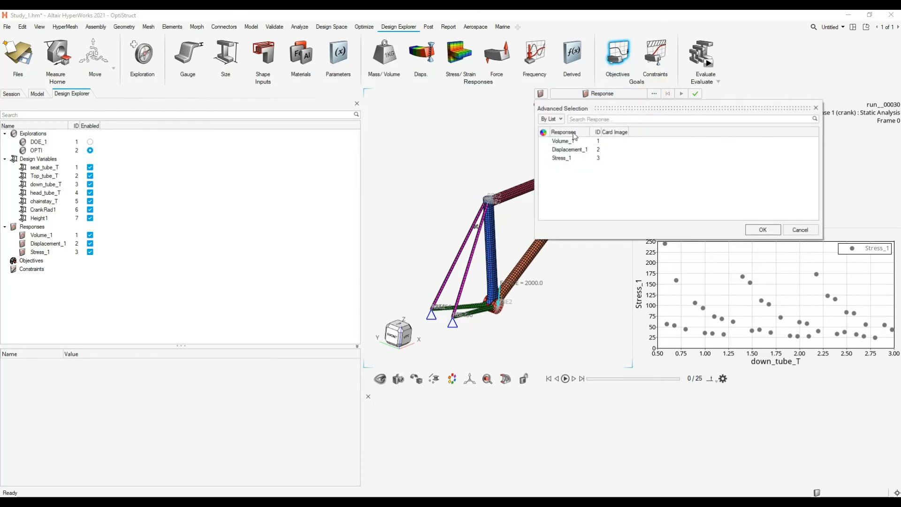
pyautogui.click(561, 141)
pyautogui.click(762, 229)
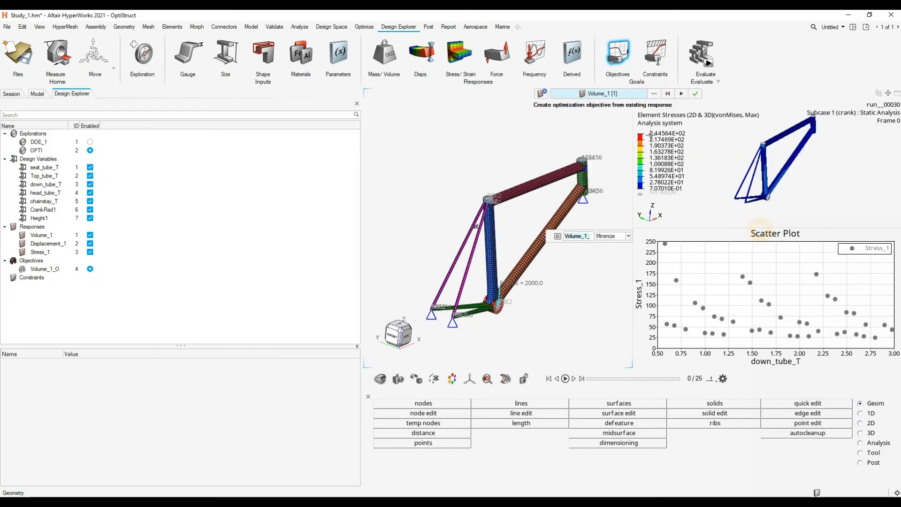
pyautogui.click(682, 94)
pyautogui.click(45, 269)
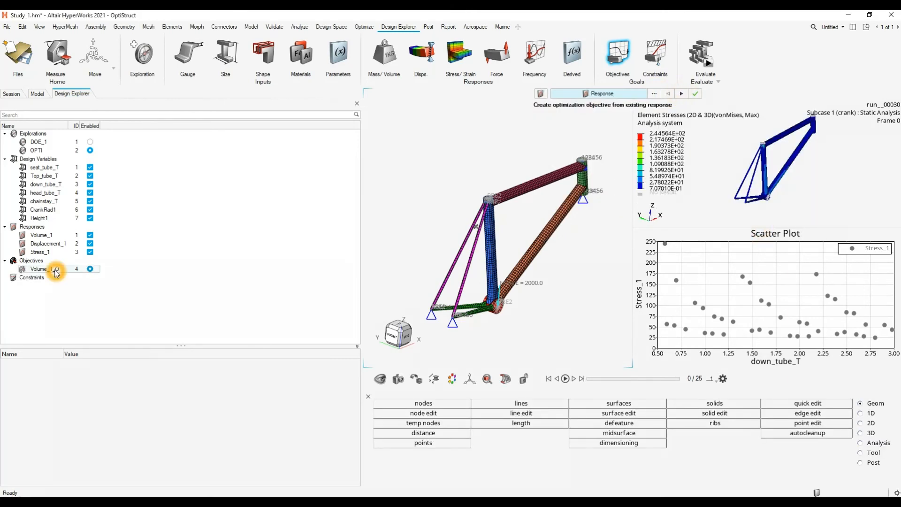
pyautogui.click(132, 411)
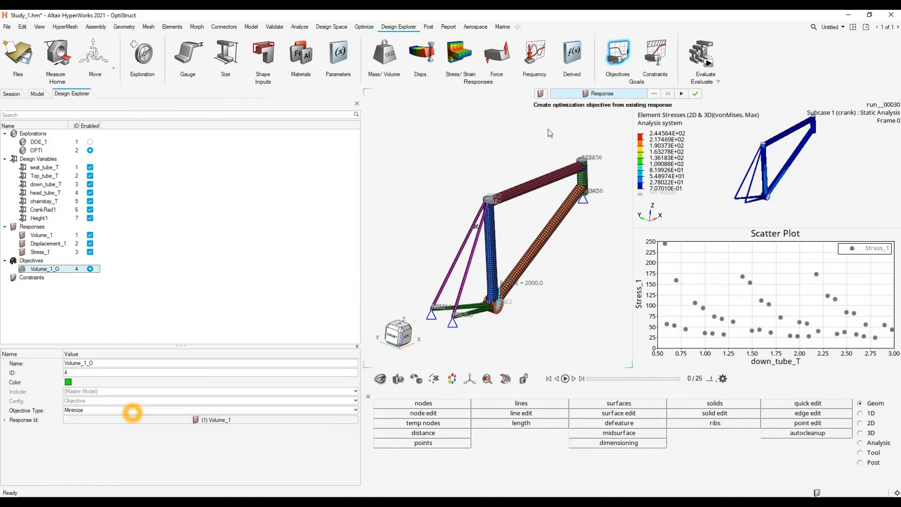
# - Create an optimization constraint on the Stress_1 response with an upper bound of 250
pyautogui.click(661, 61)
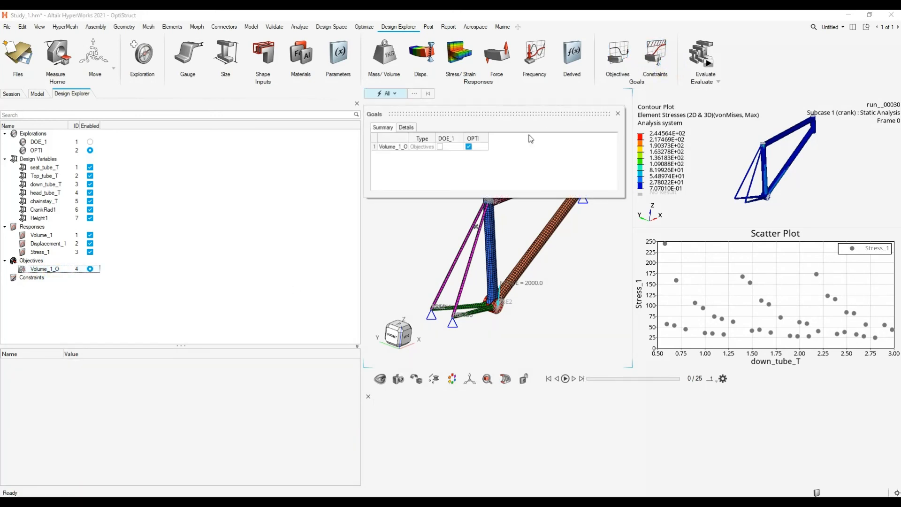
pyautogui.click(618, 114)
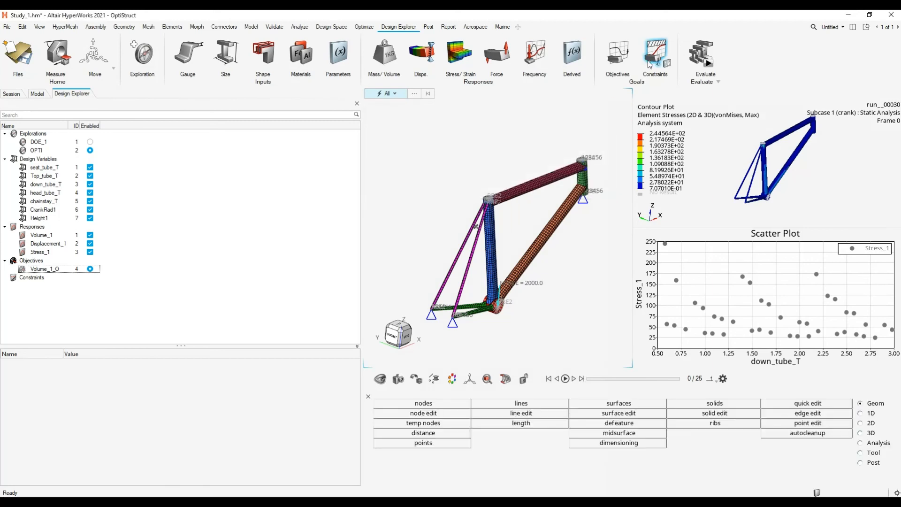
pyautogui.click(655, 54)
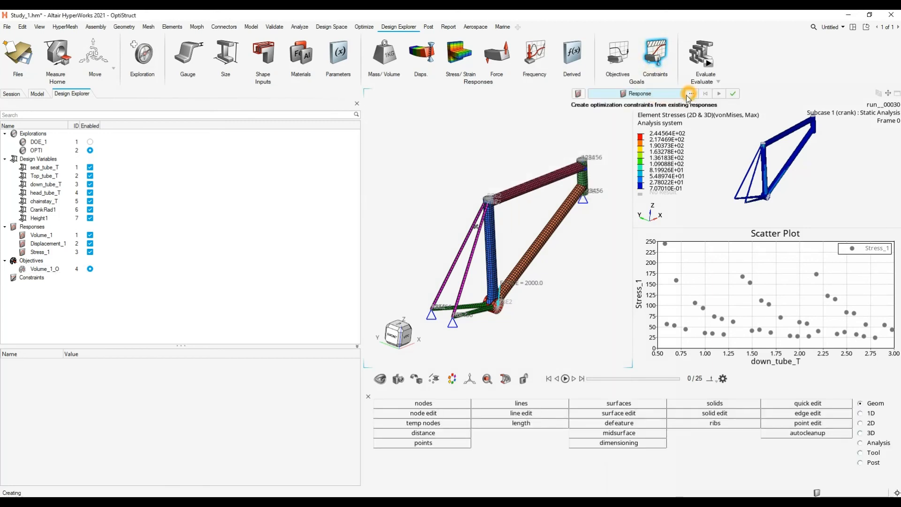
pyautogui.click(691, 93)
pyautogui.click(602, 157)
pyautogui.click(800, 230)
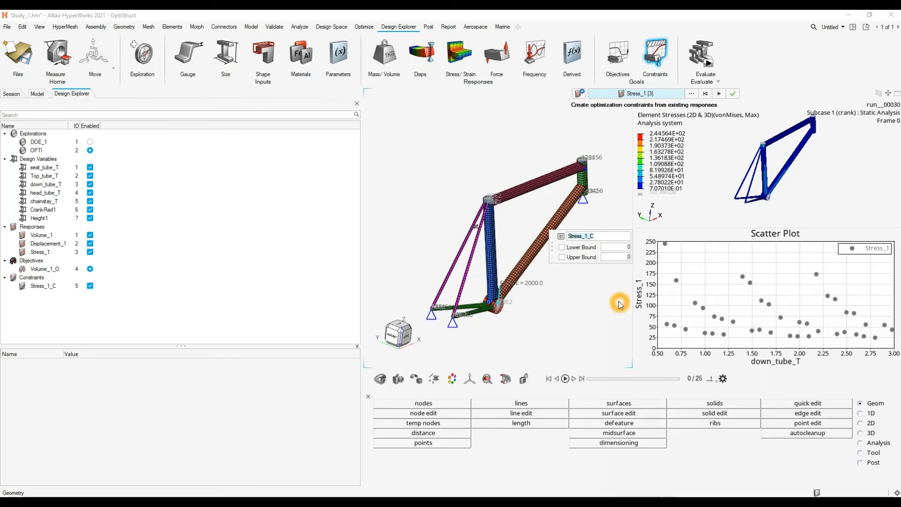
pyautogui.click(578, 257)
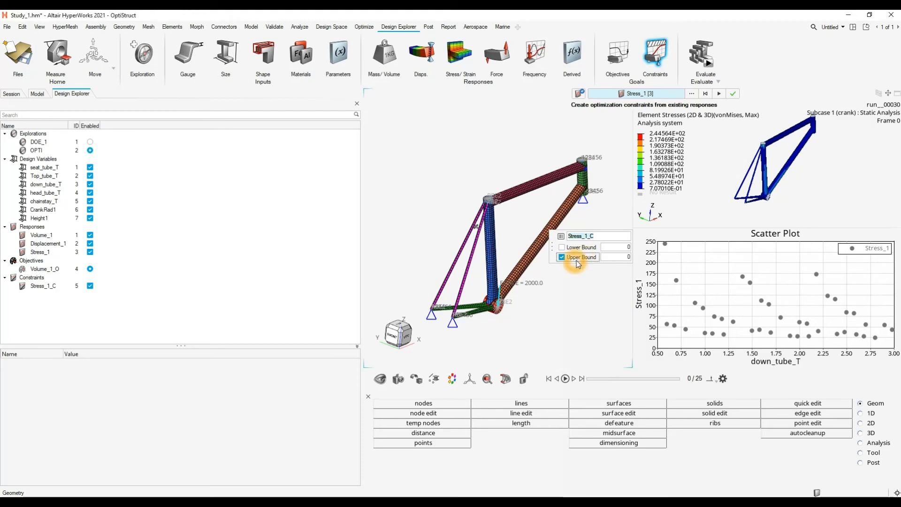
pyautogui.click(624, 257)
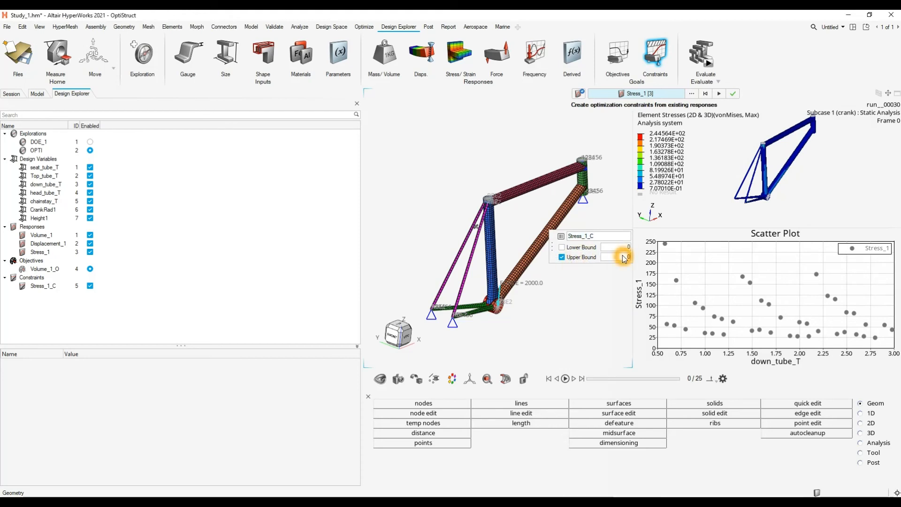
pyautogui.press('Return')
pyautogui.click(719, 95)
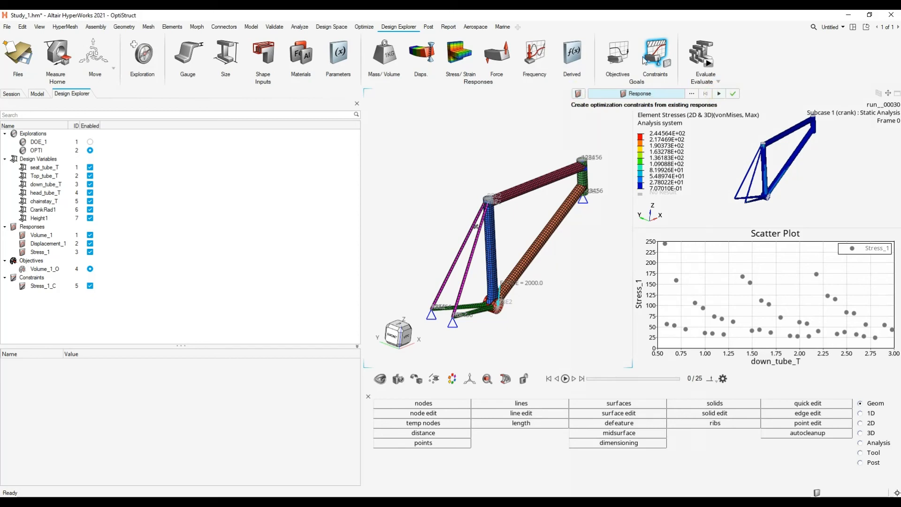
# - Check the properties of the volume objective and the bounds of the stress constraint
pyautogui.click(44, 268)
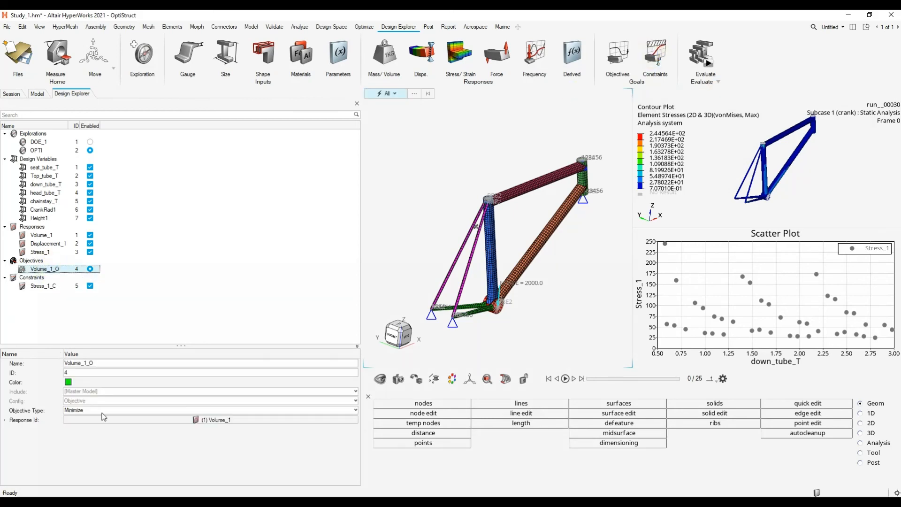
pyautogui.click(43, 285)
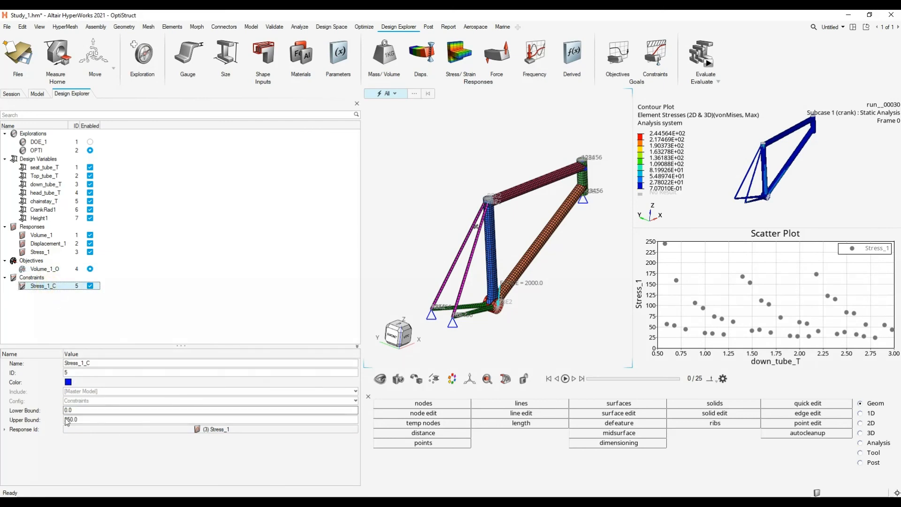
pyautogui.click(78, 420)
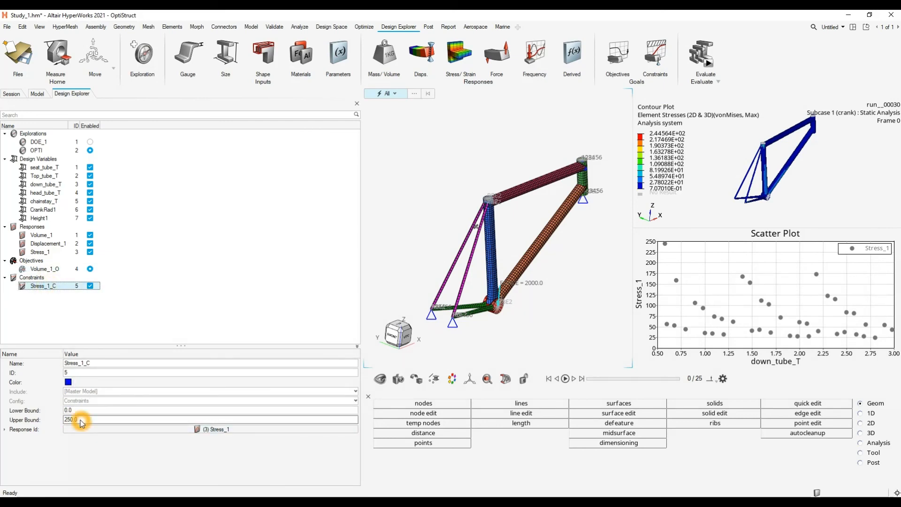
# - Set up the OPTI evaluation with 10 runs and a multi-execution of 6, using the OptiStruct solver
pyautogui.click(711, 67)
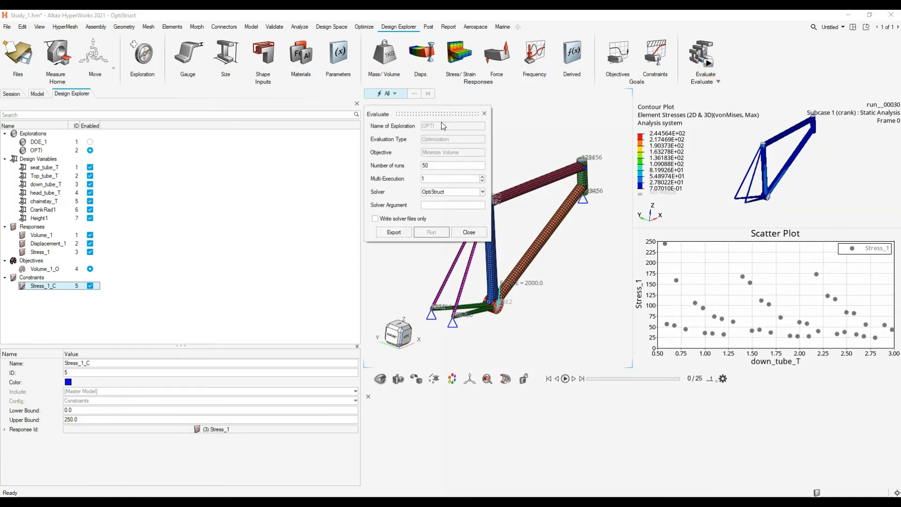
pyautogui.moveTo(439, 114); pyautogui.dragTo(387, 152)
pyautogui.click(388, 204)
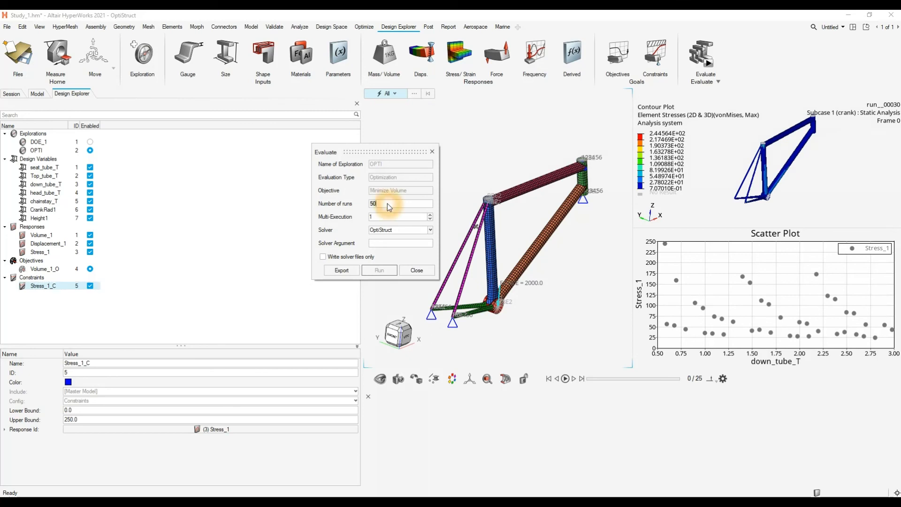
pyautogui.click(431, 214)
pyautogui.click(431, 215)
pyautogui.click(431, 214)
pyautogui.click(431, 214)
pyautogui.click(430, 219)
pyautogui.click(430, 220)
pyautogui.click(430, 219)
pyautogui.click(430, 219)
pyautogui.doubleClick(412, 203)
pyautogui.write('10')
pyautogui.click(430, 214)
pyautogui.click(430, 215)
pyautogui.click(50, 286)
pyautogui.write('6')
# - Export and run the OPTI evaluation, monitor the status of its runs, and close the status list once they finish
pyautogui.click(341, 271)
pyautogui.click(380, 272)
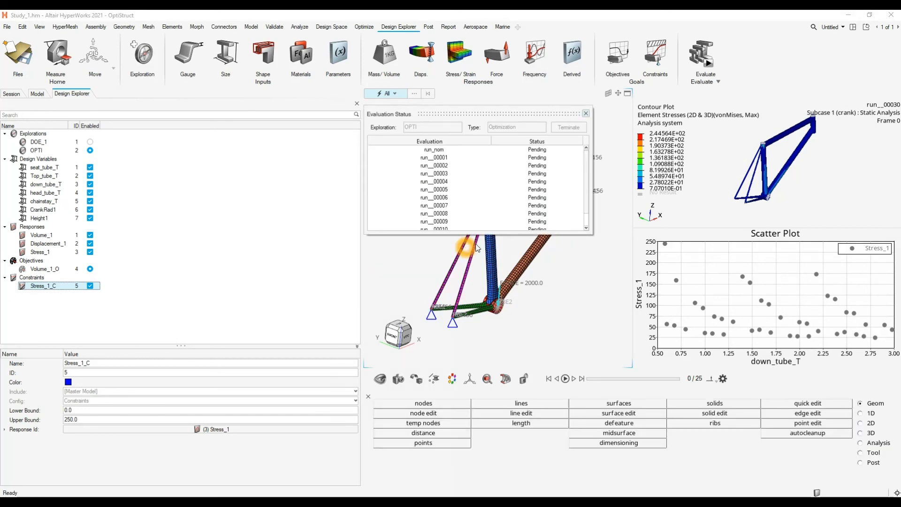
pyautogui.click(491, 233)
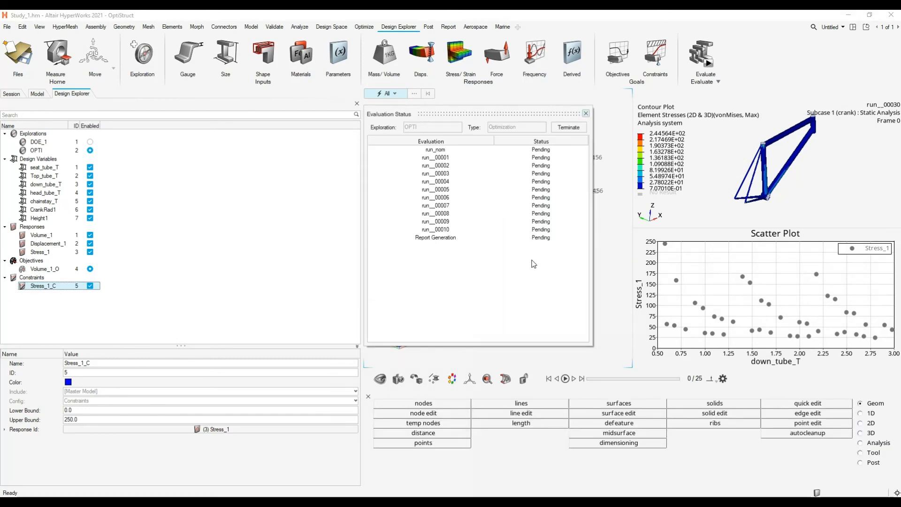
pyautogui.click(466, 239)
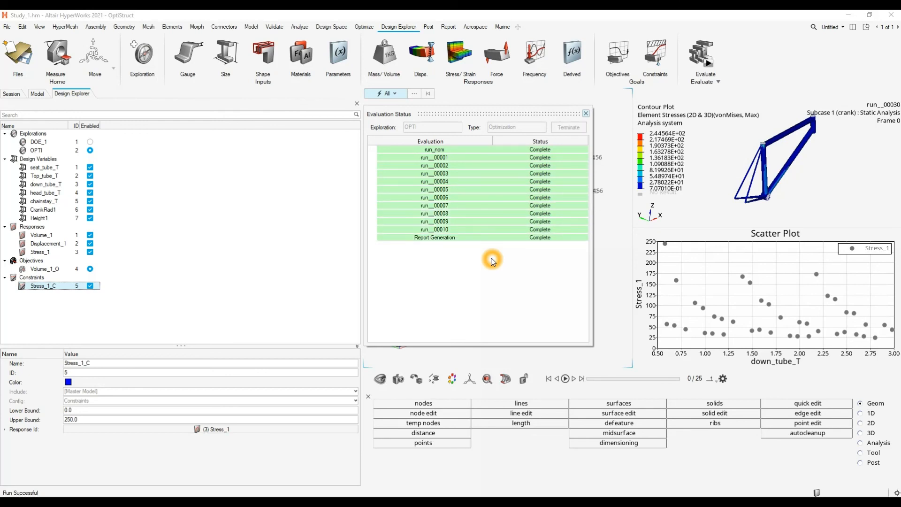
pyautogui.click(586, 113)
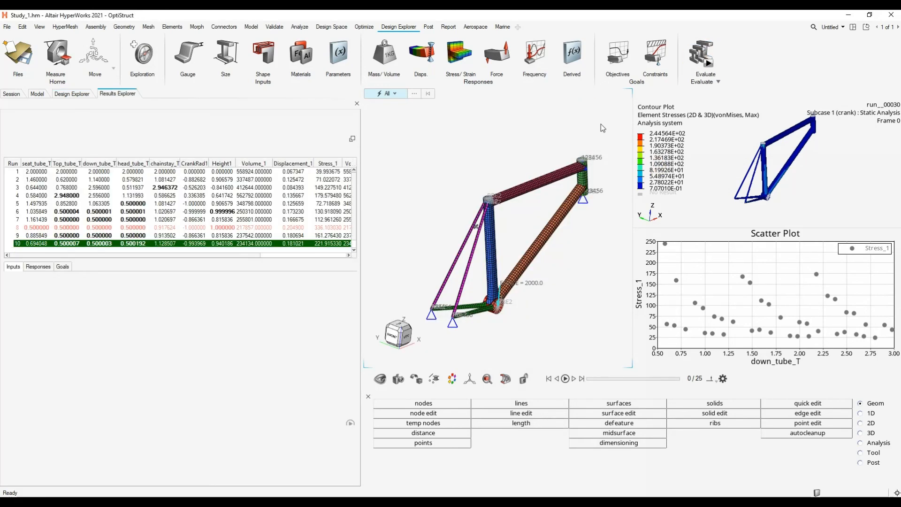
# - Maximize the model window and examine the OPTI run summary for violated, feasible and optimal runs, including the condition and best iteration columns
pyautogui.click(515, 136)
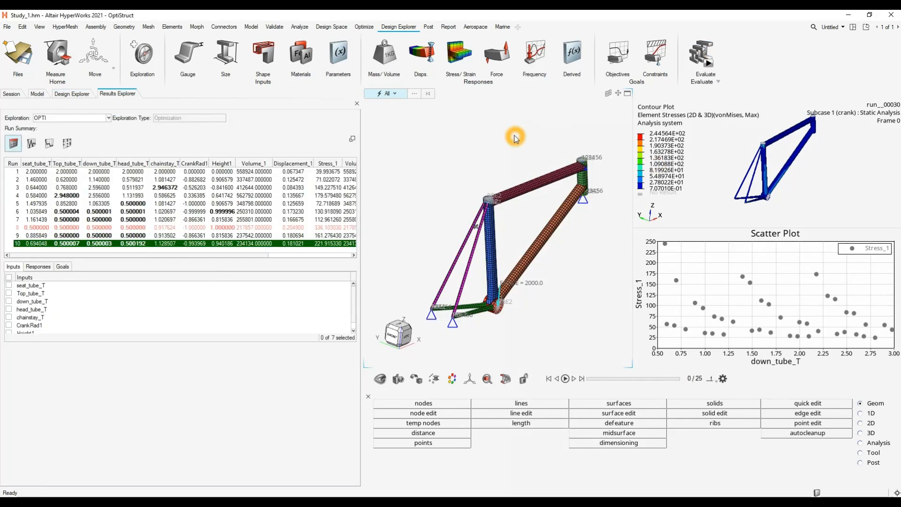
pyautogui.click(628, 97)
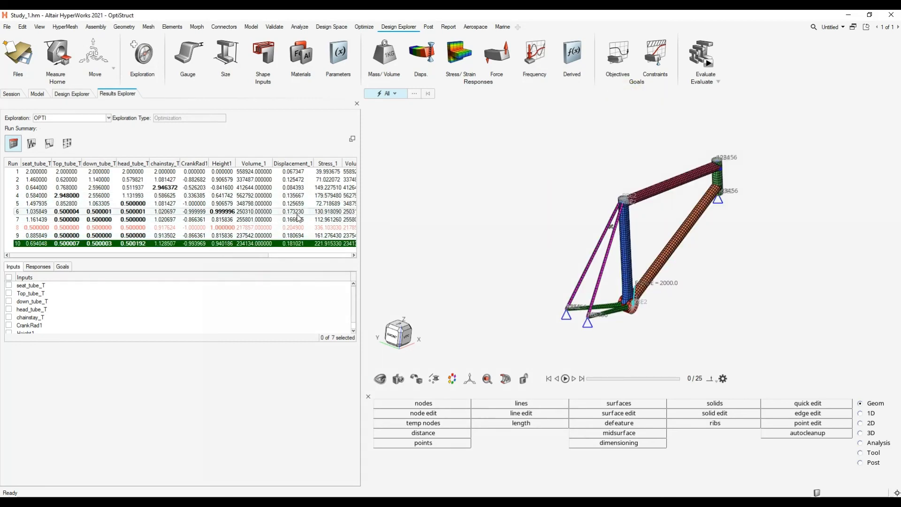
pyautogui.click(322, 231)
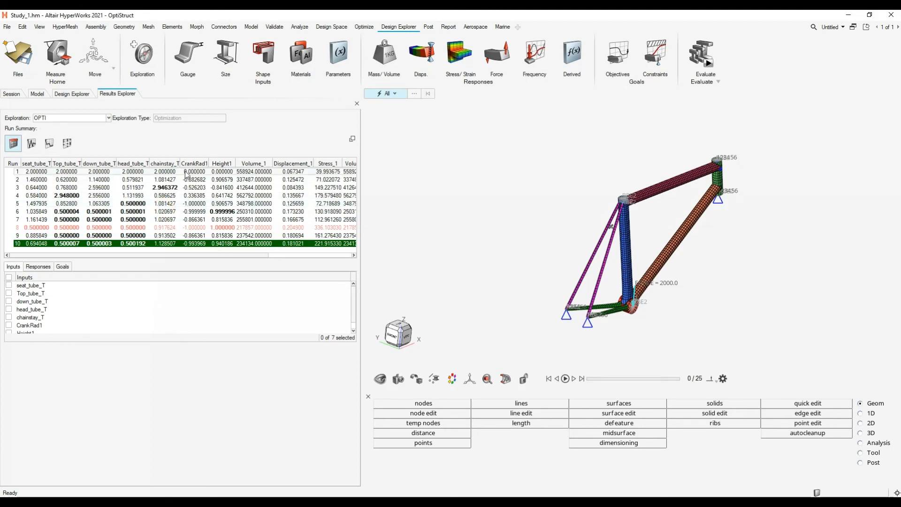
pyautogui.click(362, 185)
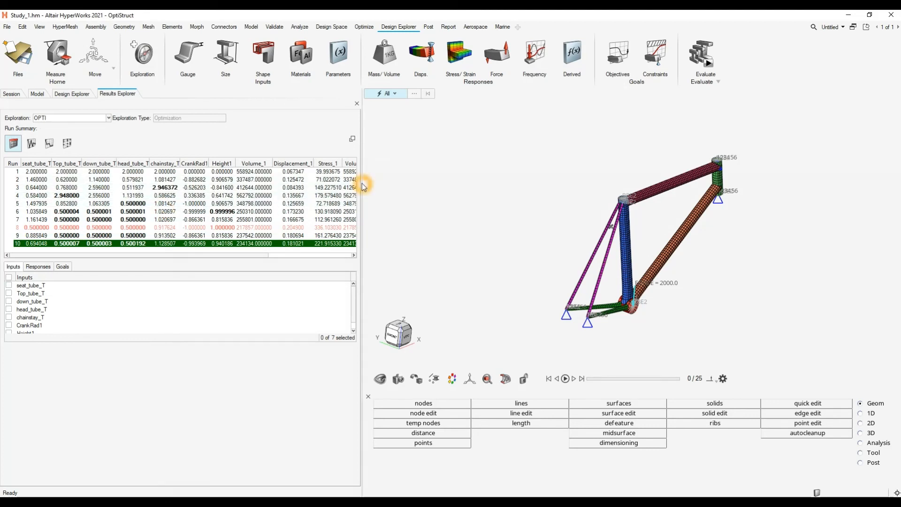
pyautogui.click(194, 212)
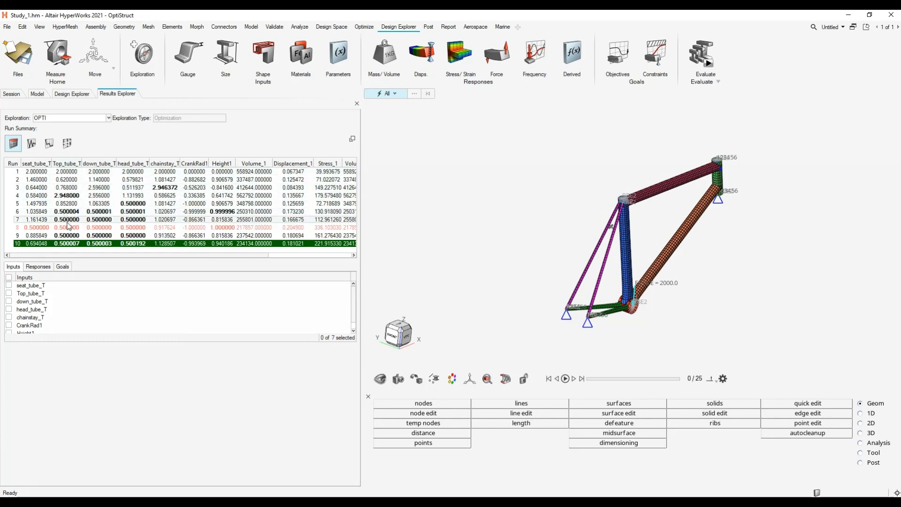
pyautogui.click(201, 243)
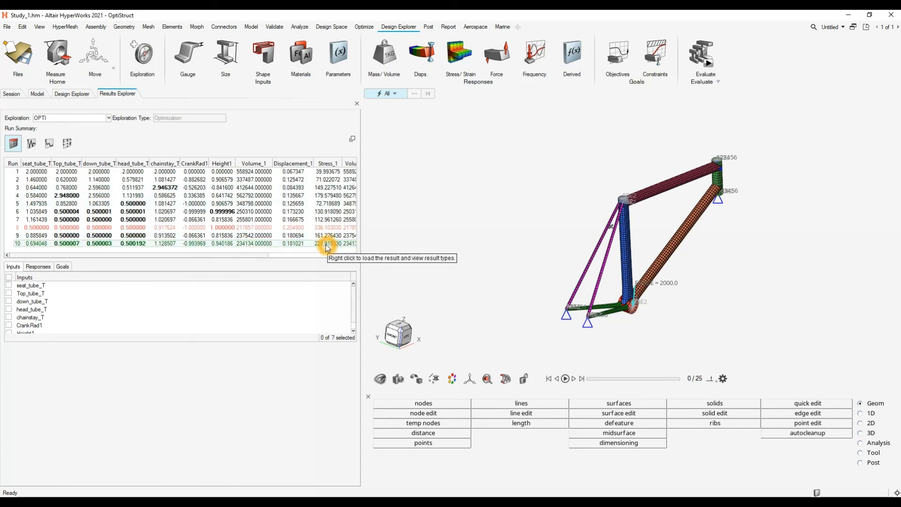
pyautogui.click(89, 228)
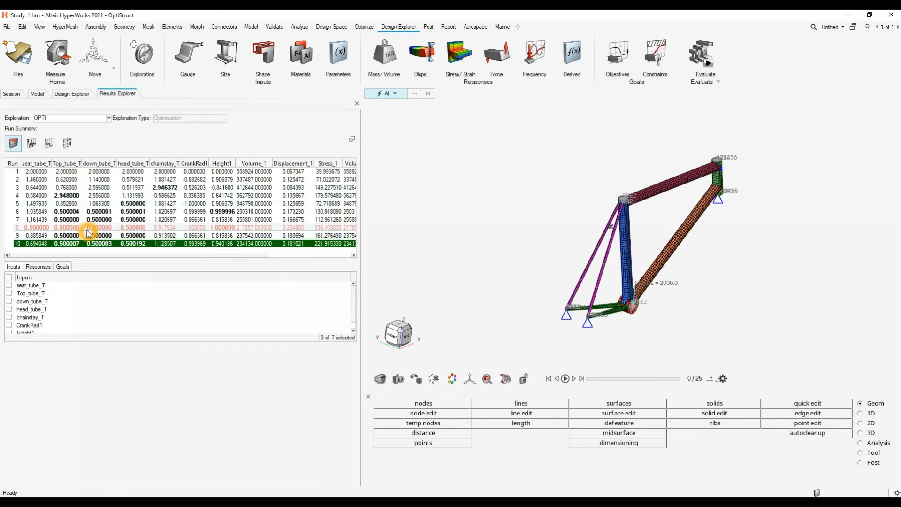
pyautogui.click(99, 244)
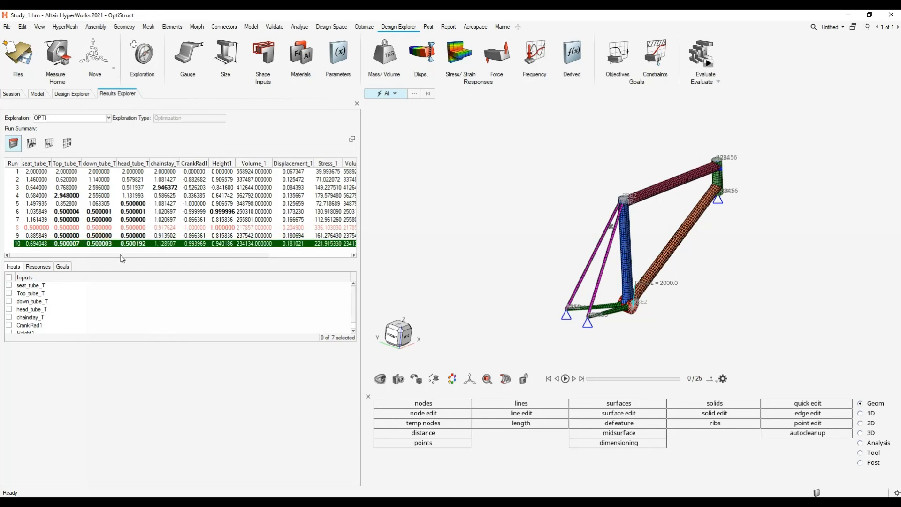
pyautogui.moveTo(121, 255); pyautogui.dragTo(254, 263)
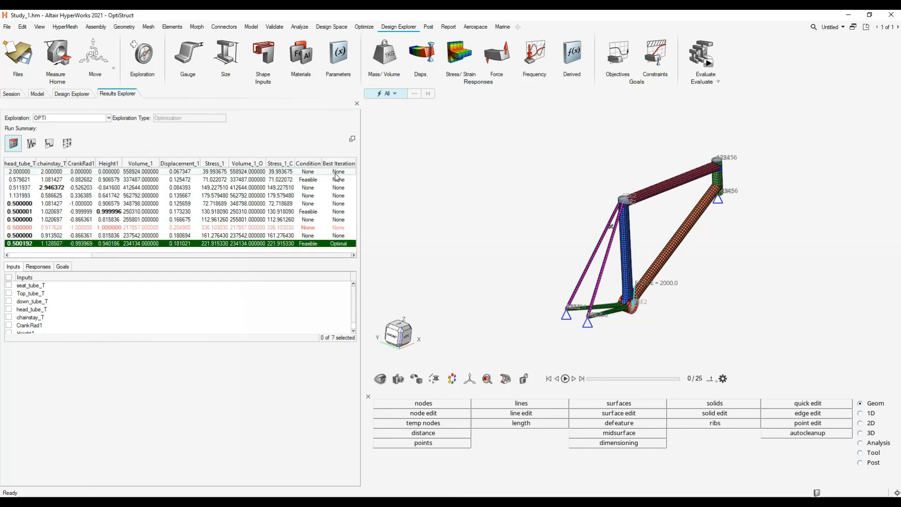
# - Examine the optimal run's input and response values across the OPTI run summary, and check the options for loading its results or plots
pyautogui.click(326, 249)
pyautogui.moveTo(209, 256)
pyautogui.mouseDown()
pyautogui.moveTo(123, 255)
pyautogui.moveTo(216, 269)
pyautogui.mouseUp()
pyautogui.click(126, 248)
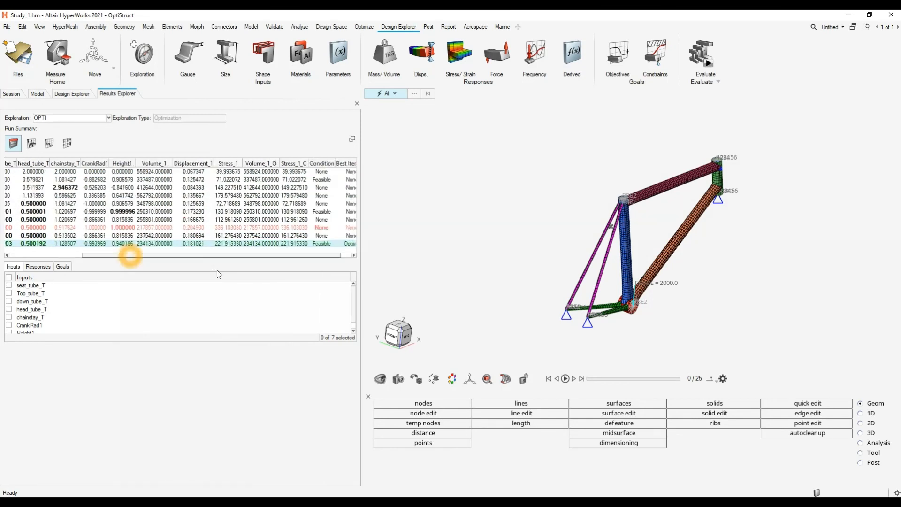
pyautogui.click(294, 257)
pyautogui.moveTo(295, 257); pyautogui.dragTo(147, 263)
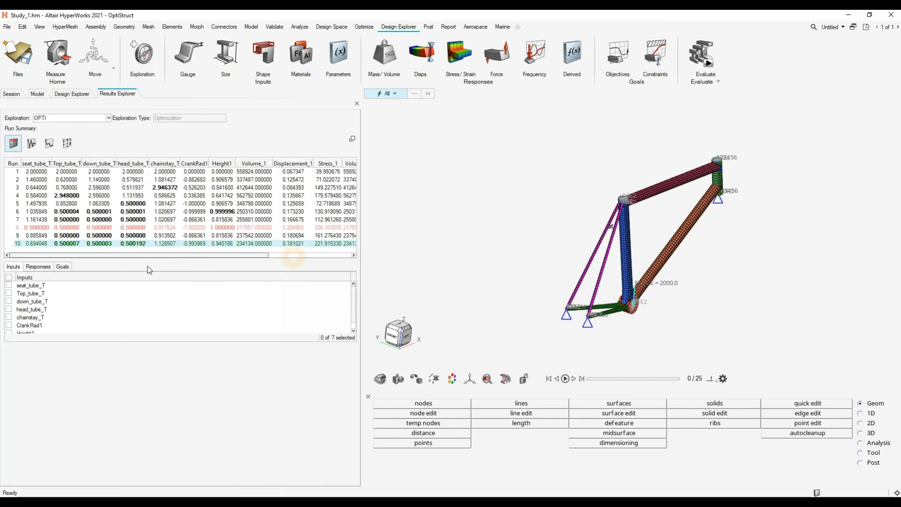
pyautogui.click(147, 256)
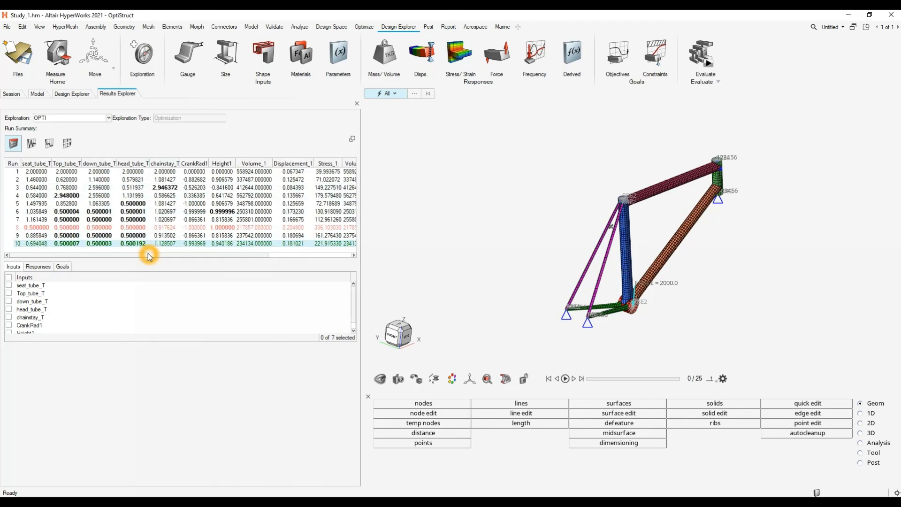
pyautogui.rightClick(140, 244)
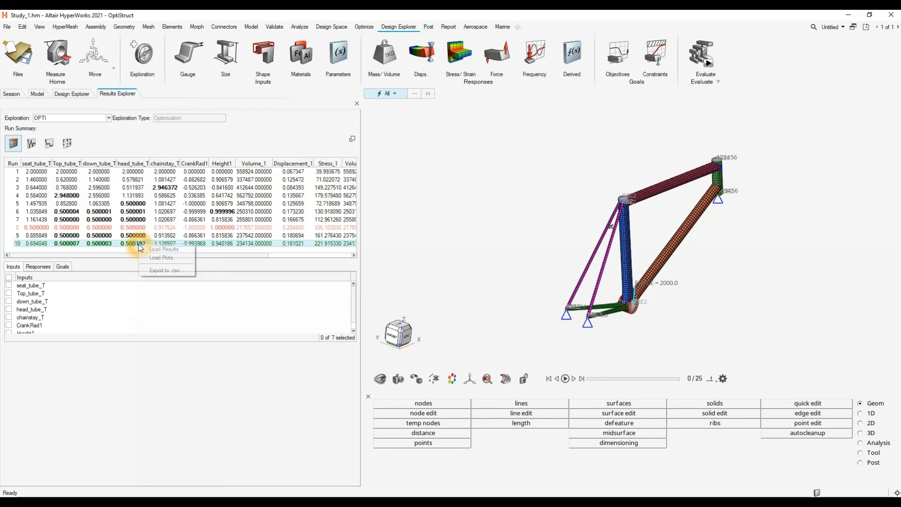
pyautogui.click(201, 255)
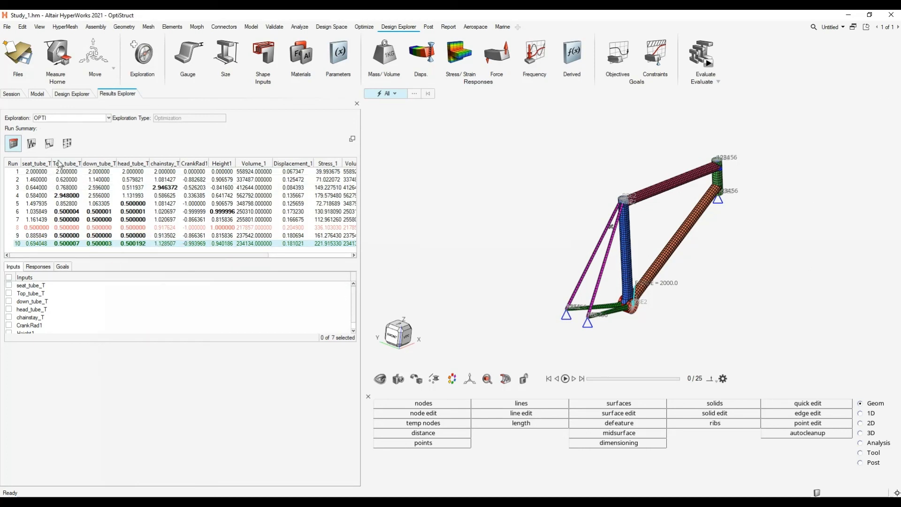
# - Check the entities available in the OPTI plot views, including the iteration plot, and return to the run summary table
pyautogui.click(32, 145)
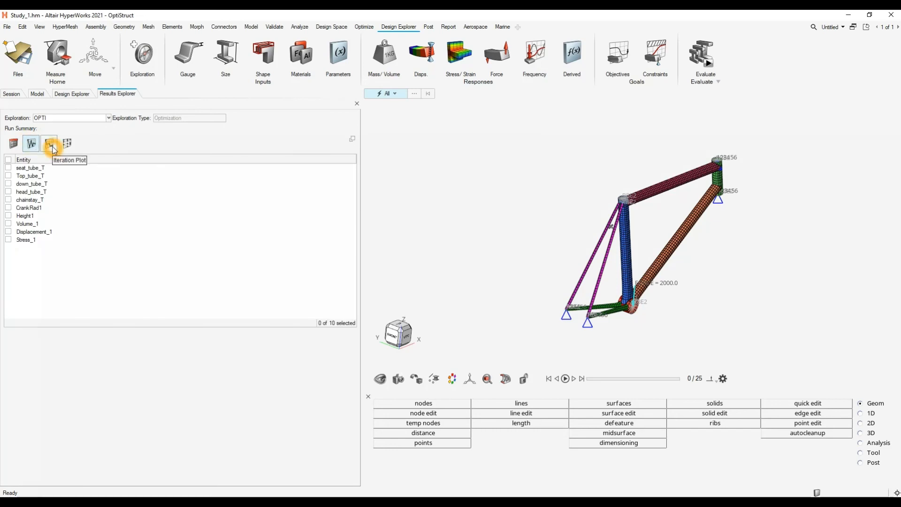
pyautogui.click(50, 145)
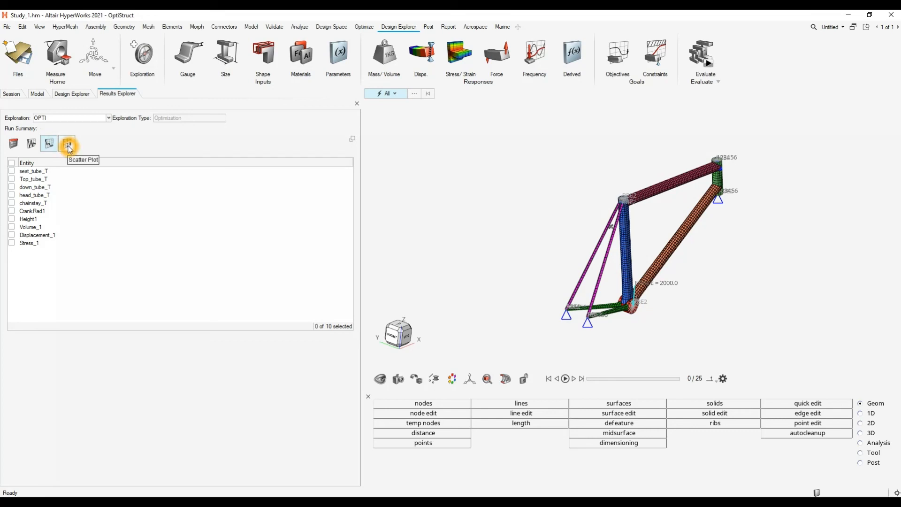
pyautogui.click(14, 144)
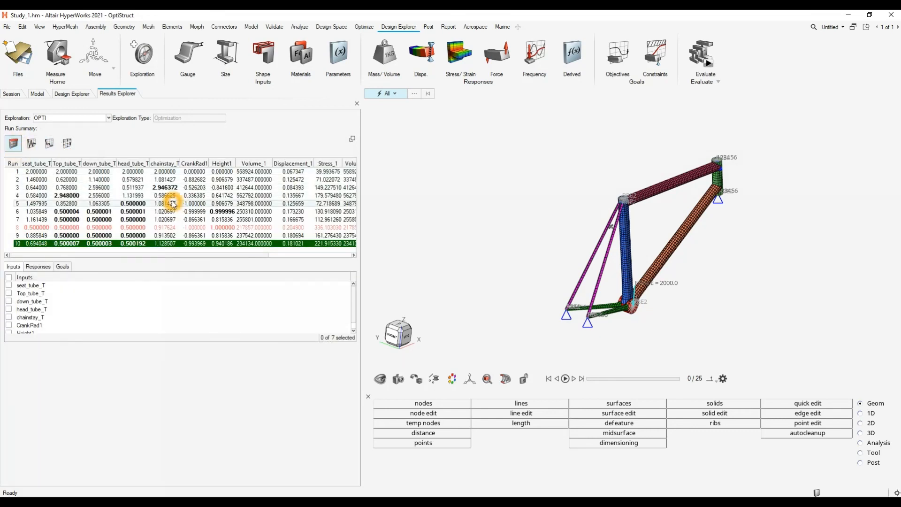